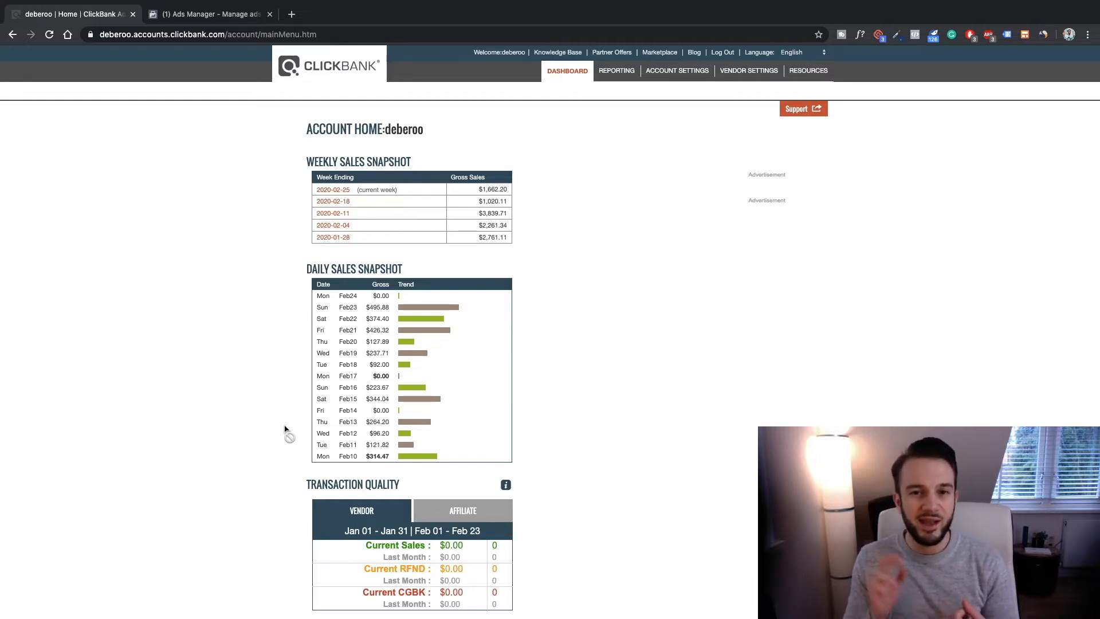
# Open the ClickBank Marketplace and list all its products with an empty search.
pyautogui.scroll(-4, 285, 428)
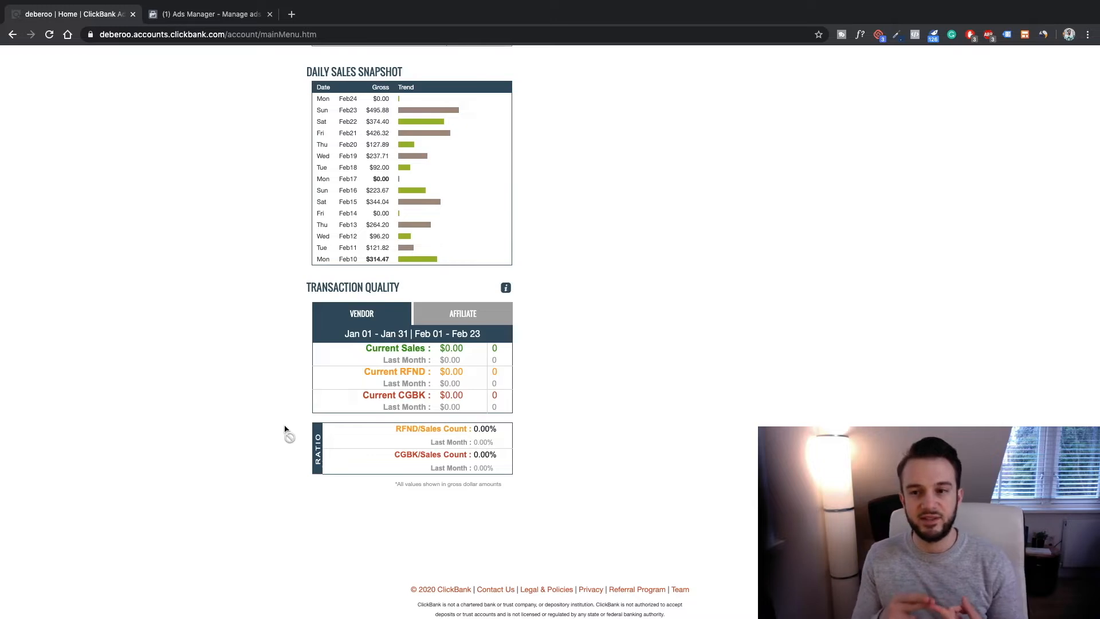
pyautogui.scroll(4, 285, 428)
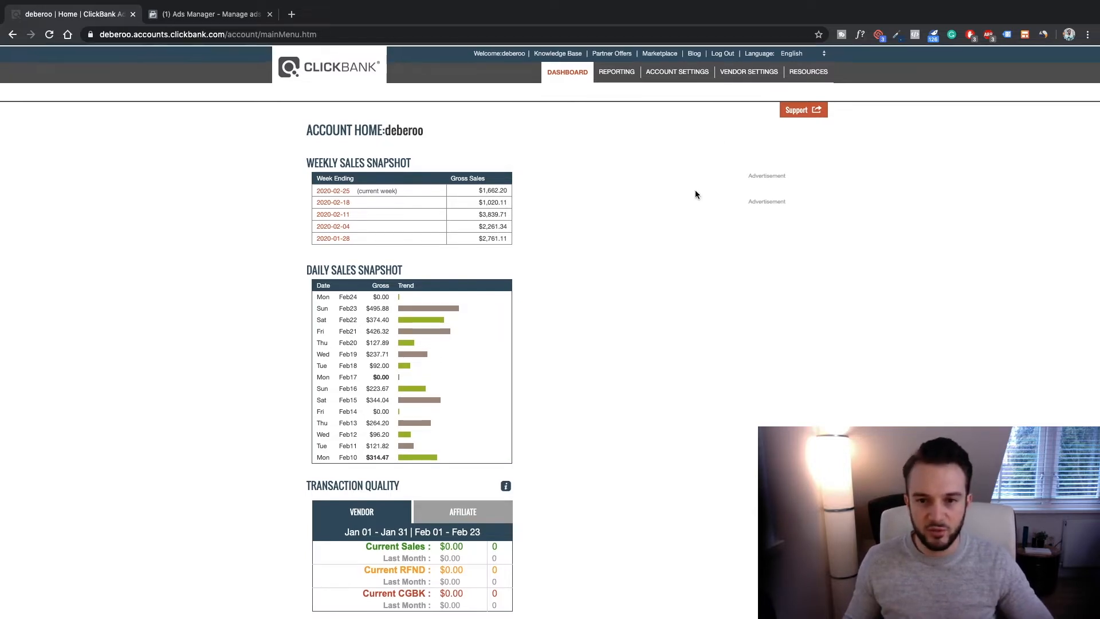
pyautogui.click(668, 53)
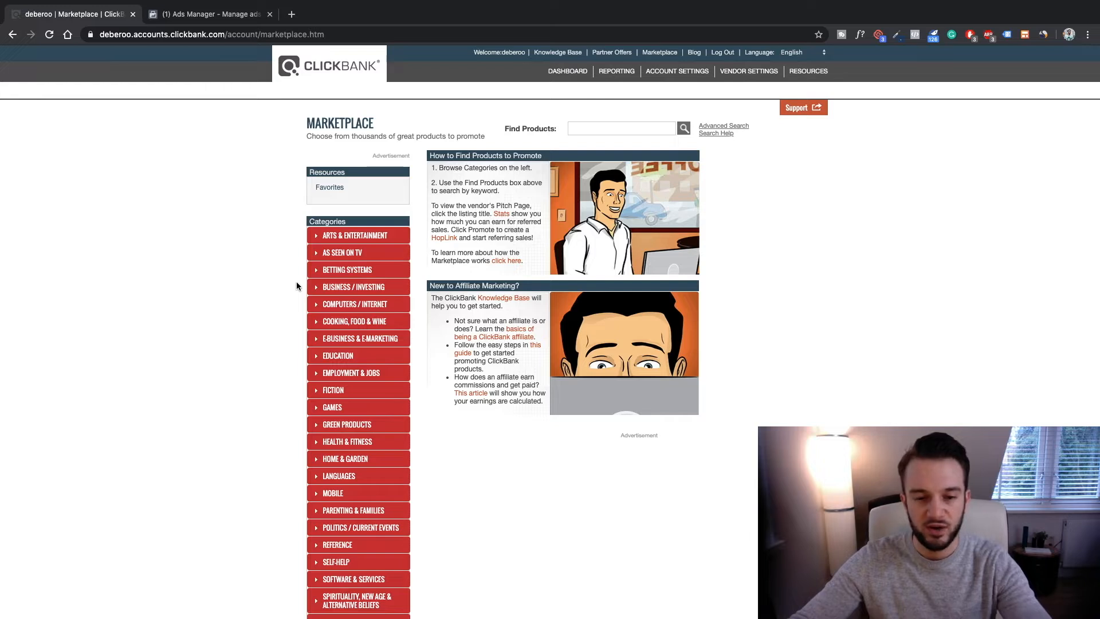
pyautogui.scroll(-3, 291, 291)
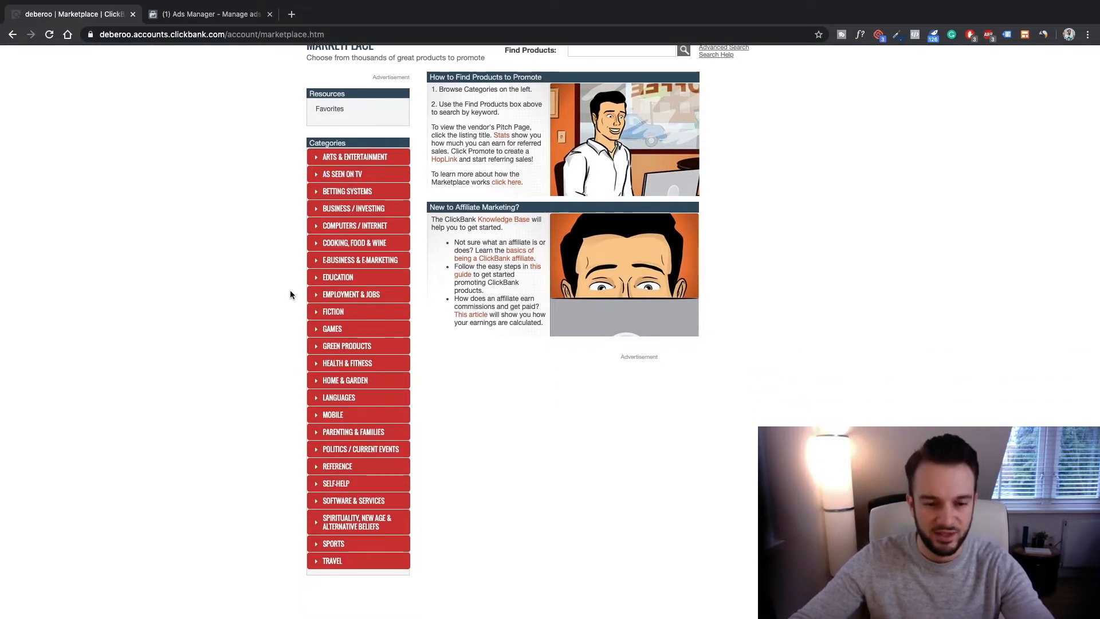
pyautogui.scroll(1, 355, 309)
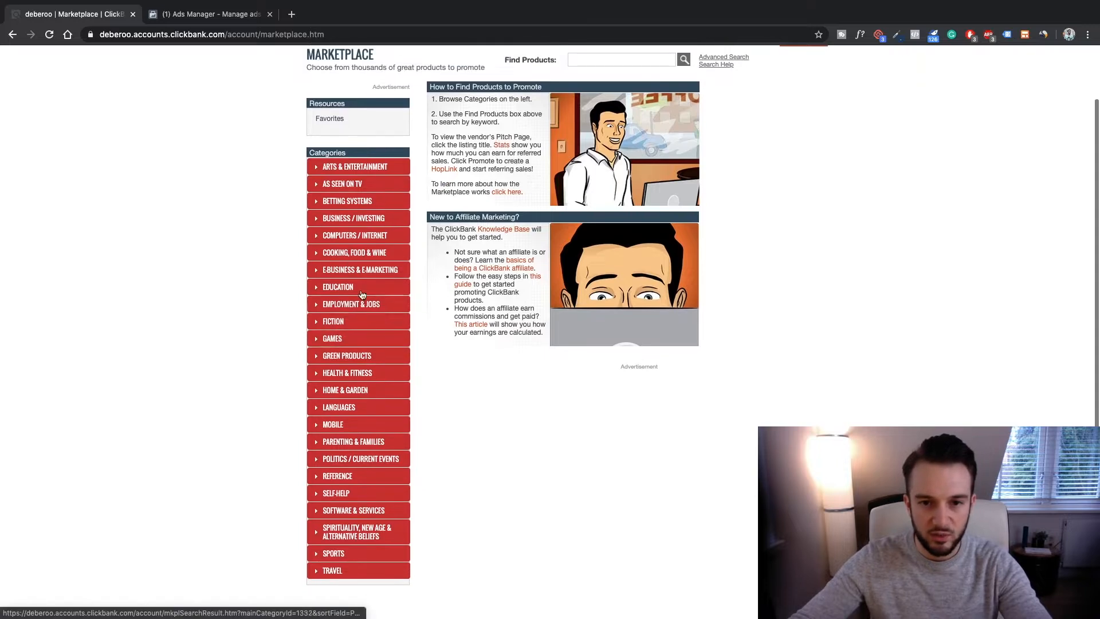
pyautogui.scroll(2, 514, 108)
pyautogui.click(683, 112)
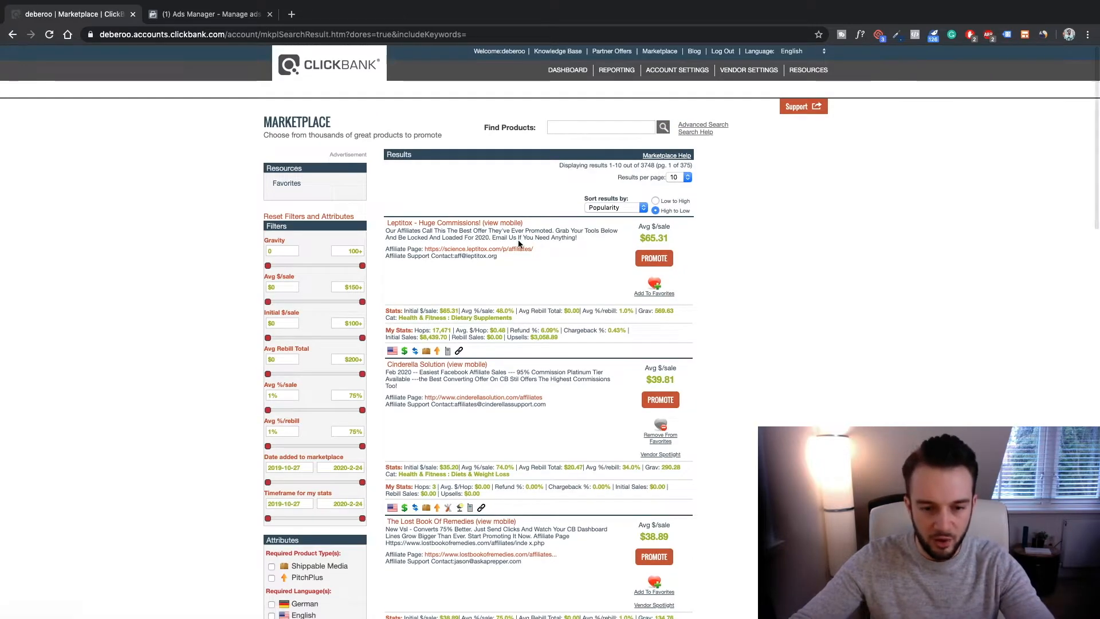
# Sort the marketplace product results by Gravity.
pyautogui.scroll(-10, 518, 241)
pyautogui.scroll(-8, 518, 239)
pyautogui.scroll(18, 518, 239)
pyautogui.scroll(-5, 517, 238)
pyautogui.scroll(5, 517, 238)
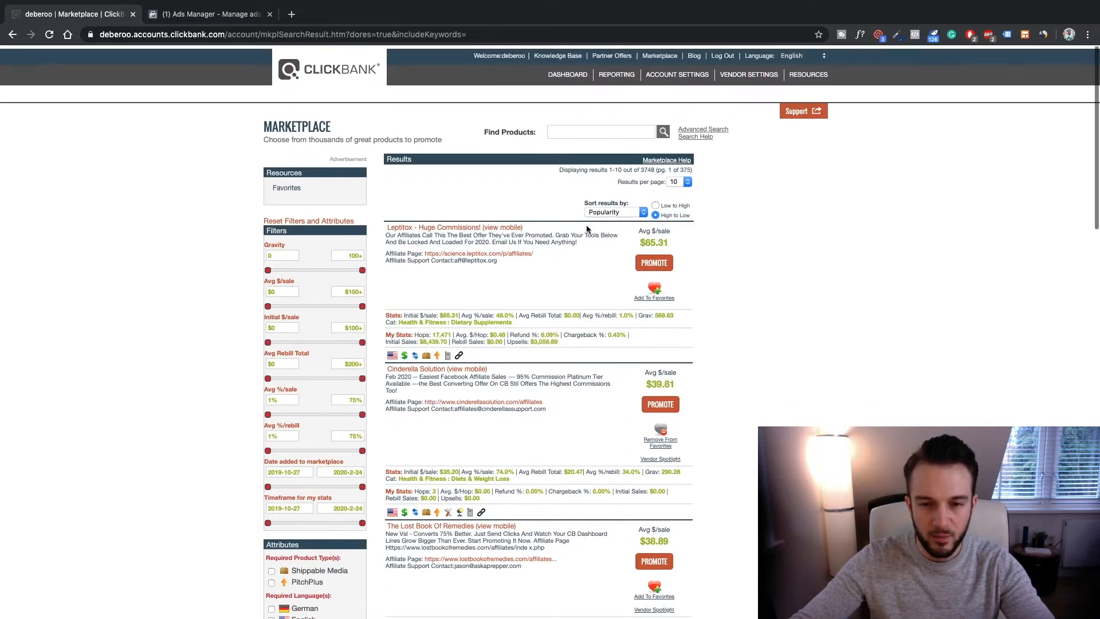
pyautogui.click(615, 208)
pyautogui.click(641, 265)
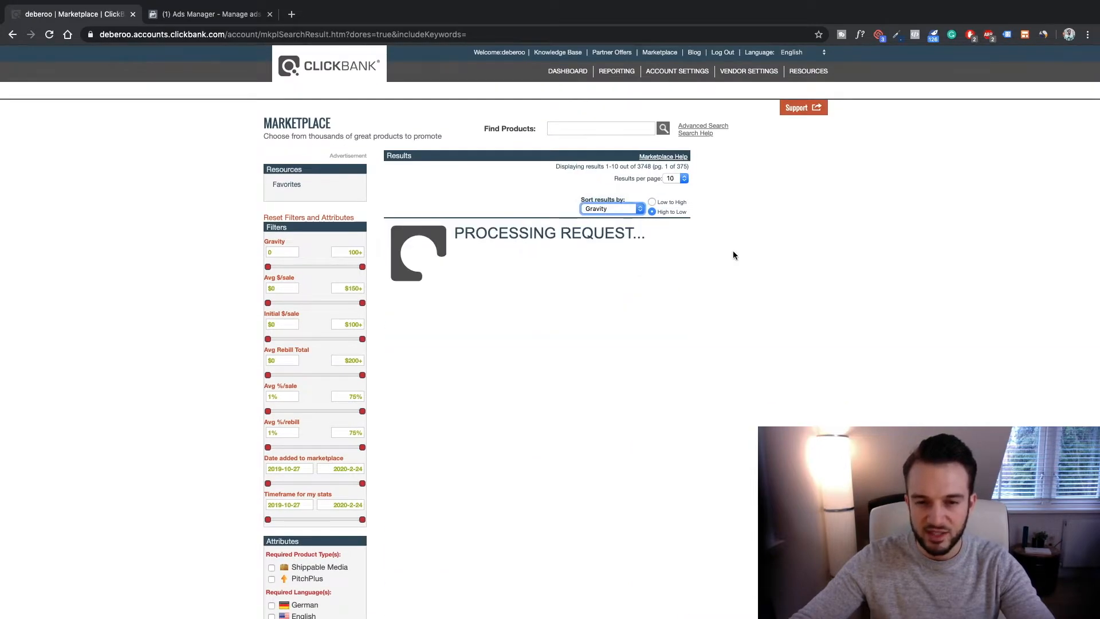
# Find the Tedswoodworking offer in the results and open its sales page in a new tab.
pyautogui.scroll(-3, 604, 259)
pyautogui.scroll(-15, 604, 263)
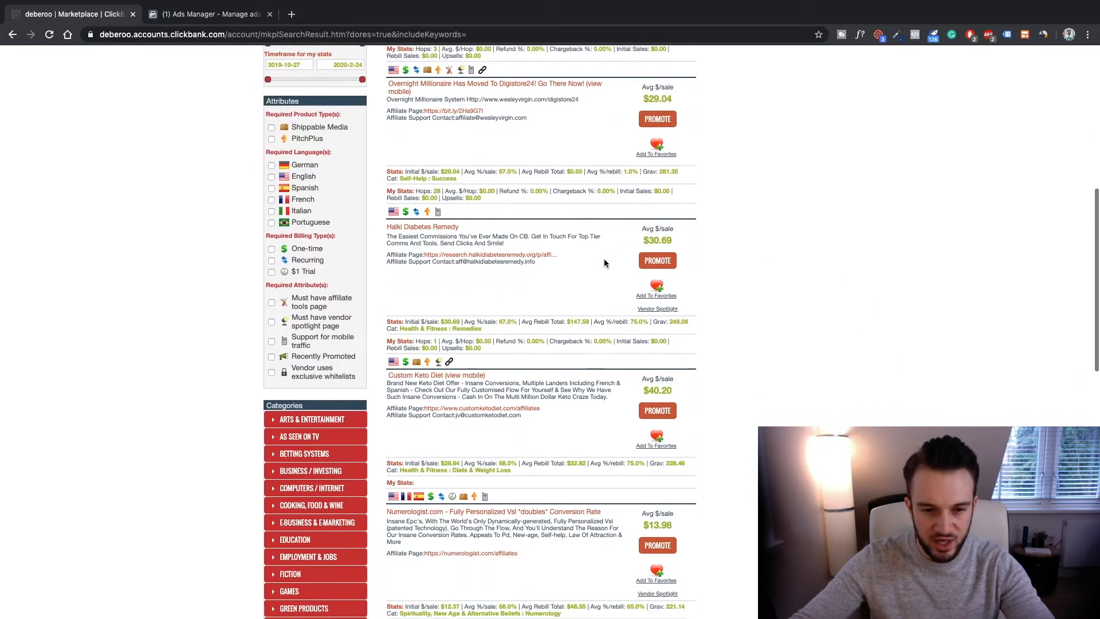
pyautogui.scroll(-5, 603, 263)
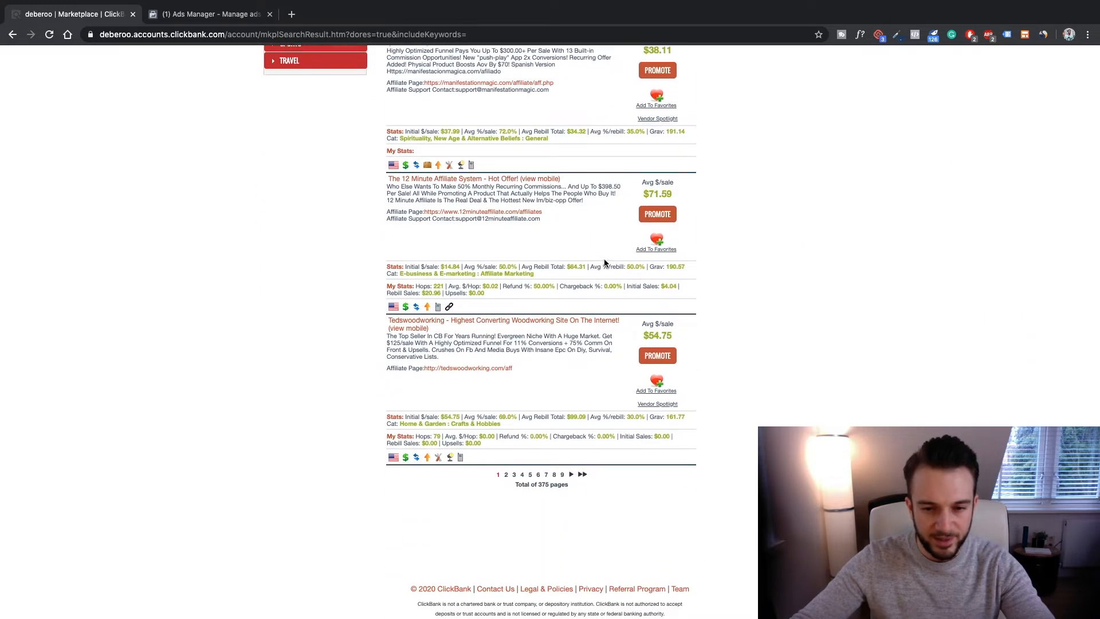
pyautogui.rightClick(462, 323)
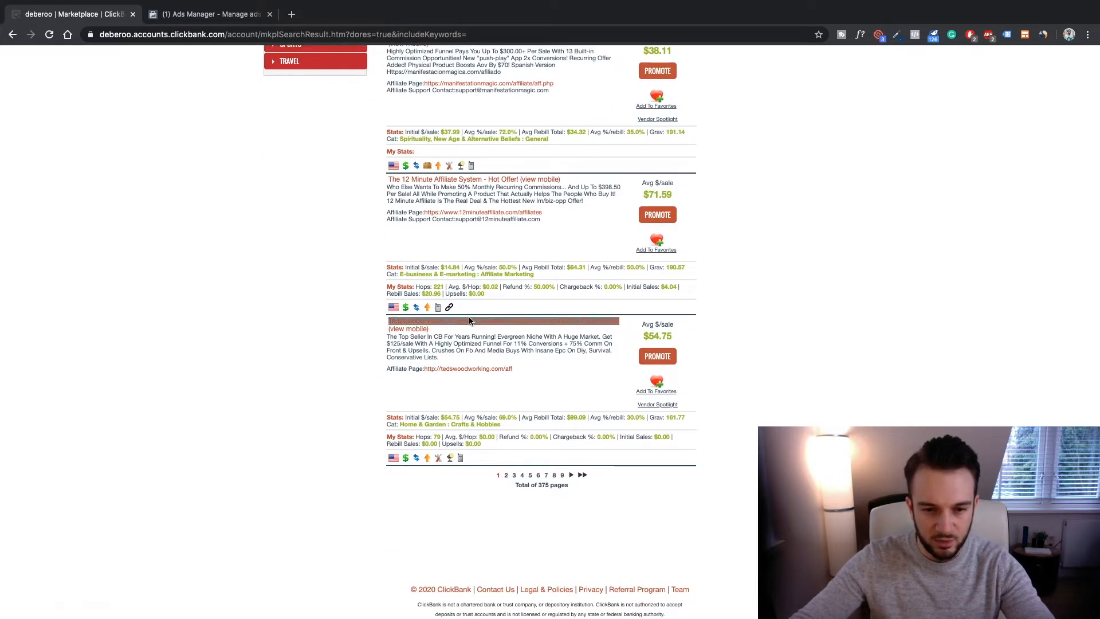
pyautogui.click(499, 321)
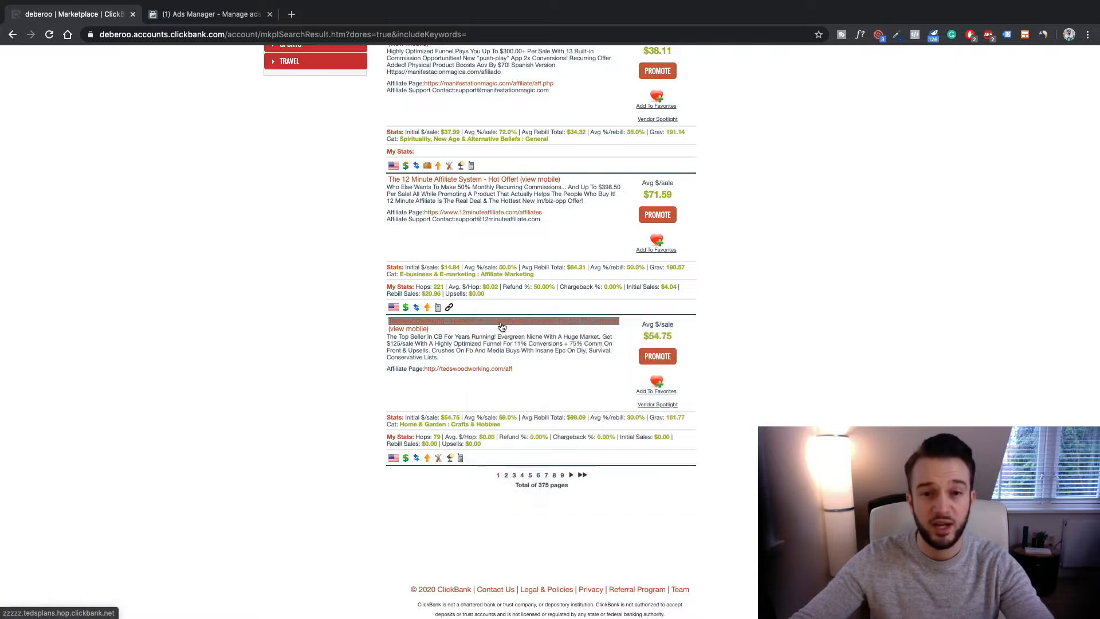
pyautogui.click(327, 331)
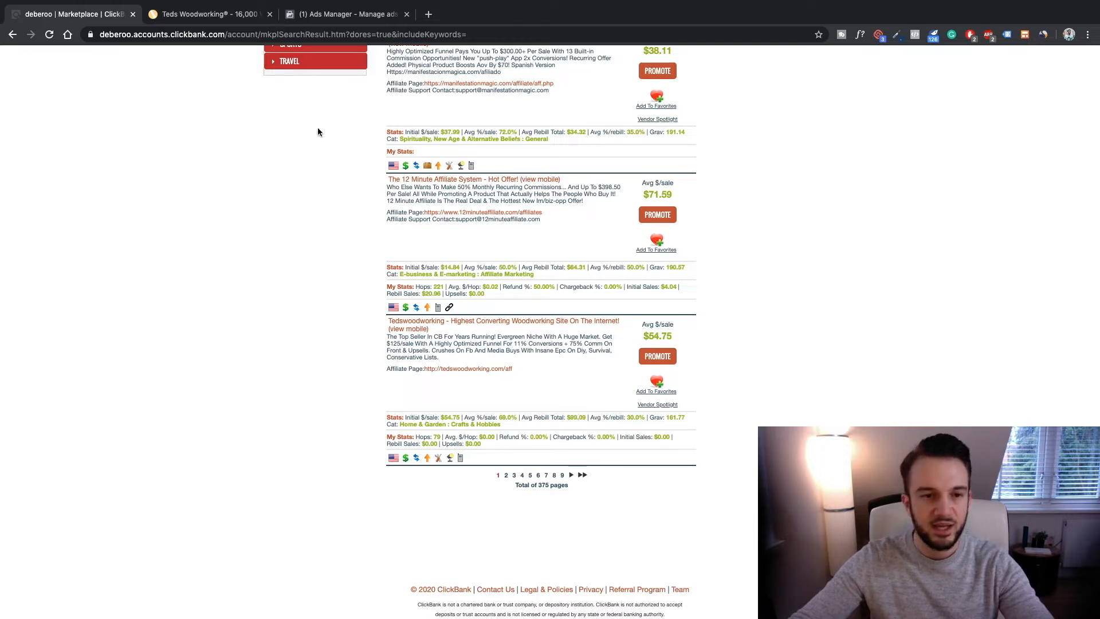
# Open the Tedswoodworking offer's affiliate page in a new tab and switch to it.
pyautogui.rightClick(472, 375)
pyautogui.click(489, 373)
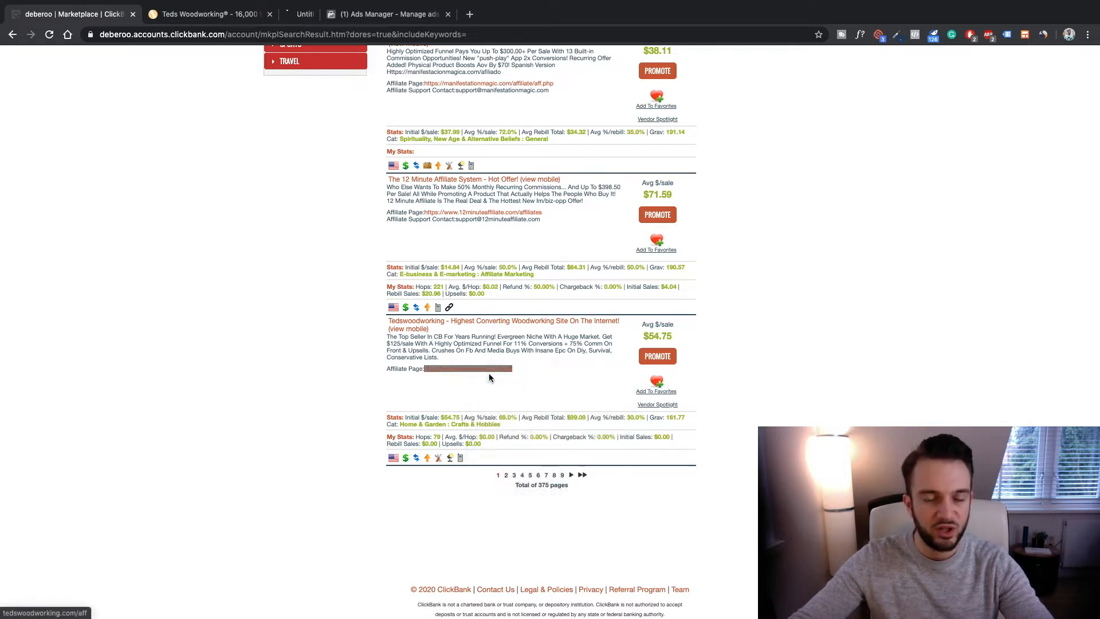
pyautogui.click(298, 14)
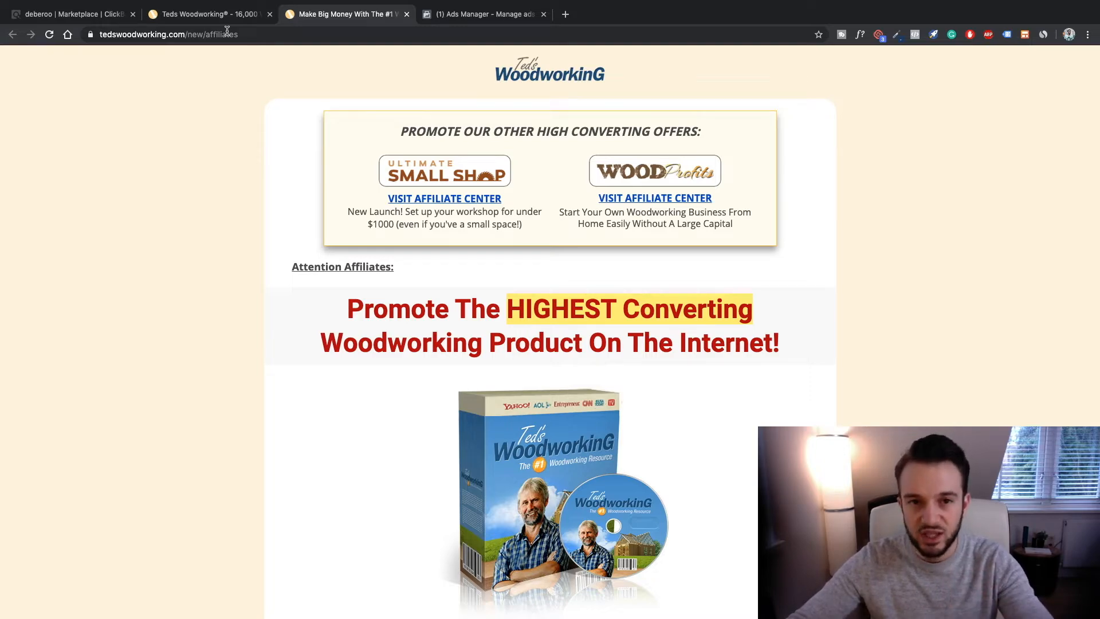
# Review the affiliate page and go to the resource page for affiliates who have already signed up.
pyautogui.scroll(-15, 261, 203)
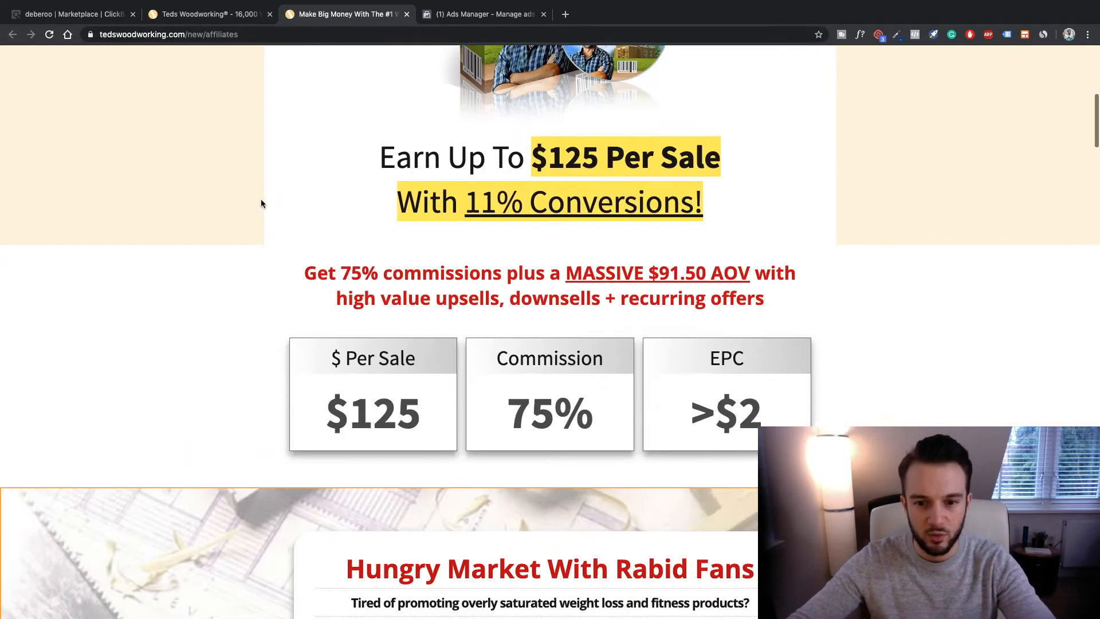
pyautogui.scroll(-20, 261, 203)
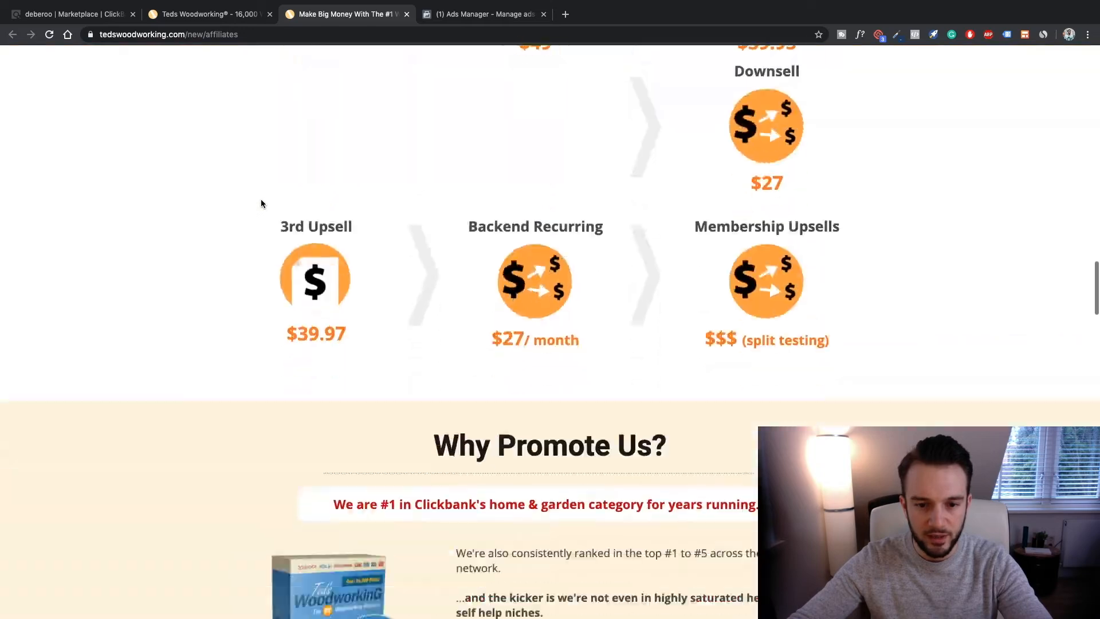
pyautogui.scroll(-20, 262, 203)
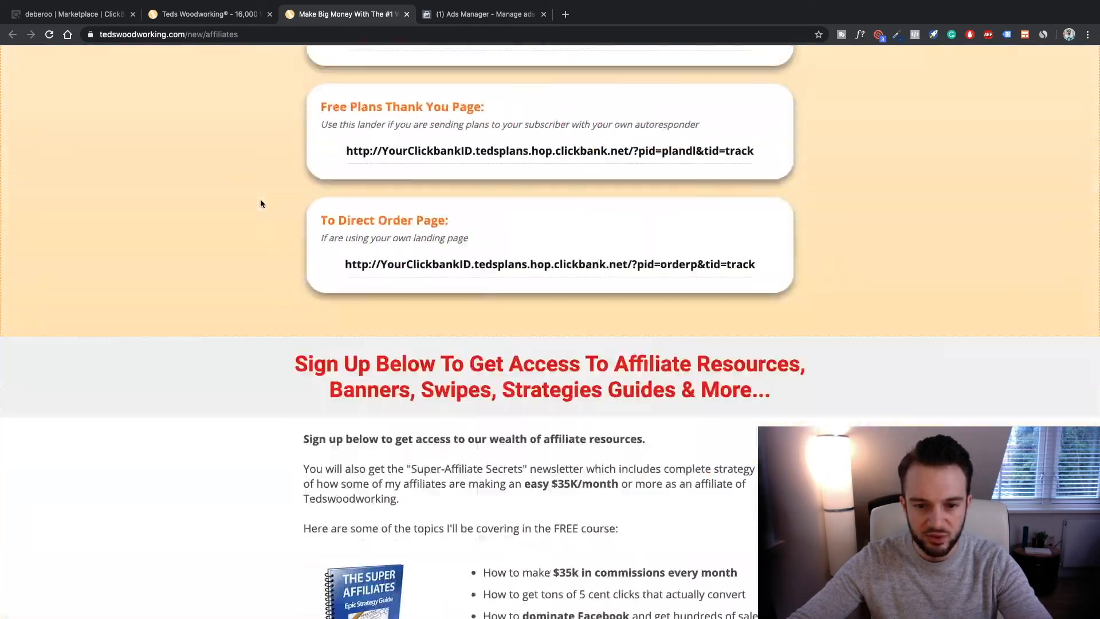
pyautogui.scroll(18, 262, 204)
pyautogui.scroll(20, 264, 205)
pyautogui.scroll(-20, 274, 130)
pyautogui.scroll(-15, 279, 127)
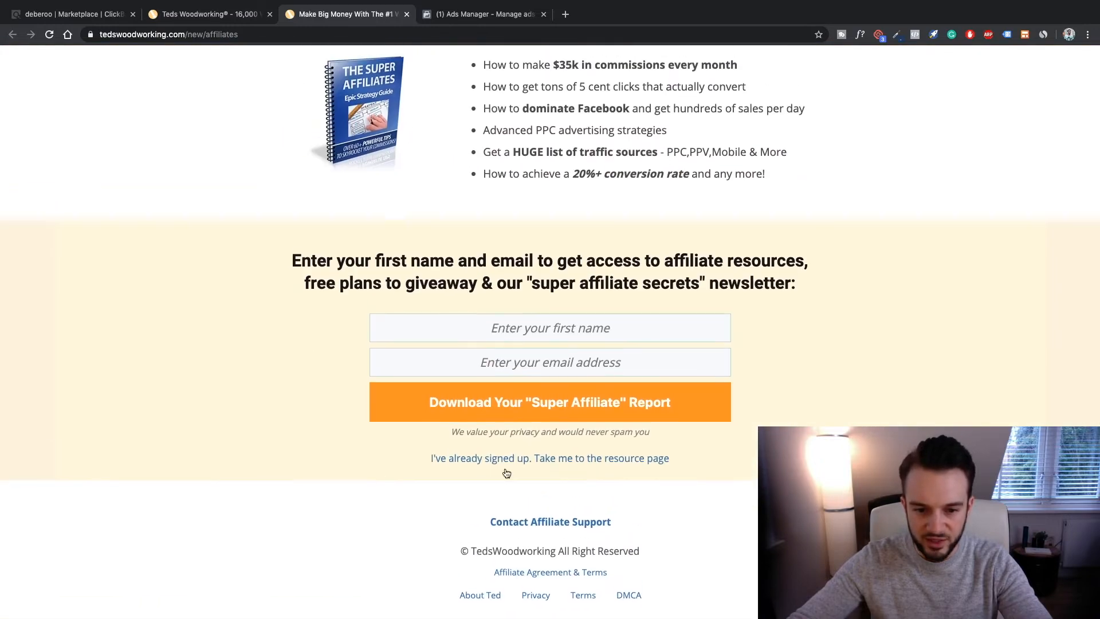
pyautogui.click(561, 460)
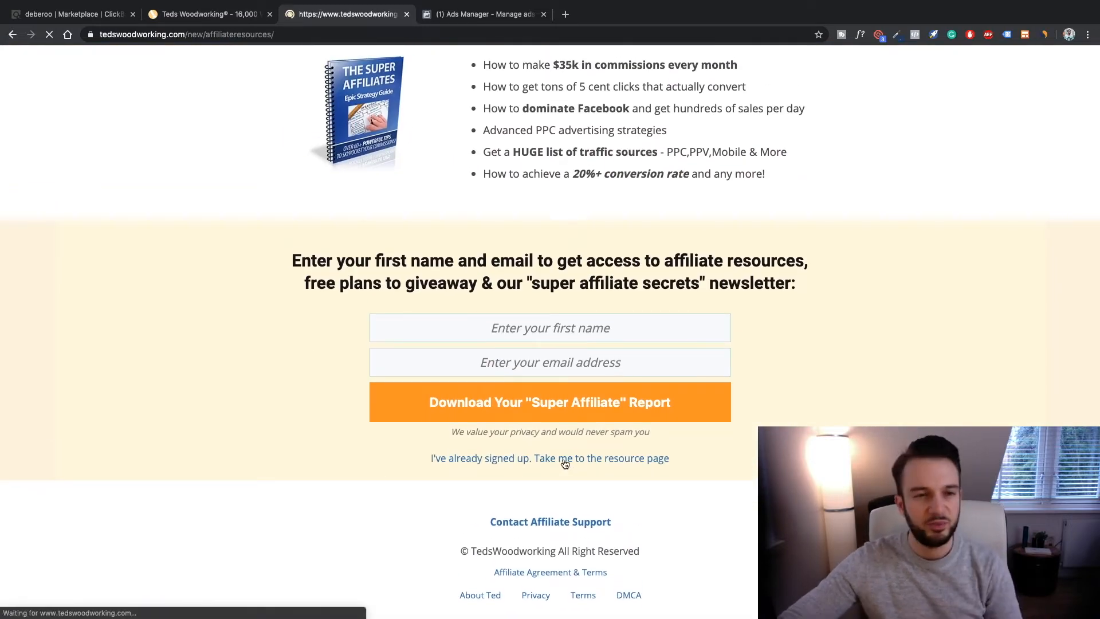
# Look through the affiliate resources page for landing page links, PPC keywords, Facebook ad demographics, direct link and review articles.
pyautogui.scroll(-15, 424, 442)
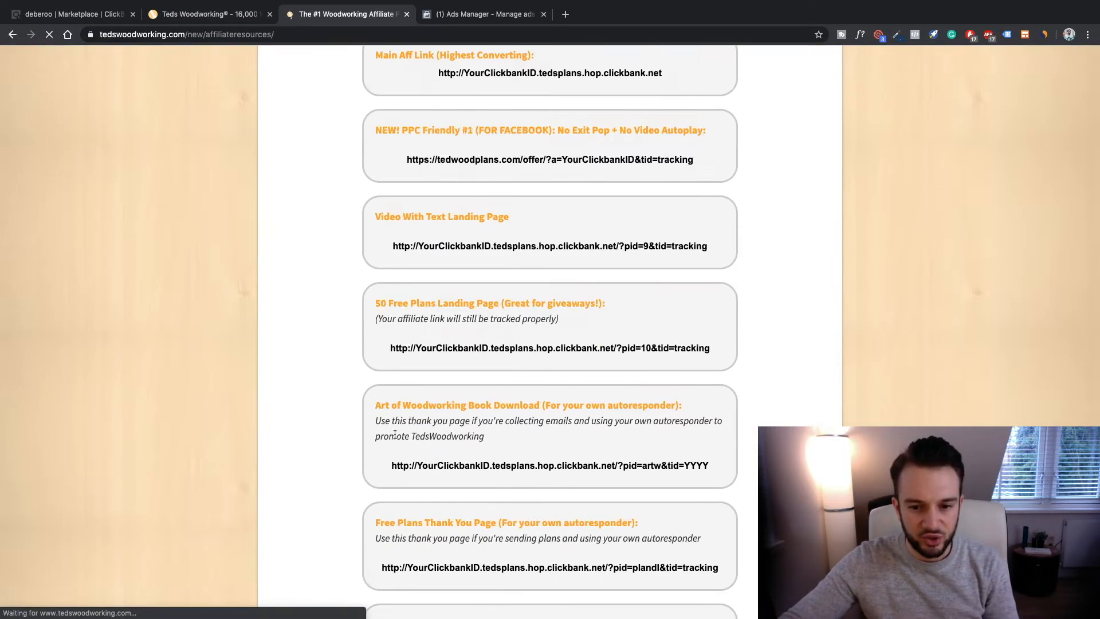
pyautogui.scroll(-20, 394, 435)
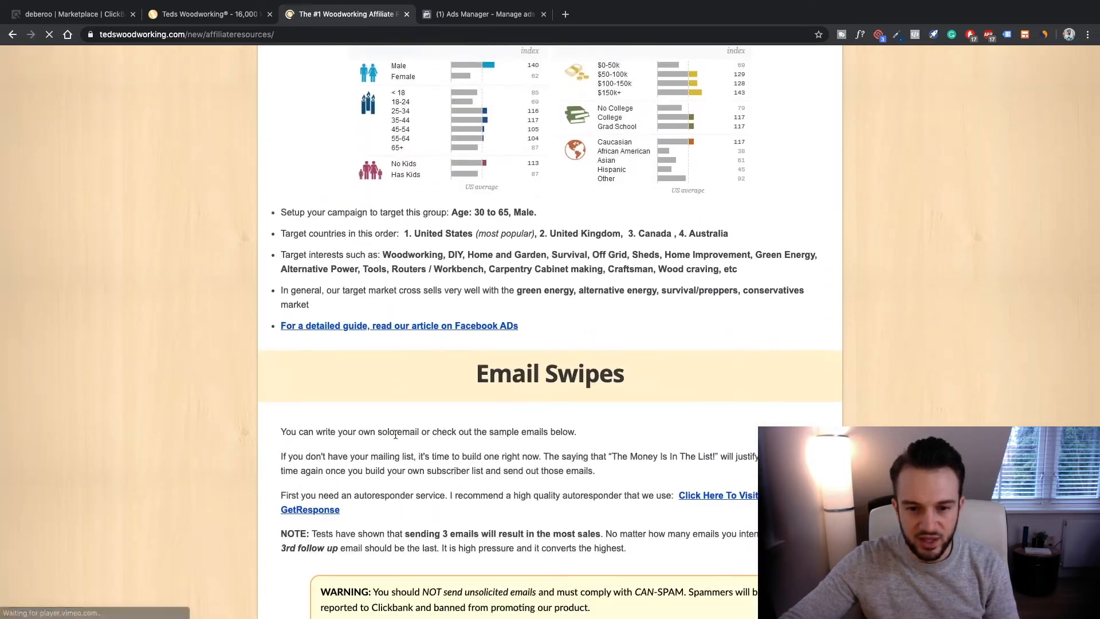
pyautogui.scroll(20, 394, 438)
pyautogui.scroll(-5, 392, 459)
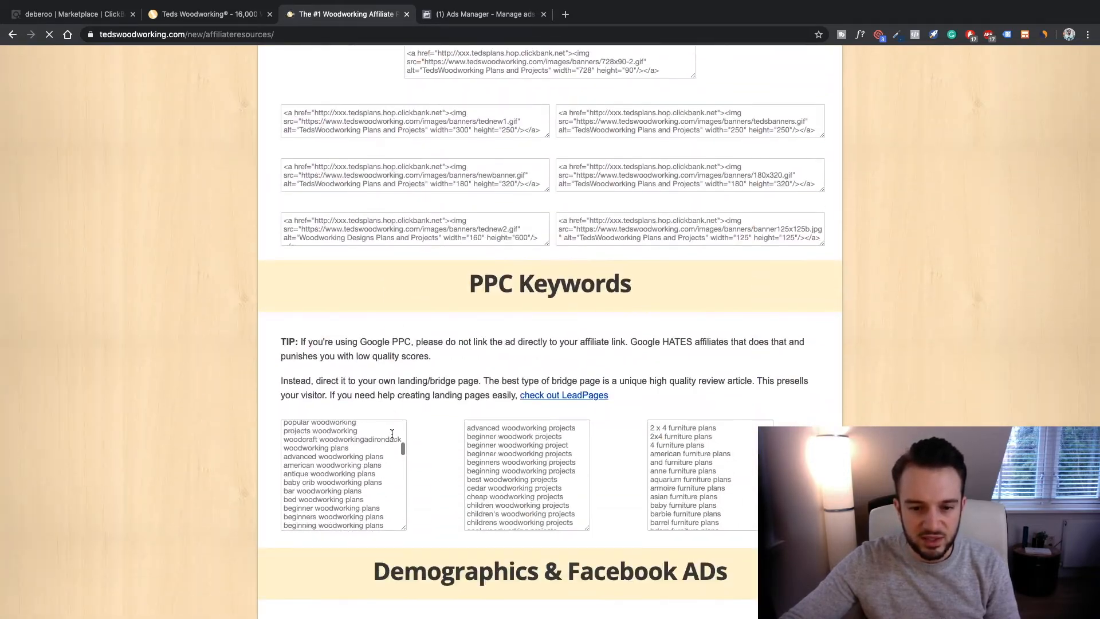
pyautogui.scroll(-8, 426, 508)
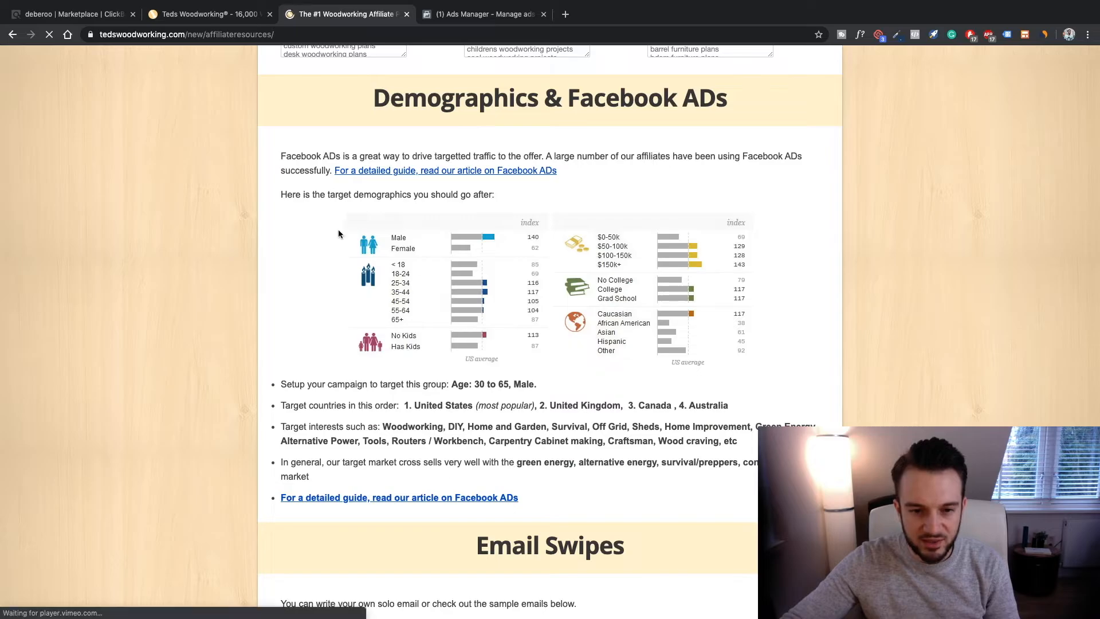
pyautogui.scroll(-20, 527, 405)
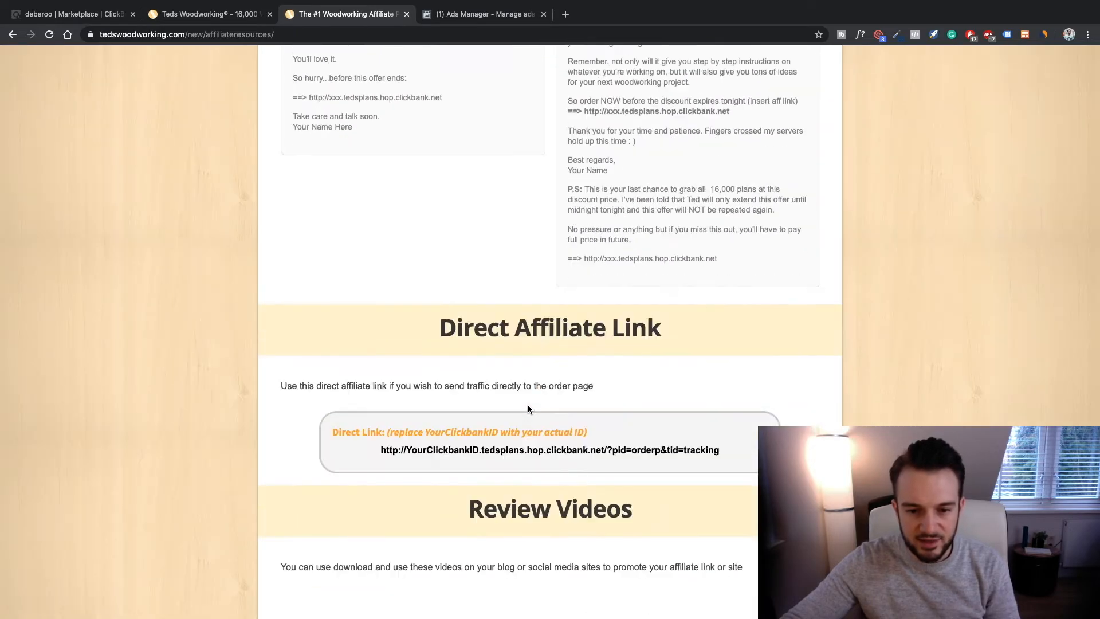
pyautogui.scroll(-20, 528, 405)
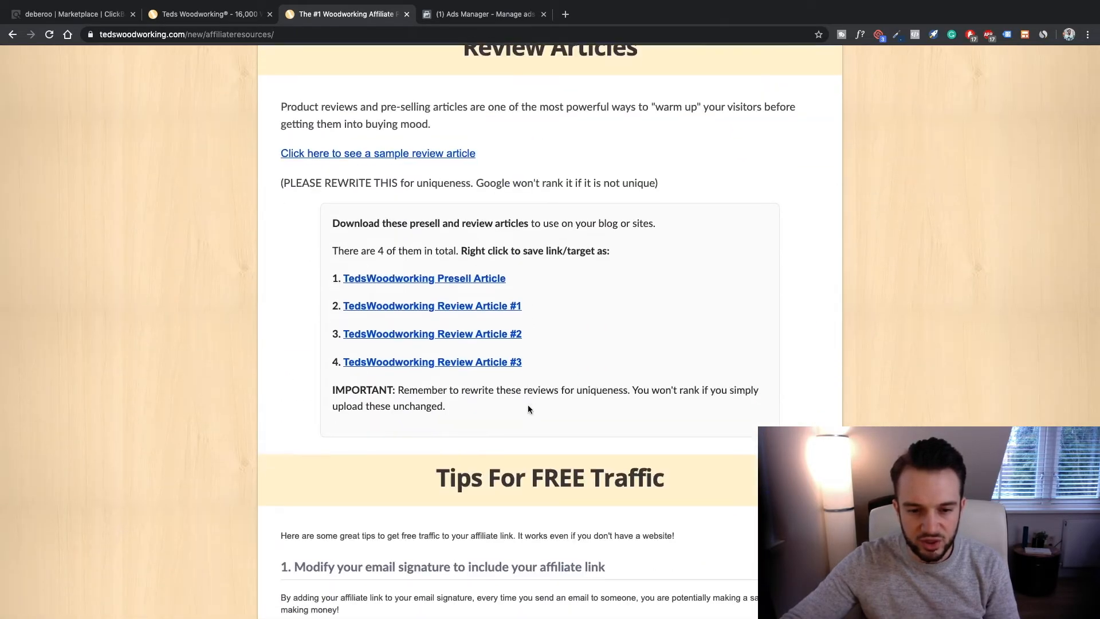
pyautogui.scroll(-20, 527, 407)
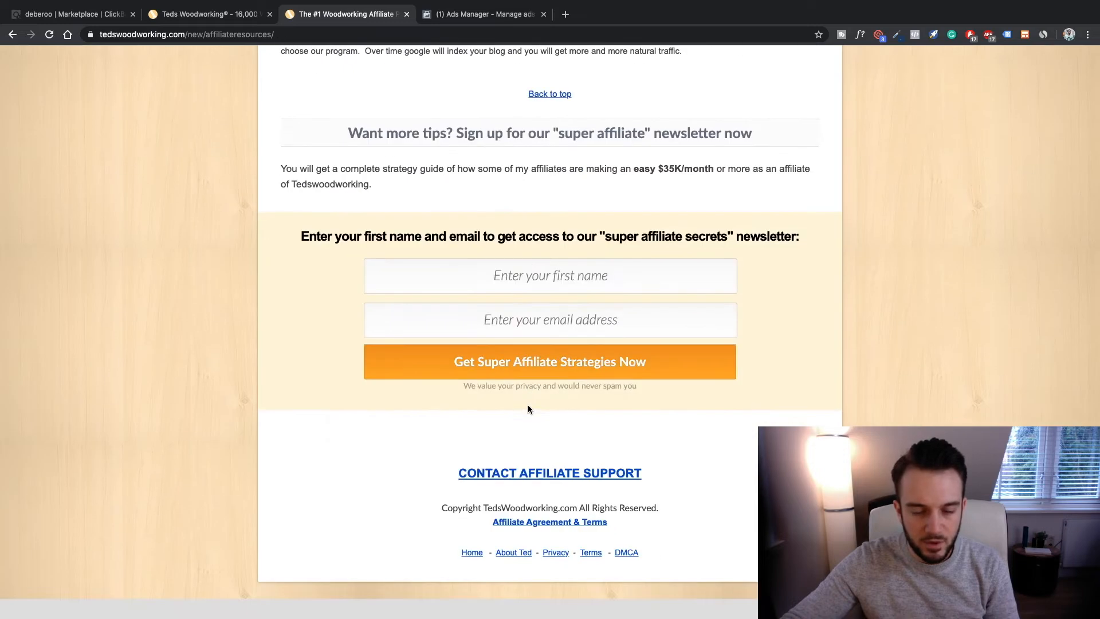
# Examine the free traffic tips, review articles, sample email swipes and target demographics on the affiliate resources page.
pyautogui.scroll(15, 485, 418)
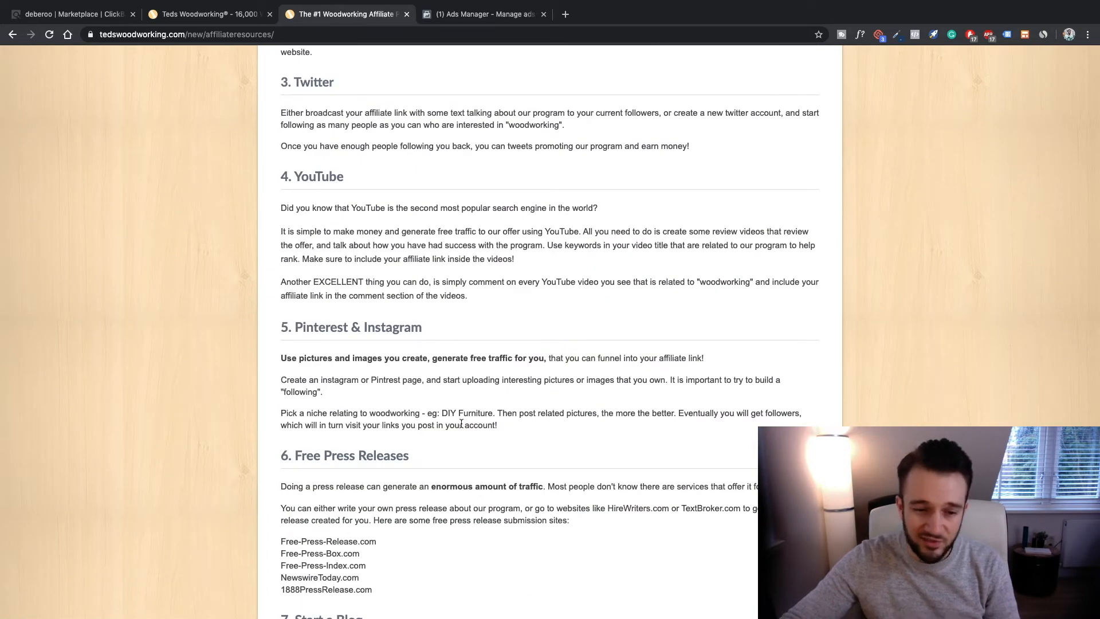
pyautogui.scroll(3, 461, 422)
pyautogui.scroll(4, 462, 425)
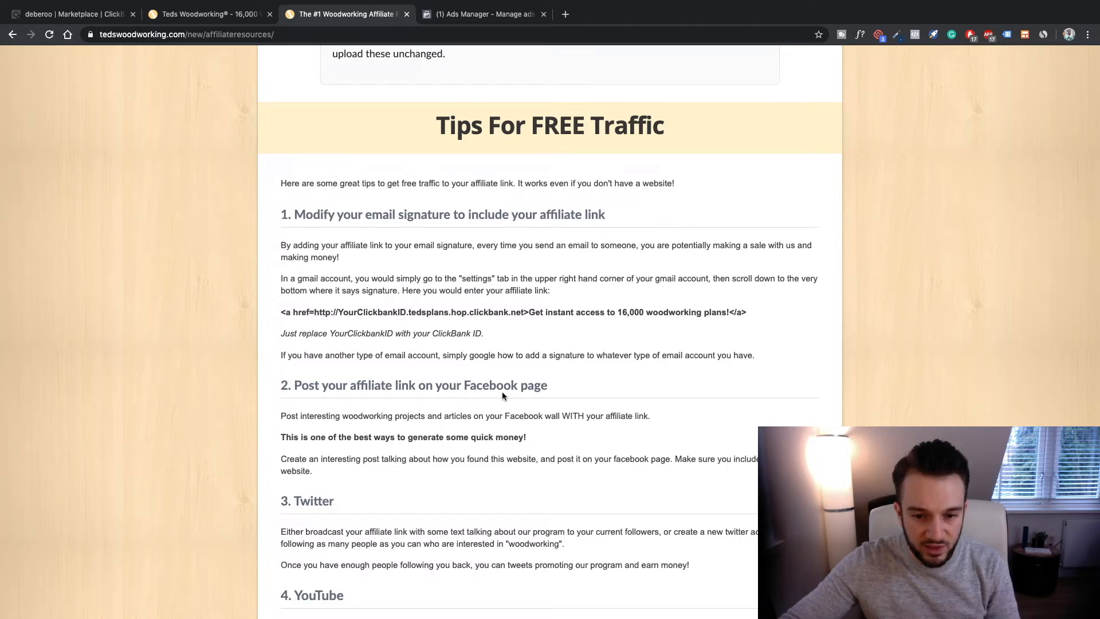
pyautogui.scroll(20, 538, 401)
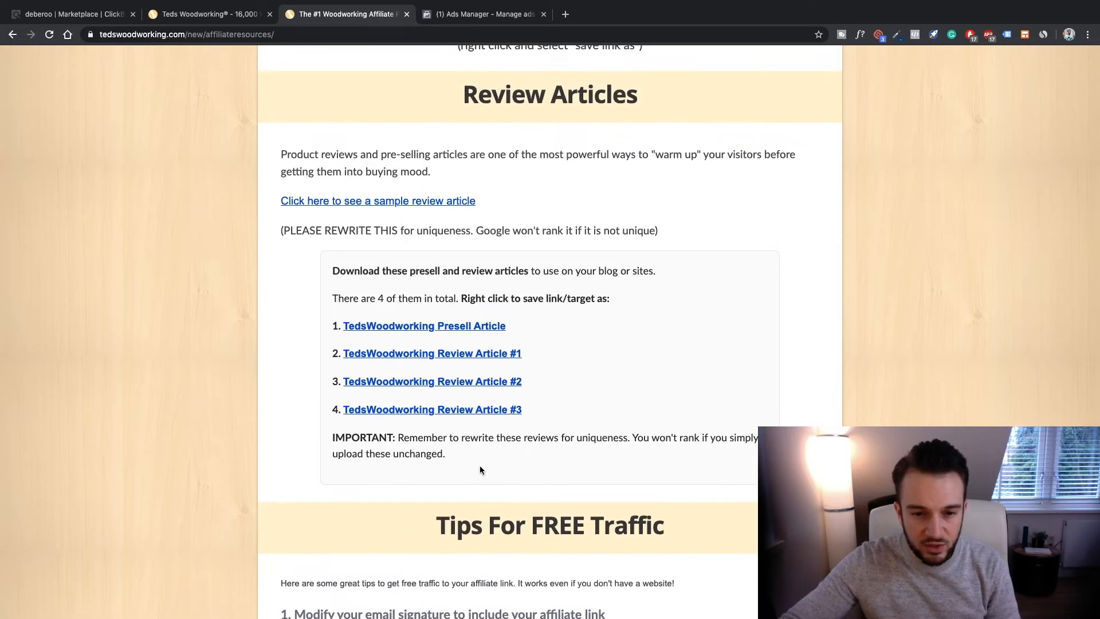
pyautogui.scroll(14, 479, 466)
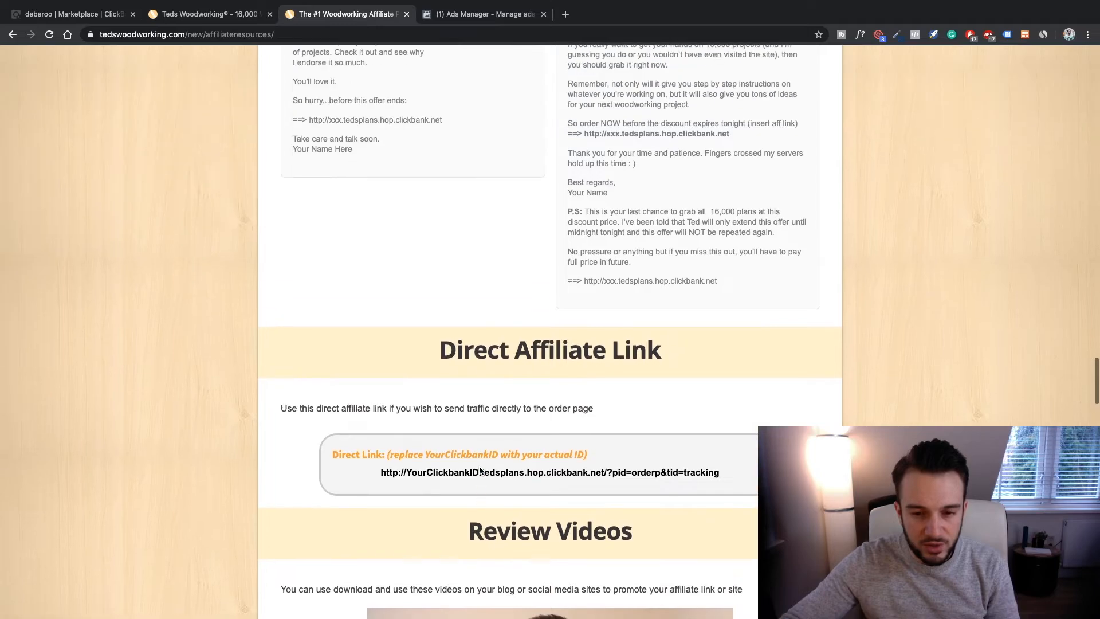
pyautogui.scroll(5, 478, 467)
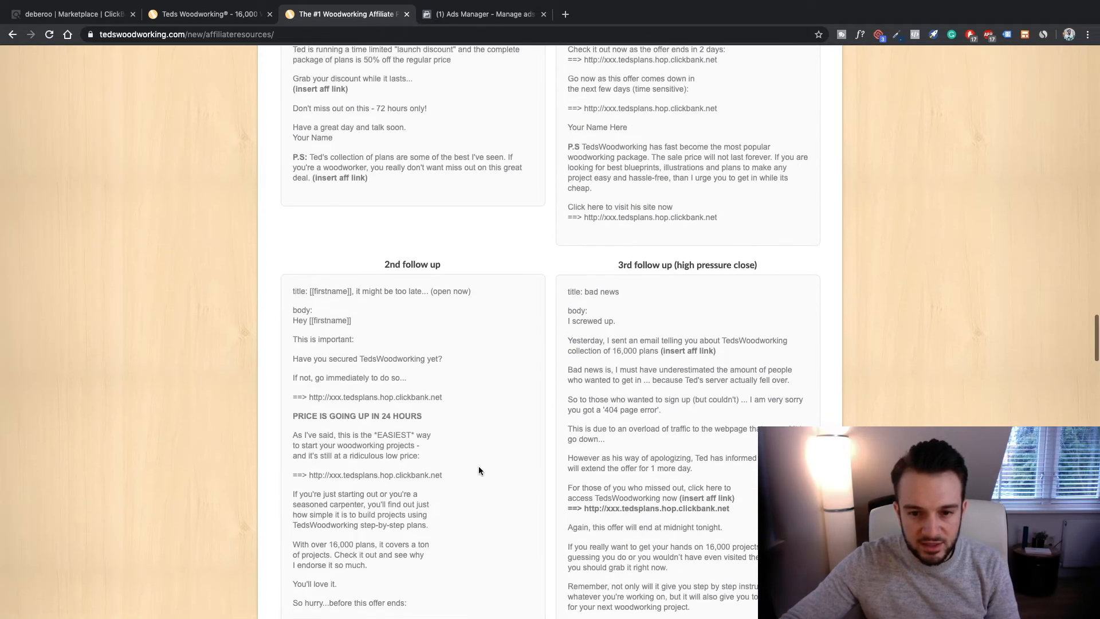
pyautogui.scroll(4, 478, 465)
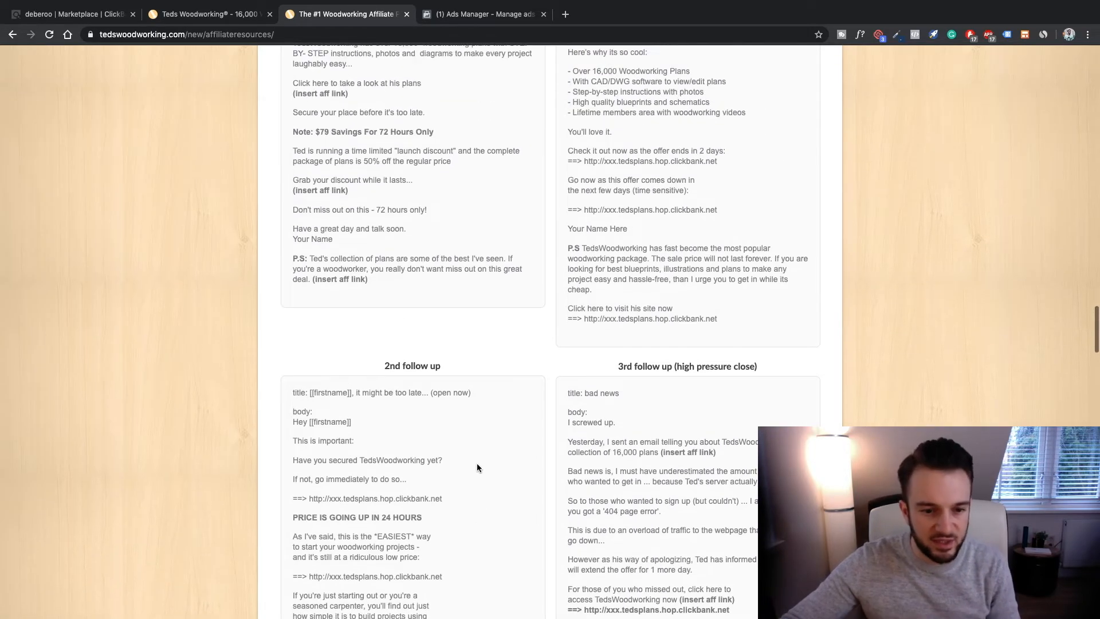
pyautogui.scroll(7, 476, 465)
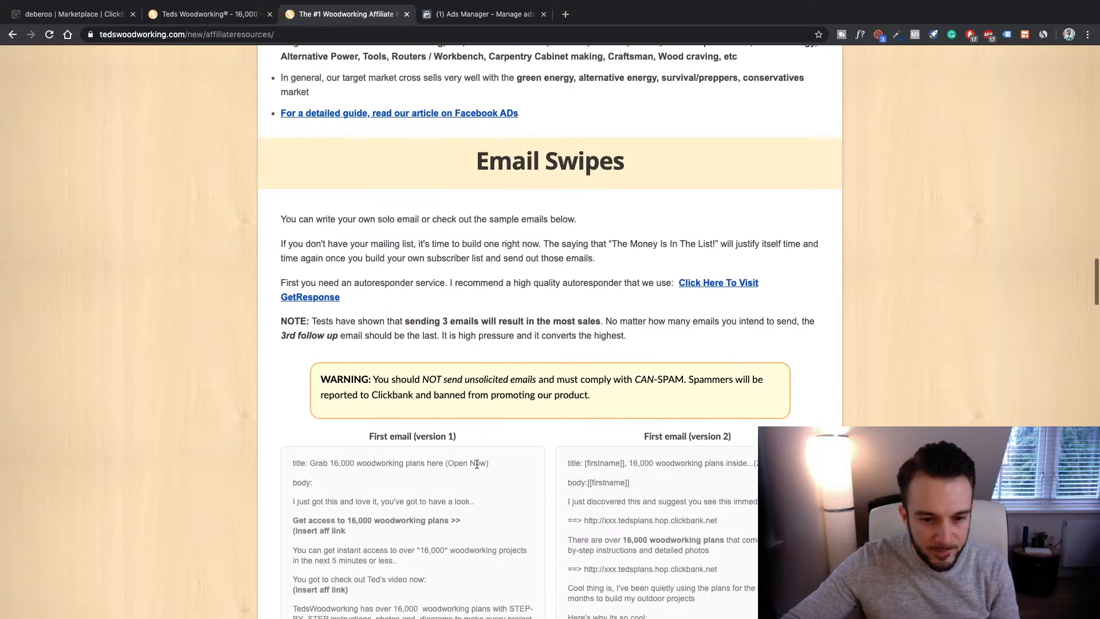
pyautogui.scroll(4, 414, 517)
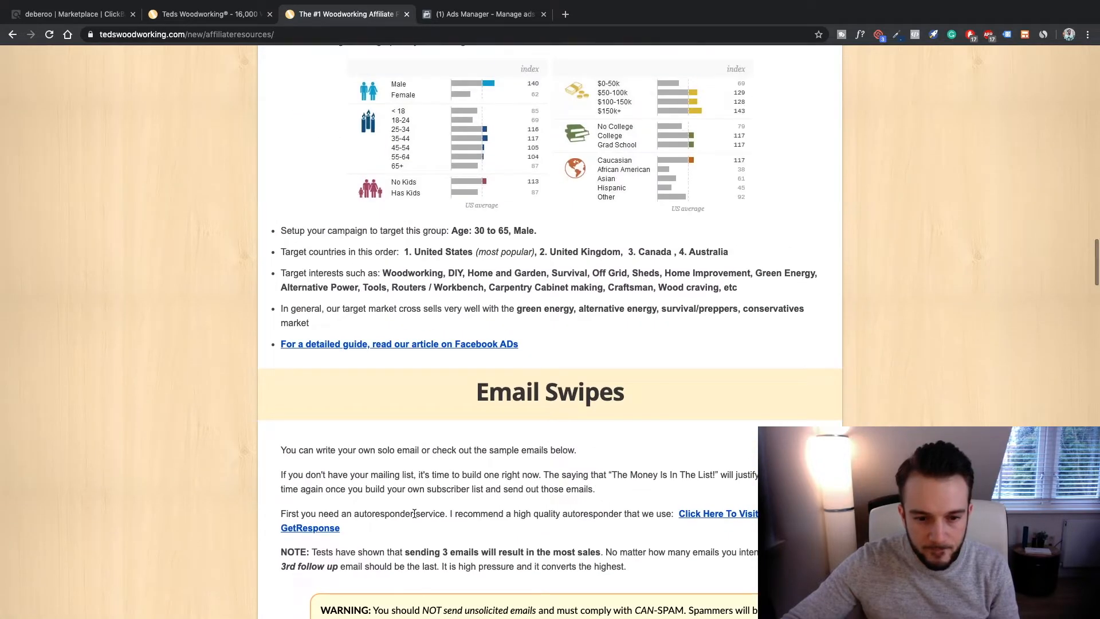
# Open the detailed Facebook ads guide from the affiliate resources and read its advice on placements, audience, links, tracking, images and scaling.
pyautogui.scroll(3, 414, 513)
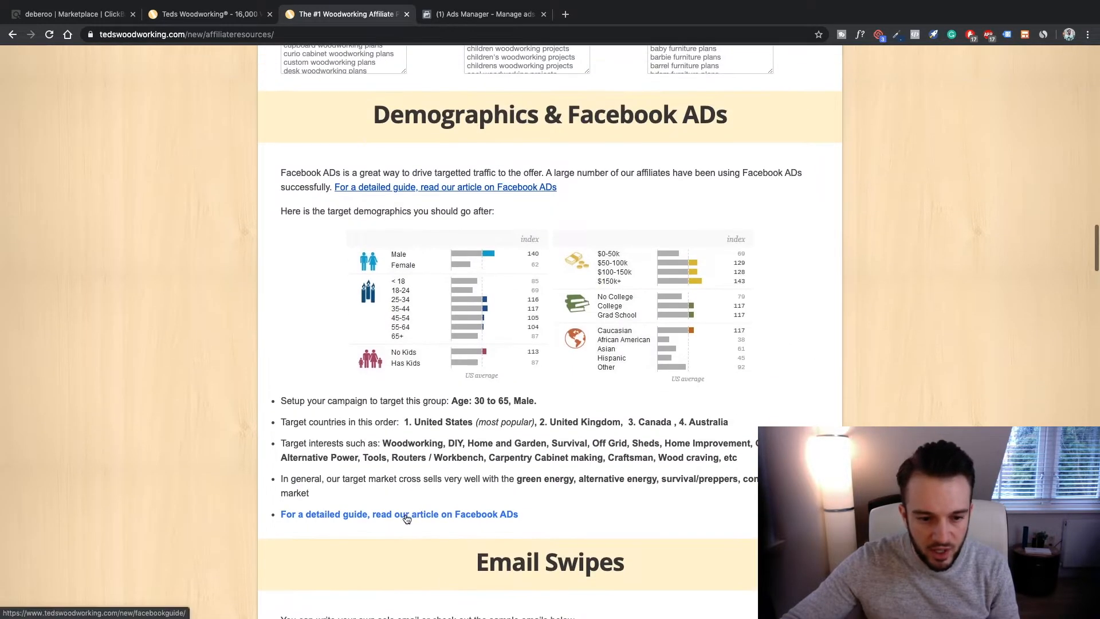
pyautogui.click(407, 514)
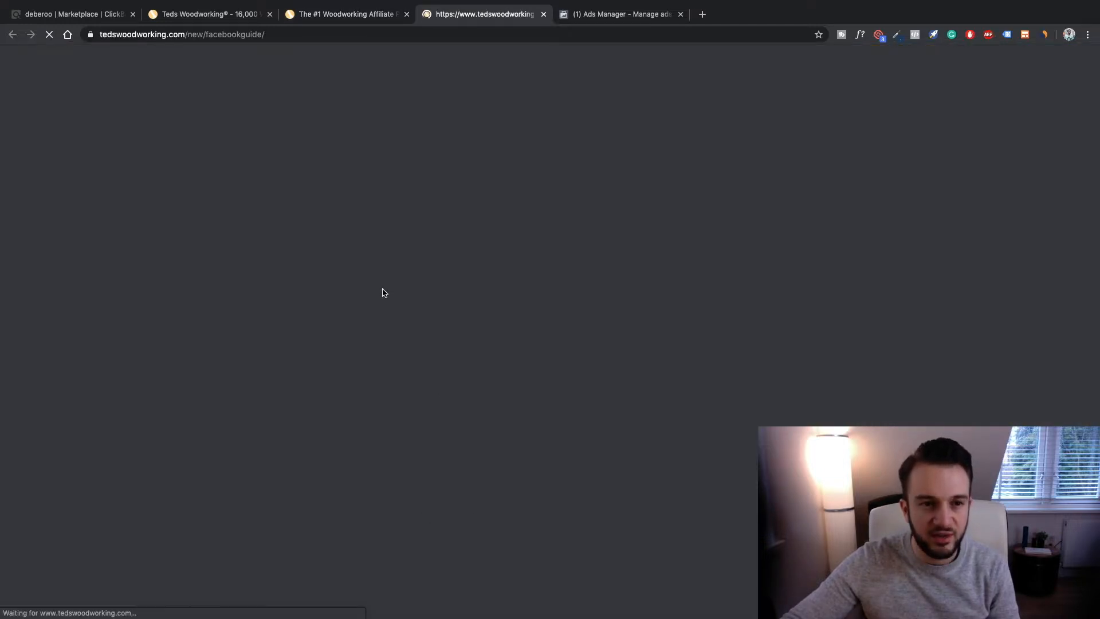
pyautogui.scroll(-10, 382, 288)
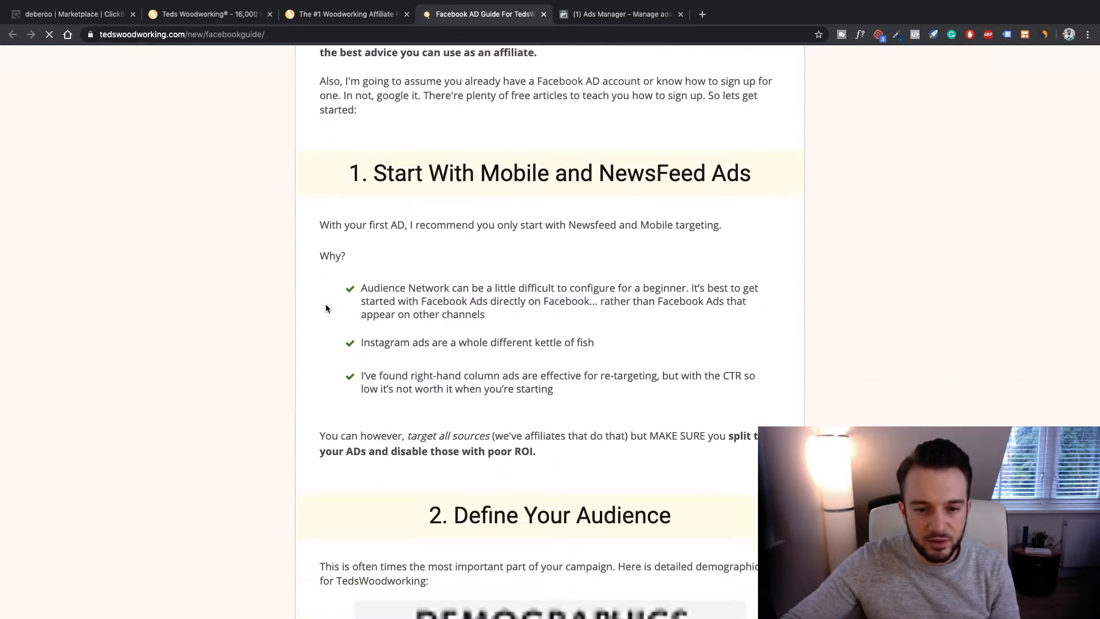
pyautogui.scroll(-15, 325, 309)
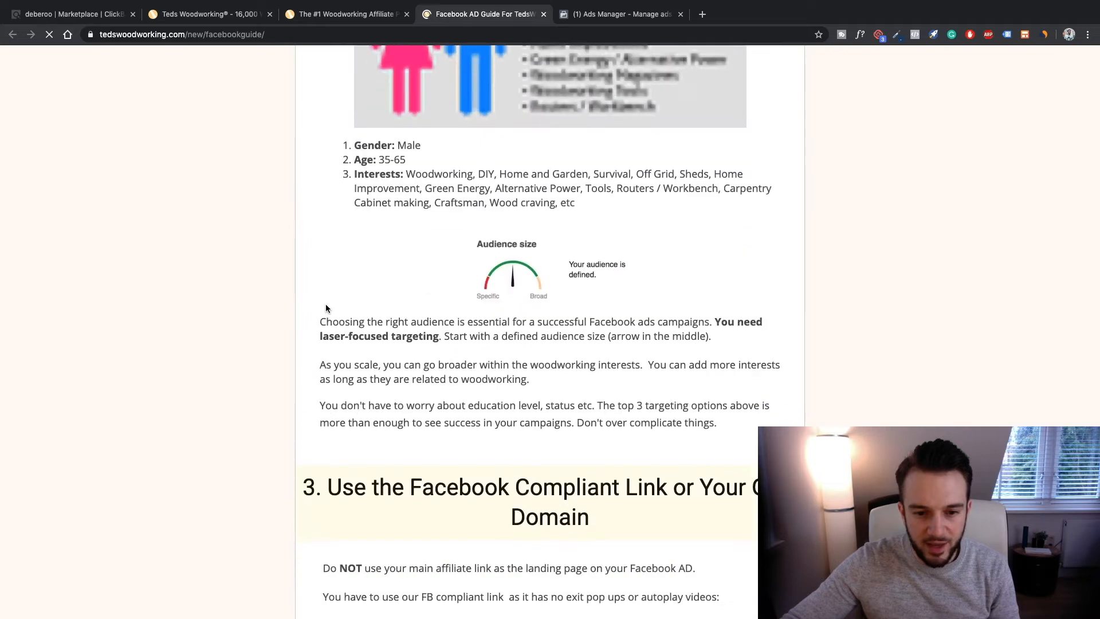
pyautogui.scroll(-9, 325, 308)
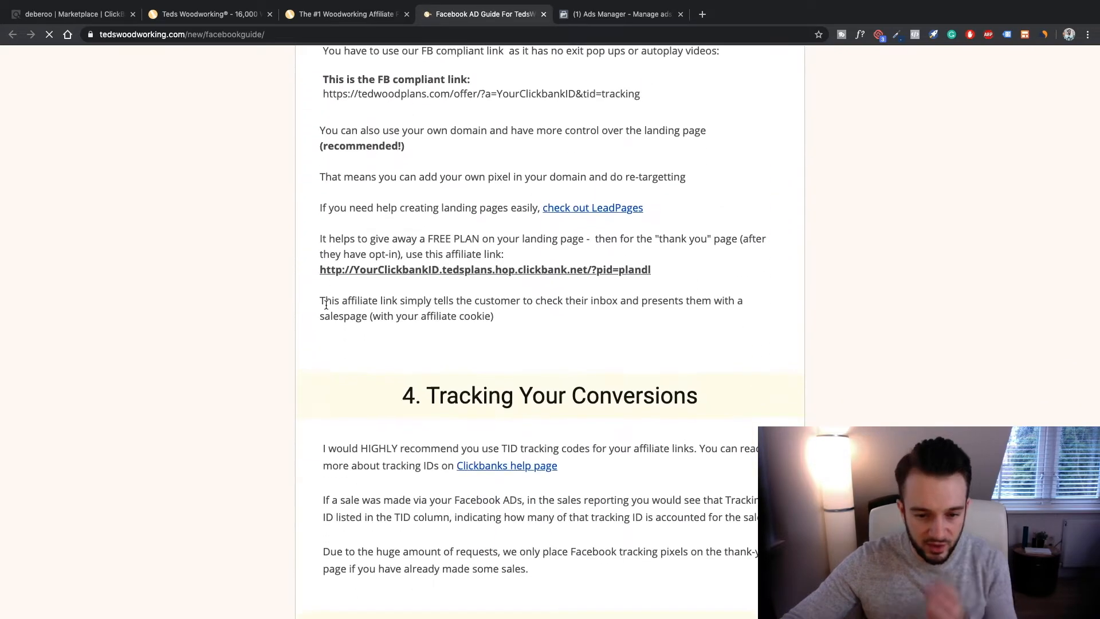
pyautogui.scroll(-17, 325, 306)
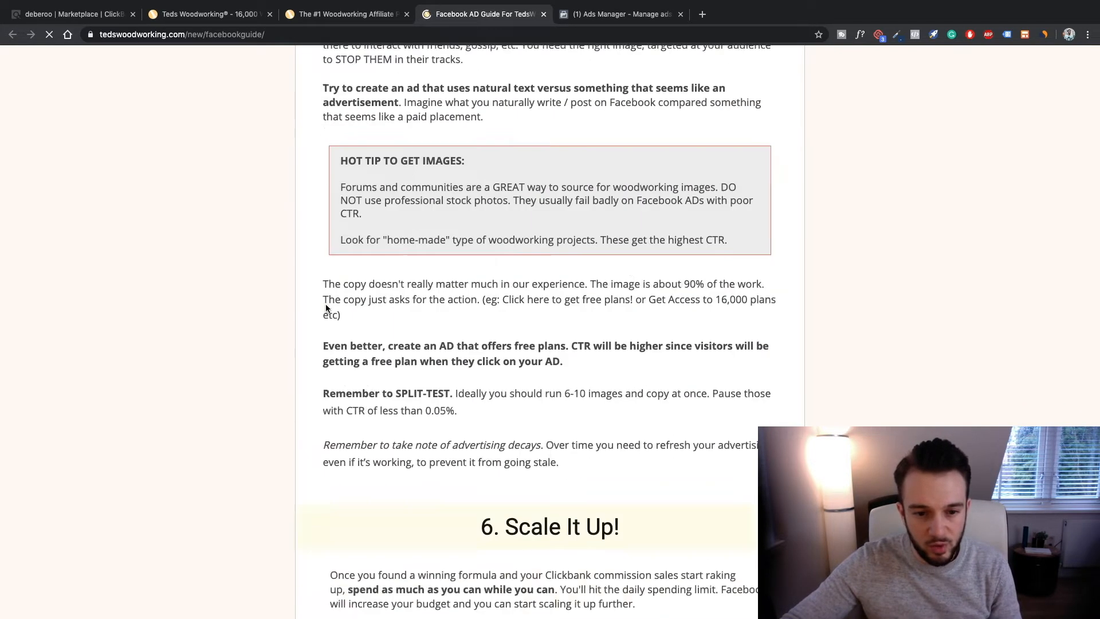
pyautogui.scroll(-2, 326, 305)
pyautogui.scroll(20, 325, 303)
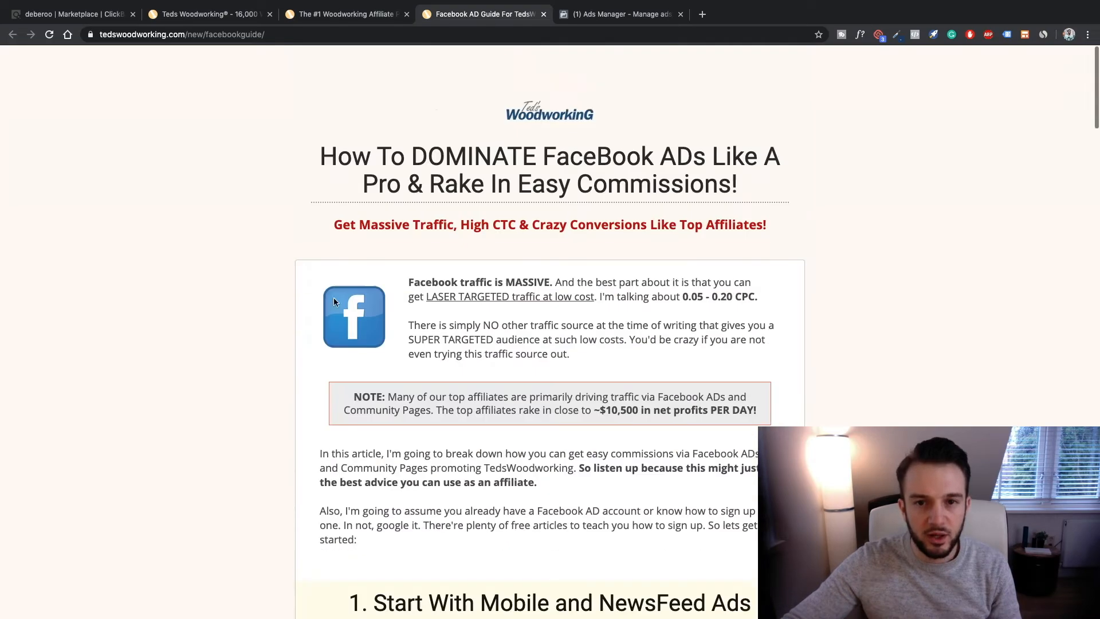
pyautogui.scroll(-1, 333, 302)
# In Facebook Ads Manager, start a fresh campaign with the Traffic objective, keep the name Traffic, and continue to the ad set.
pyautogui.click(616, 14)
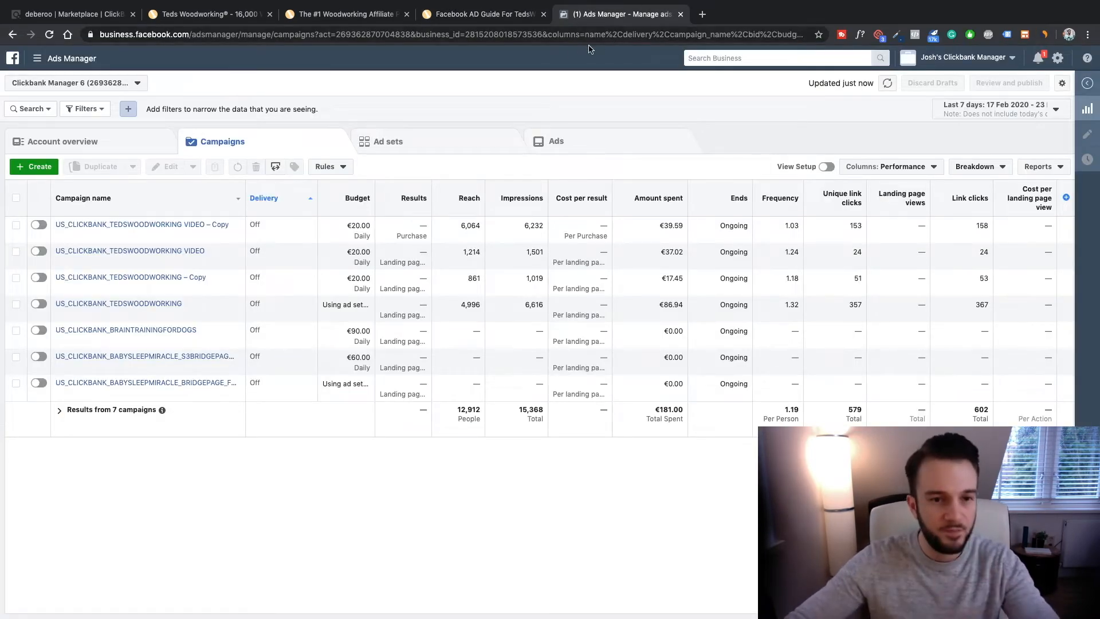
pyautogui.click(36, 166)
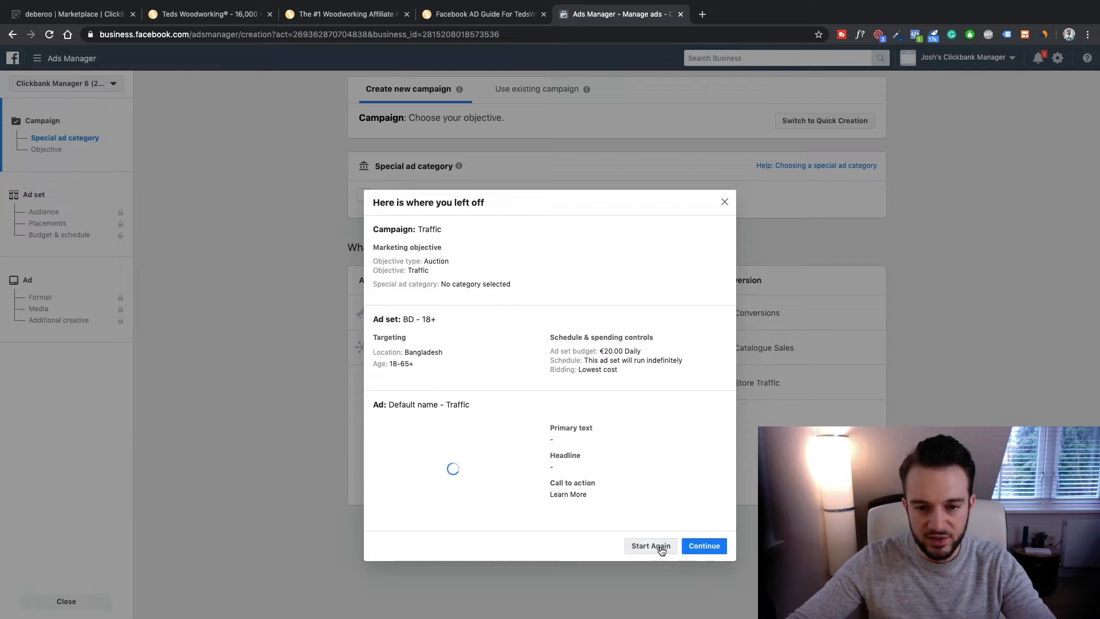
pyautogui.click(659, 547)
pyautogui.click(563, 312)
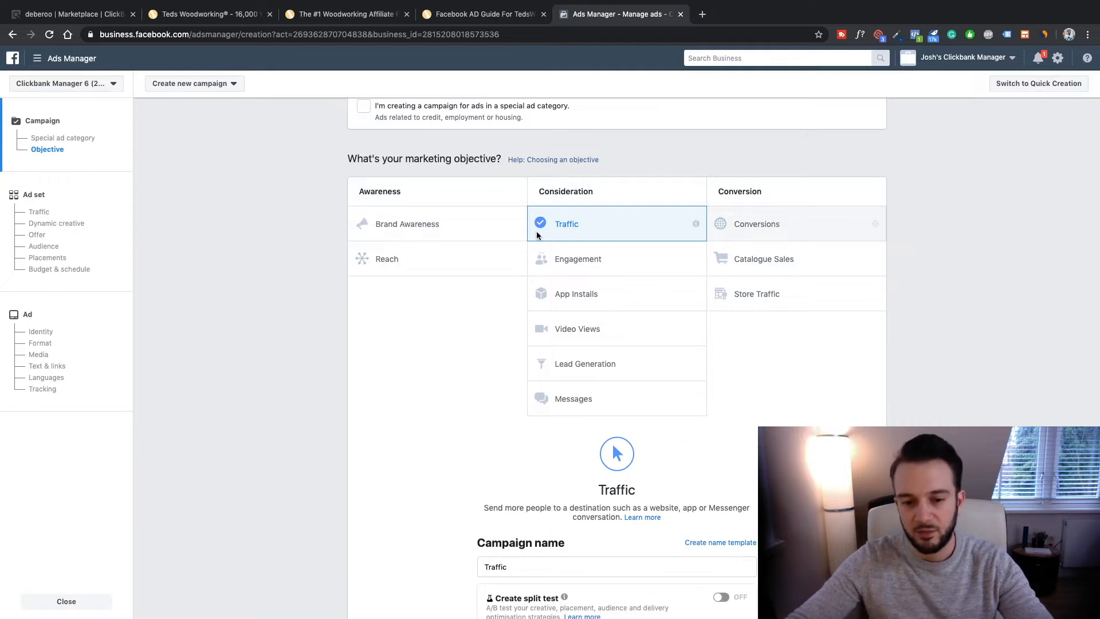
pyautogui.scroll(-3, 630, 283)
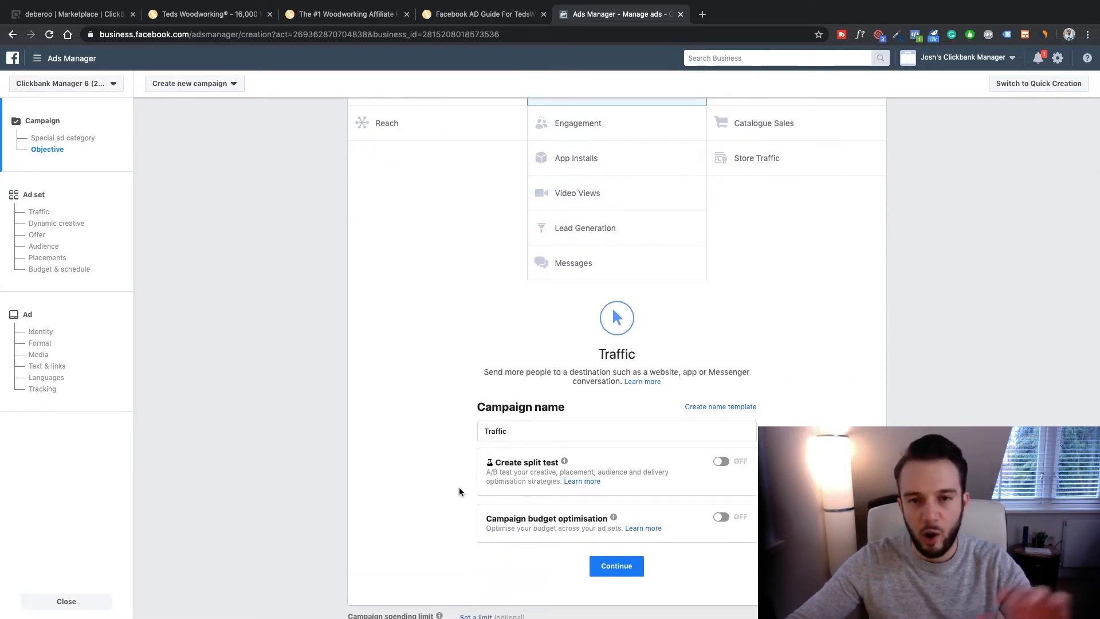
pyautogui.click(542, 435)
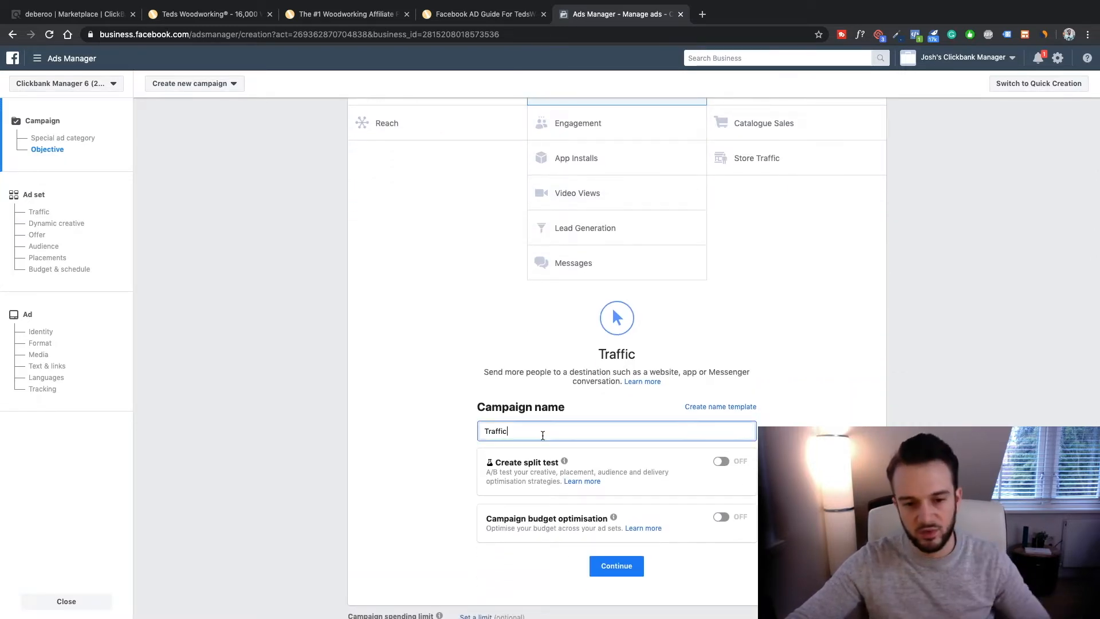
pyautogui.click(621, 567)
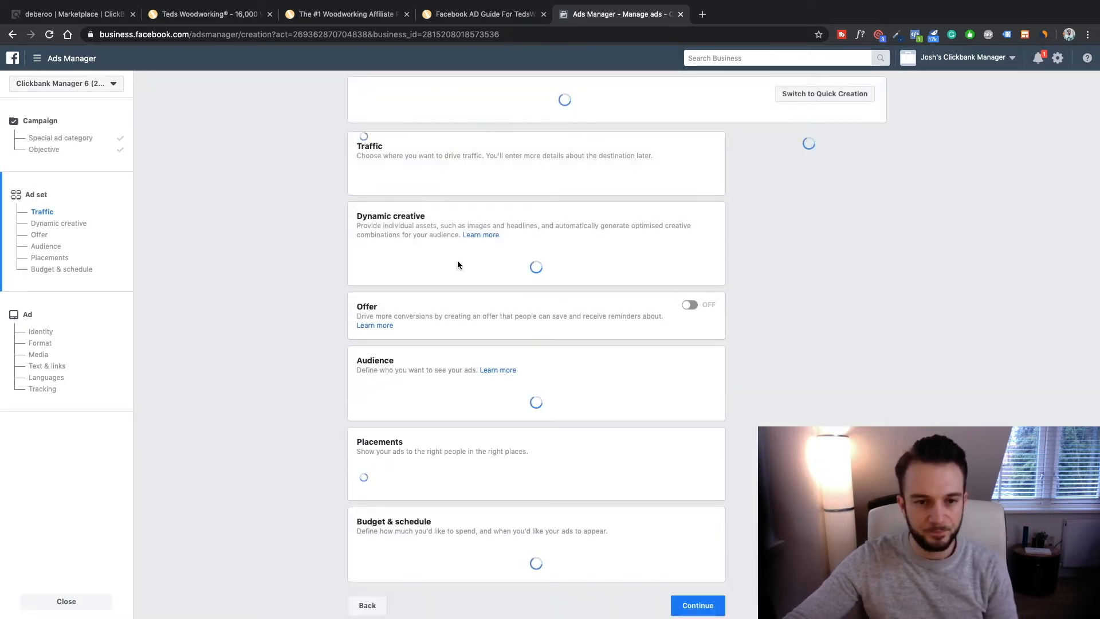
# Replace the default ad set name with the country prefix US_.
pyautogui.moveTo(405, 124); pyautogui.dragTo(324, 108)
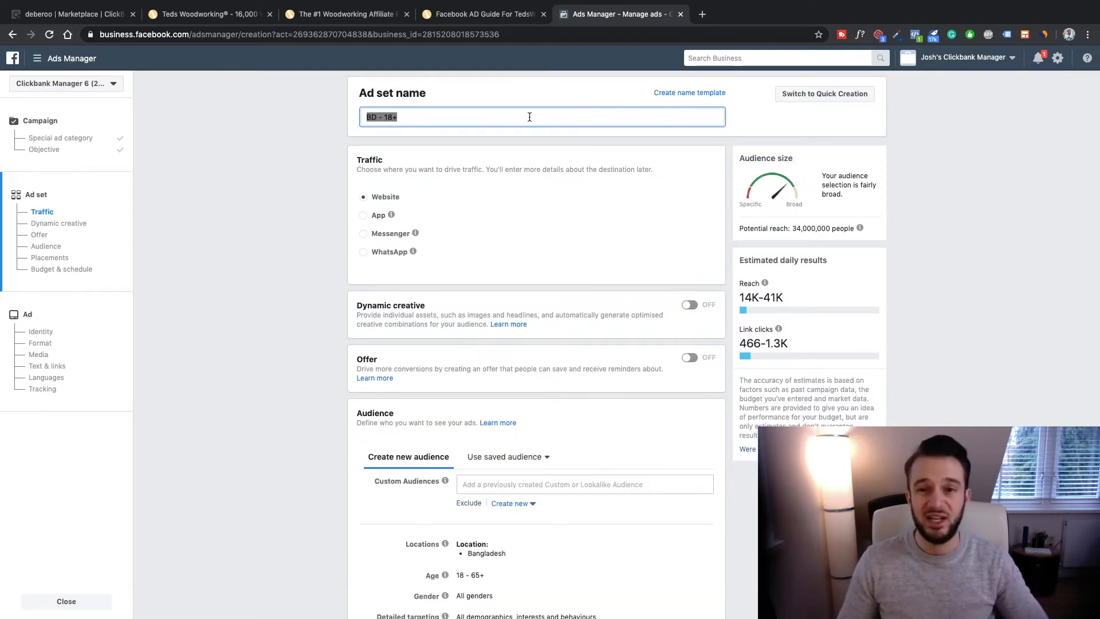
pyautogui.write('US')
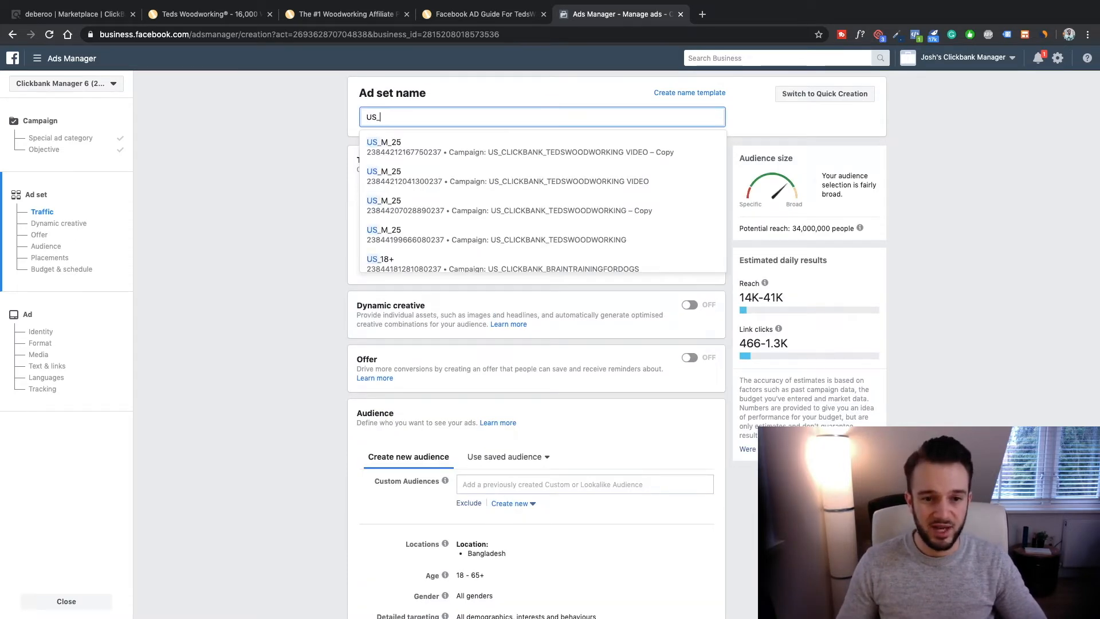
pyautogui.write('_')
# Check the Tedswoodworking Facebook ad guide for the recommended gender, age range, countries and interests.
pyautogui.click(467, 15)
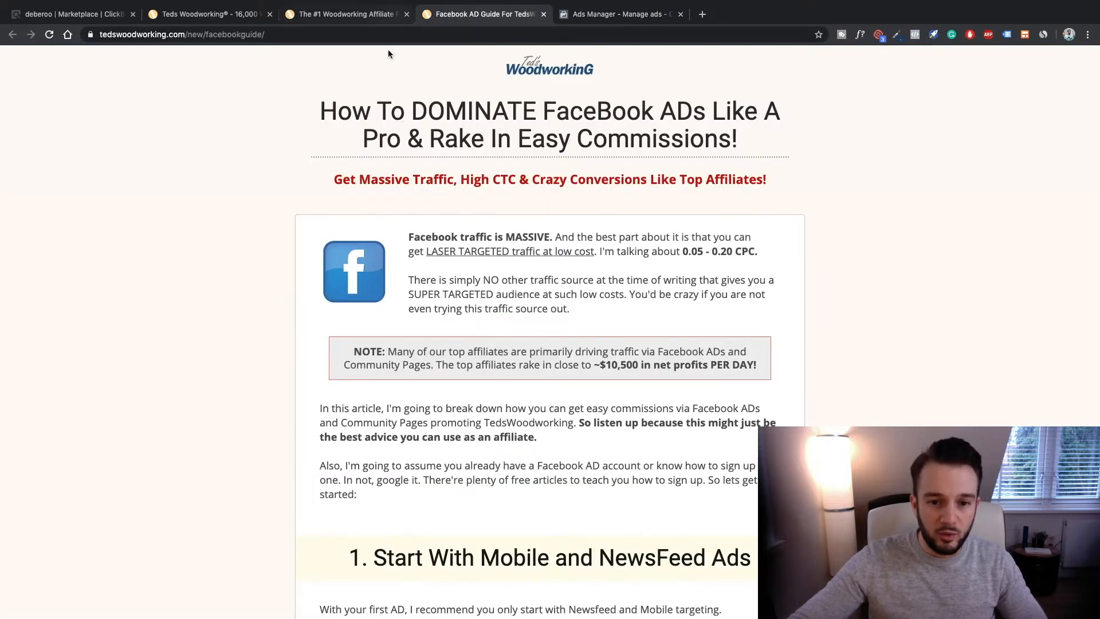
pyautogui.scroll(-10, 370, 125)
pyautogui.scroll(-3, 369, 125)
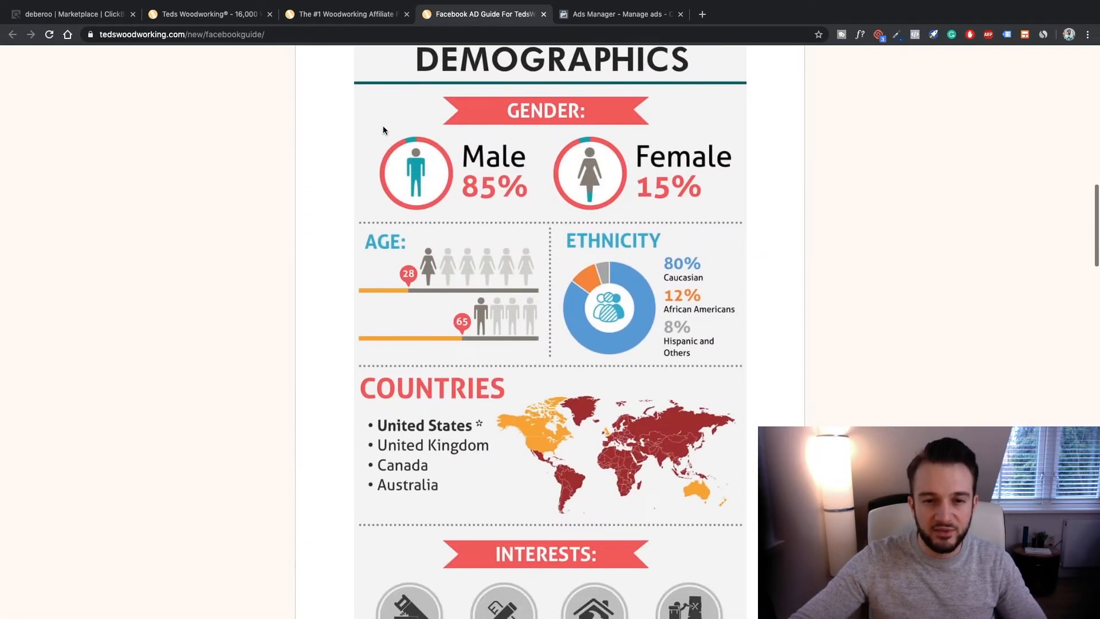
pyautogui.scroll(-2, 425, 385)
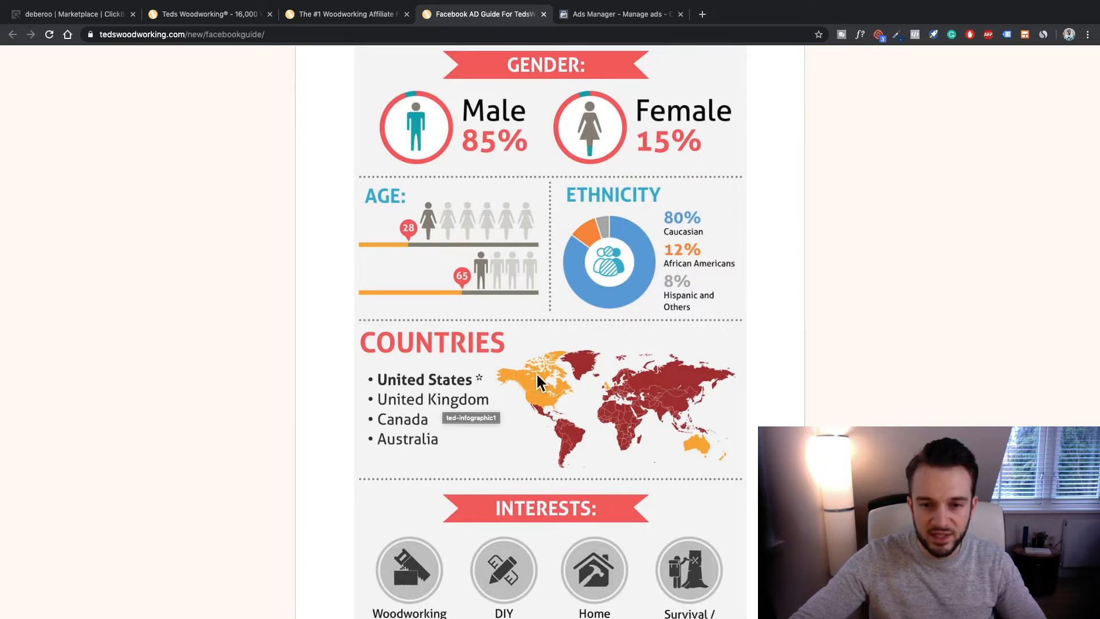
pyautogui.scroll(-1, 523, 333)
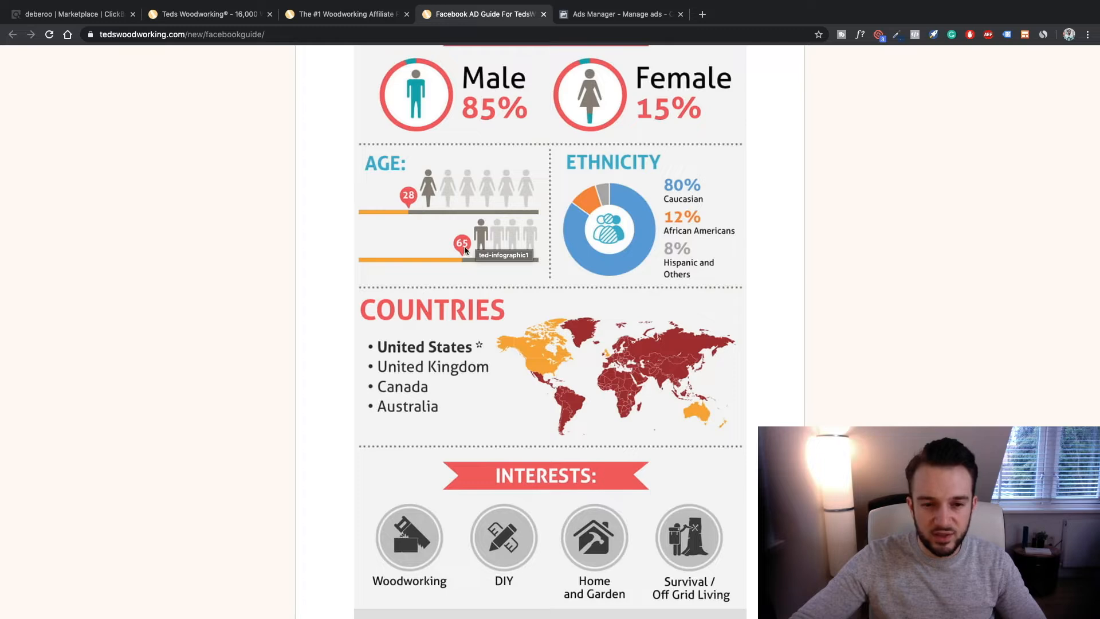
pyautogui.scroll(-15, 464, 244)
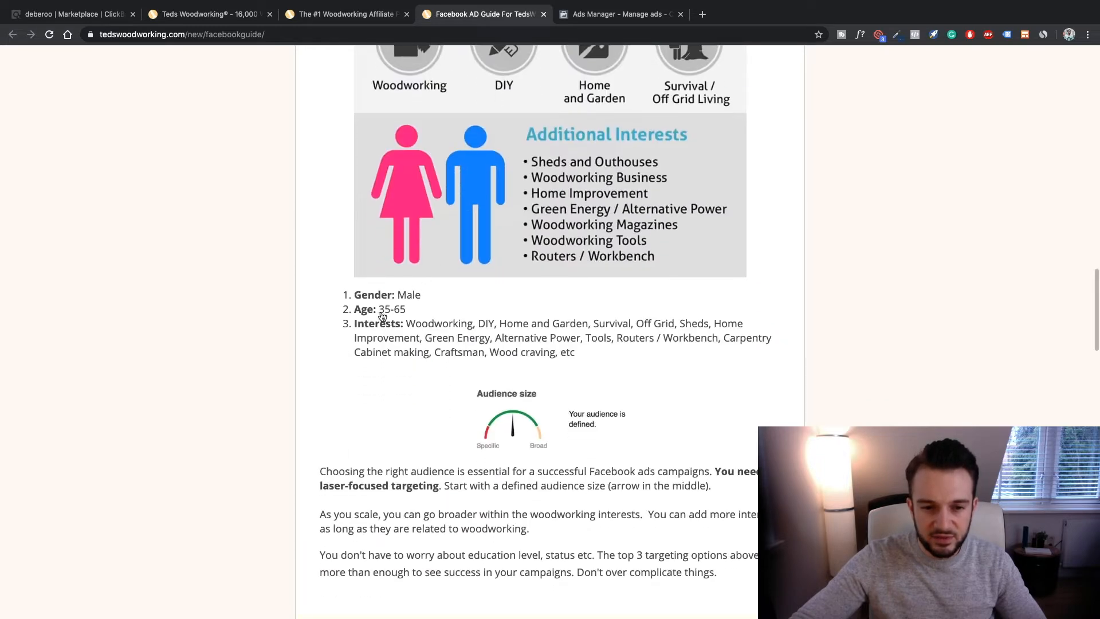
# Switch back to Ads Manager and complete the ad set name as US_M_35_65.
pyautogui.hotkey('ctrl', 'Tab')
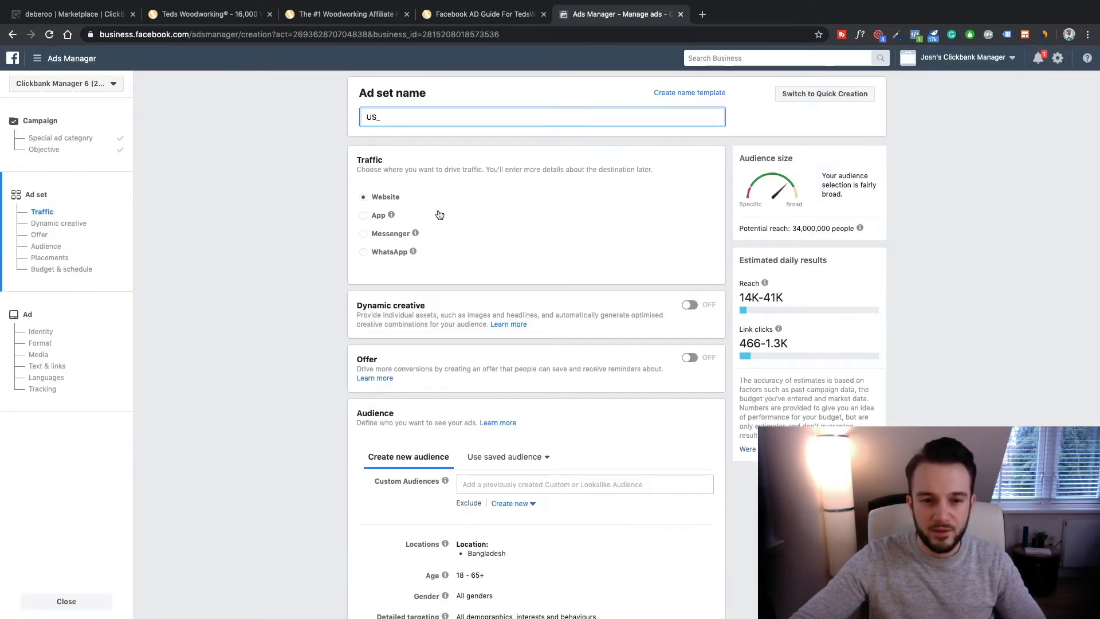
pyautogui.write('M_')
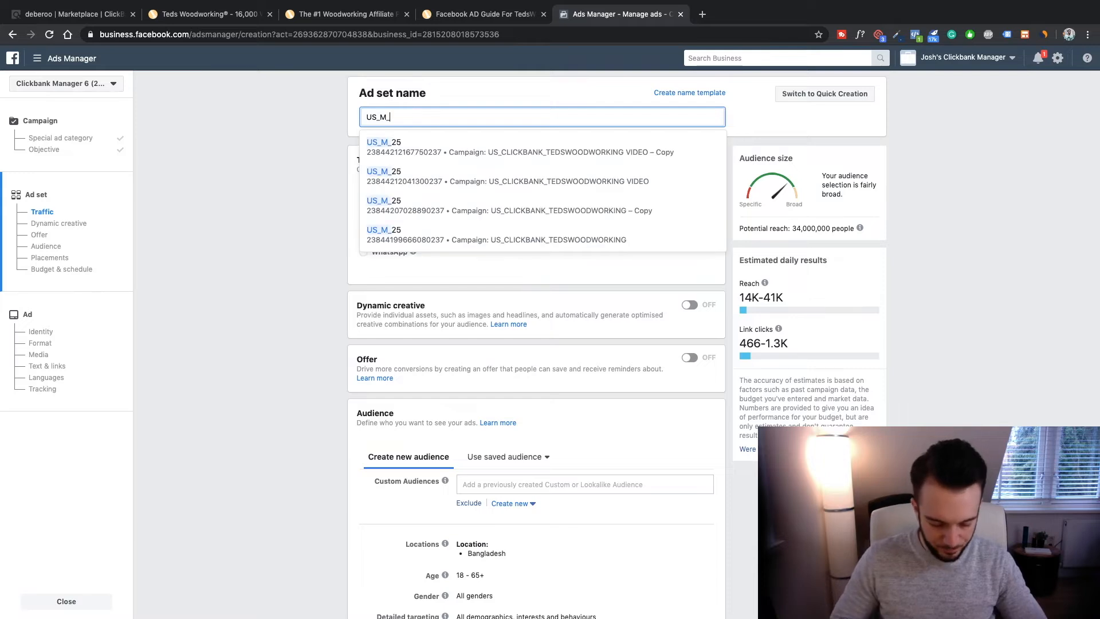
pyautogui.write('35_65')
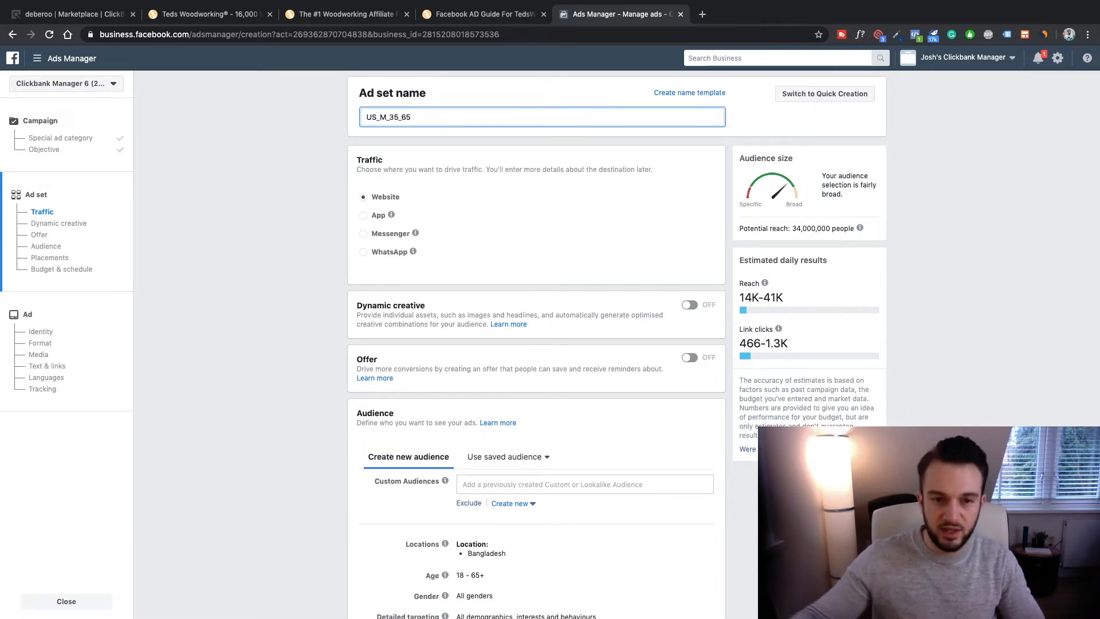
pyautogui.click(310, 178)
# Turn on dynamic creative for the ad set and accept its notice about disabled settings.
pyautogui.scroll(-2, 310, 187)
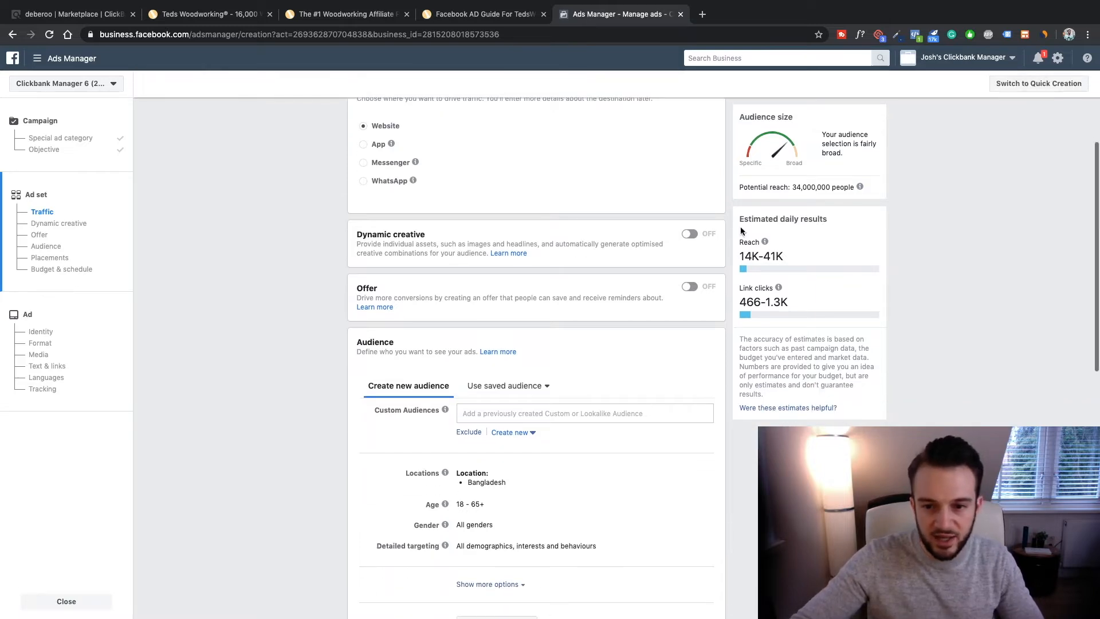
pyautogui.click(689, 236)
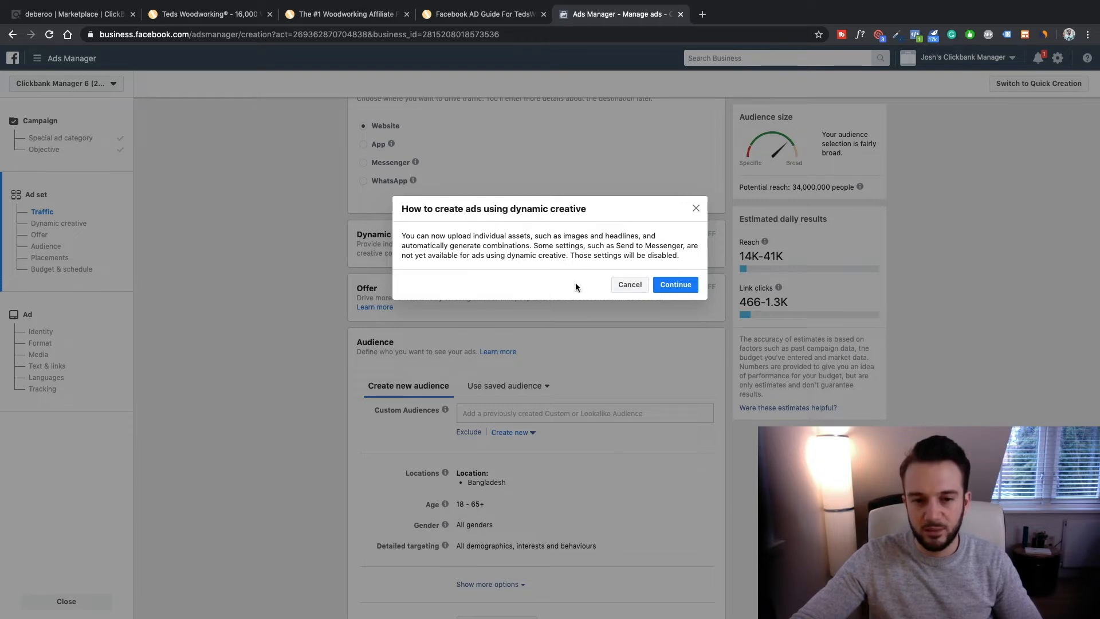
pyautogui.click(675, 285)
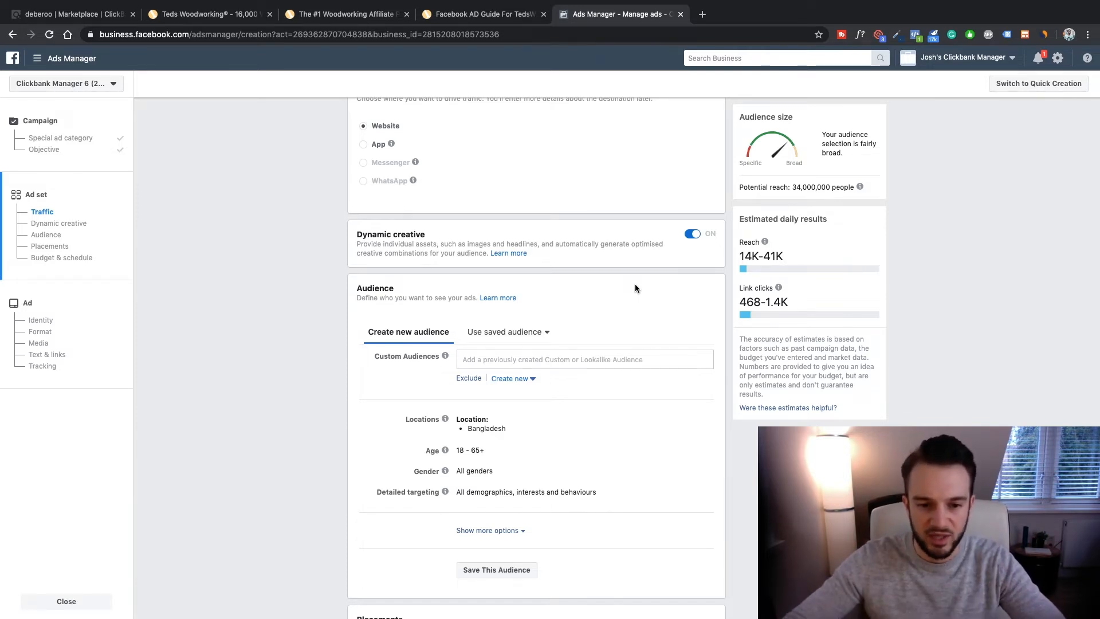
# Remove Bangladesh from the audience locations and add the United States.
pyautogui.scroll(-1, 635, 290)
pyautogui.scroll(-1, 635, 296)
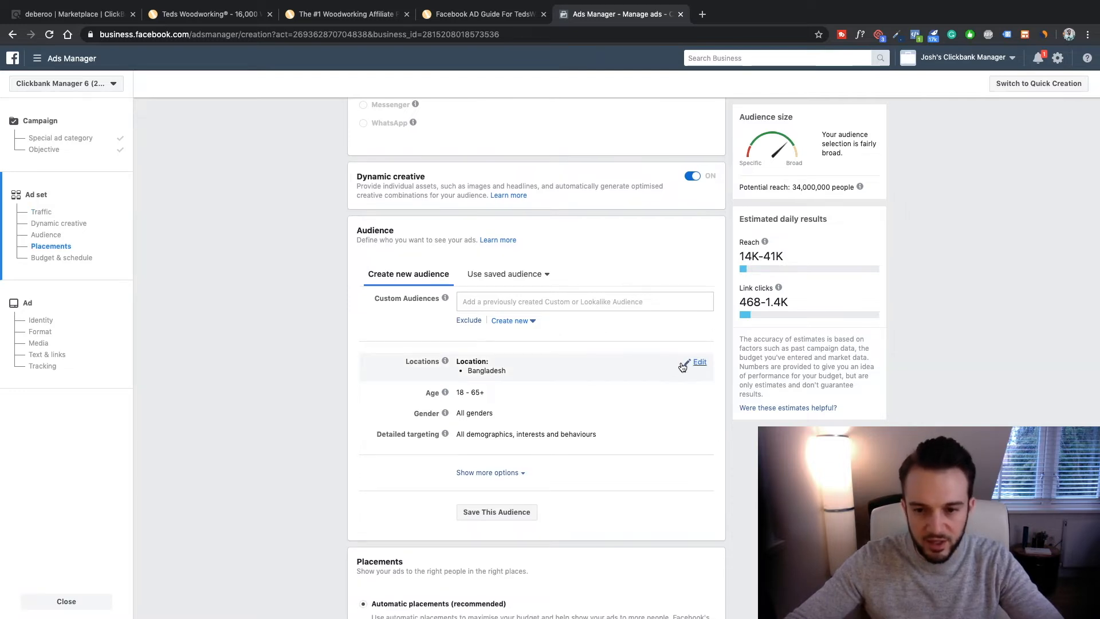
pyautogui.click(683, 365)
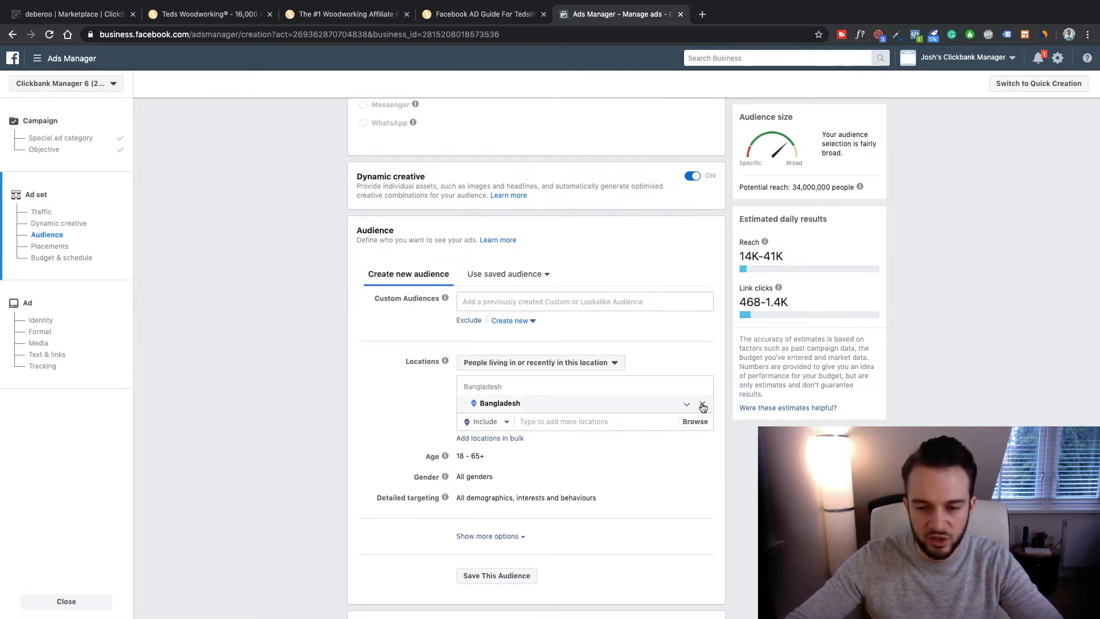
pyautogui.click(701, 404)
pyautogui.click(553, 437)
pyautogui.write('United States')
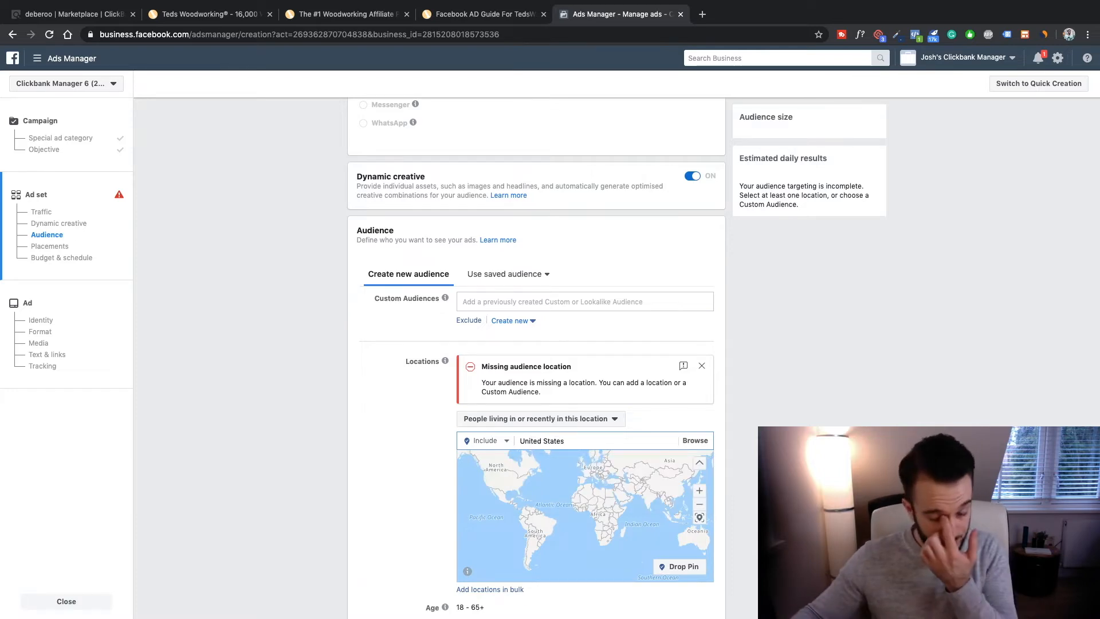
pyautogui.click(550, 458)
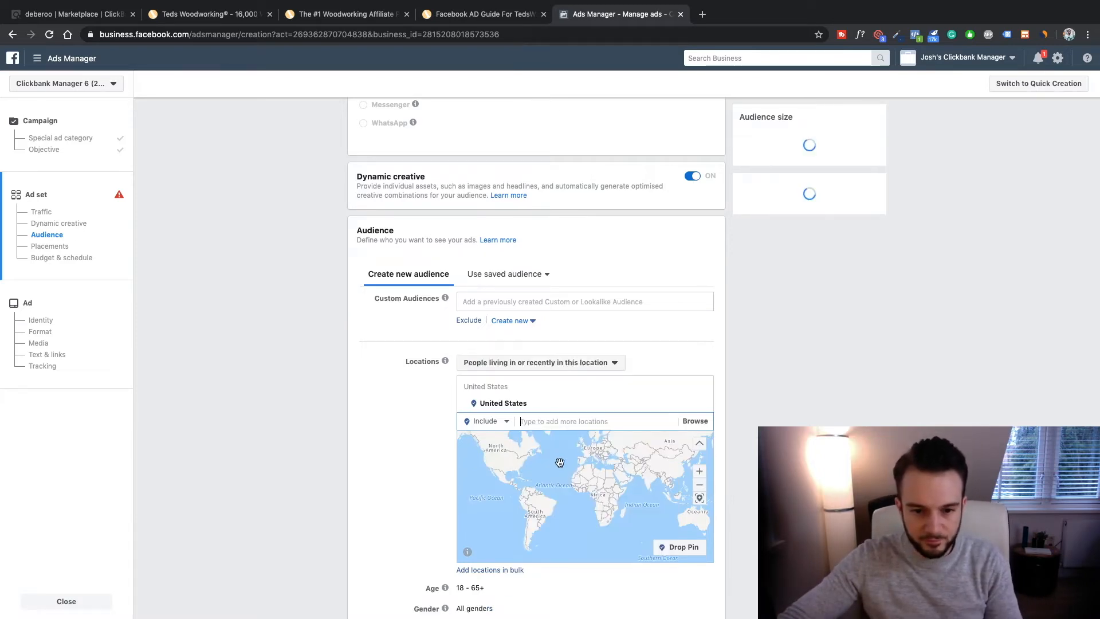
# Set the audience's minimum age to 35.
pyautogui.scroll(-5, 431, 442)
pyautogui.scroll(-1, 417, 455)
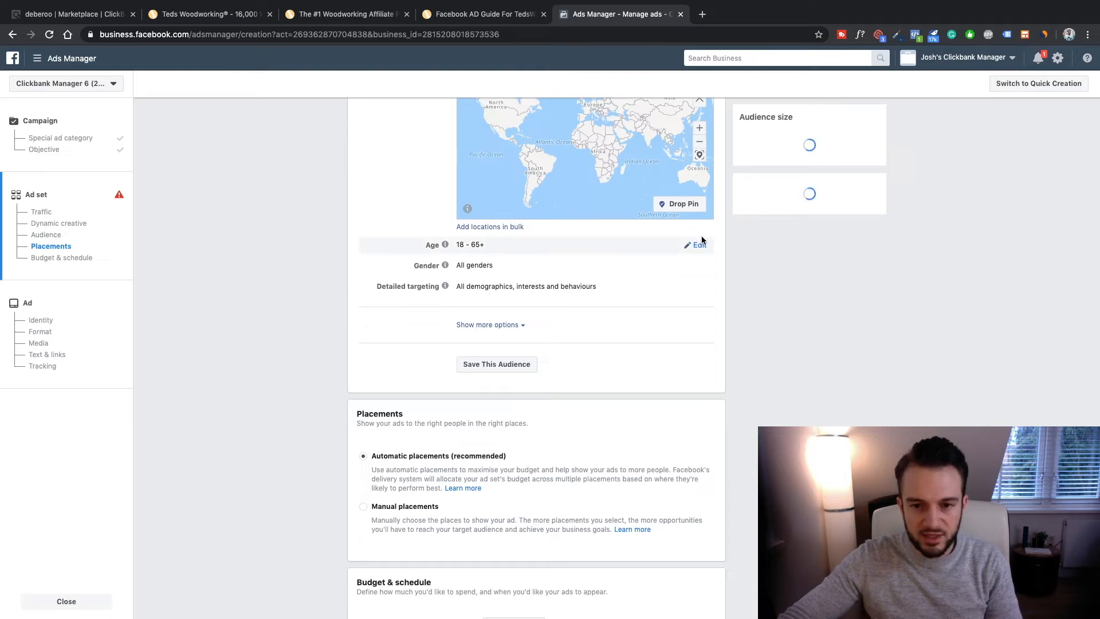
pyautogui.click(688, 243)
pyautogui.click(473, 246)
pyautogui.scroll(-5, 480, 327)
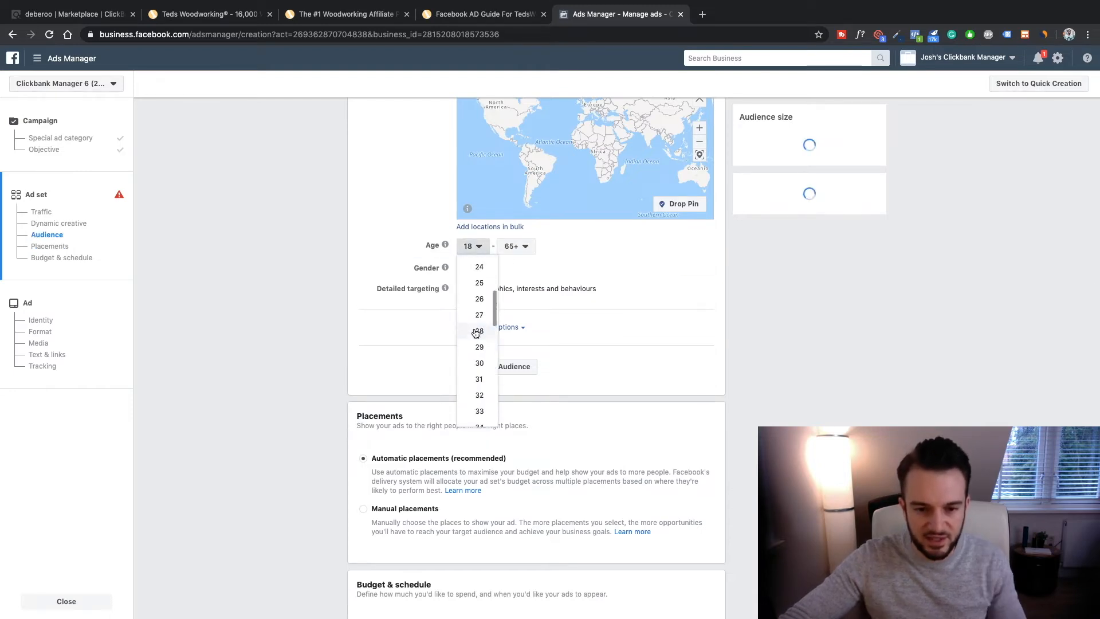
pyautogui.click(479, 283)
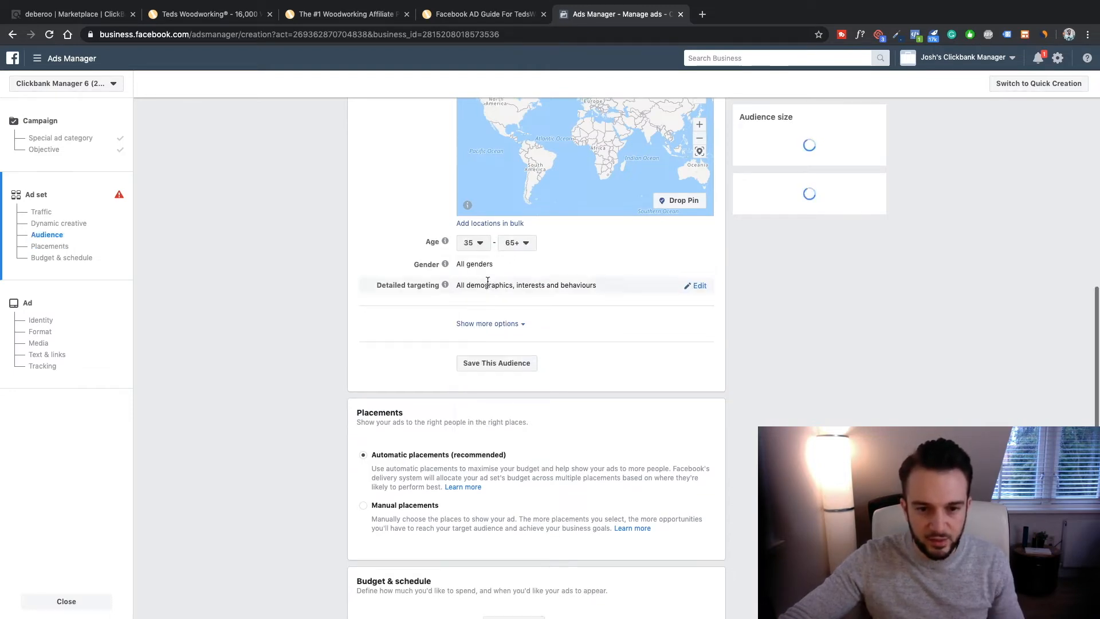
# Restrict the audience's gender to Men and open the detailed targeting settings for editing.
pyautogui.click(694, 267)
pyautogui.click(492, 265)
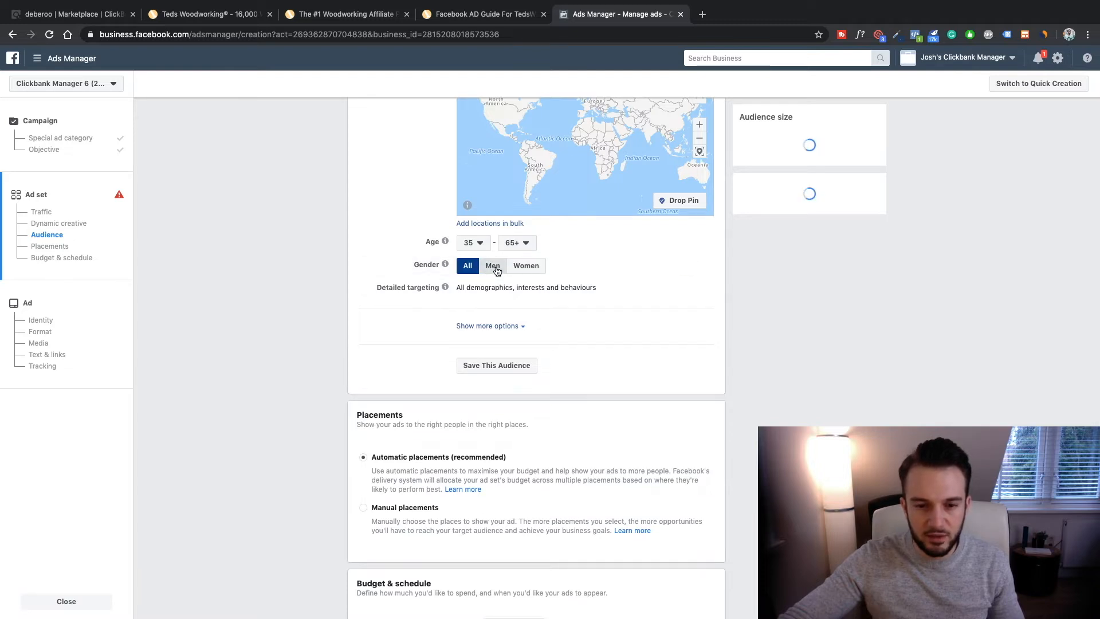
pyautogui.click(695, 289)
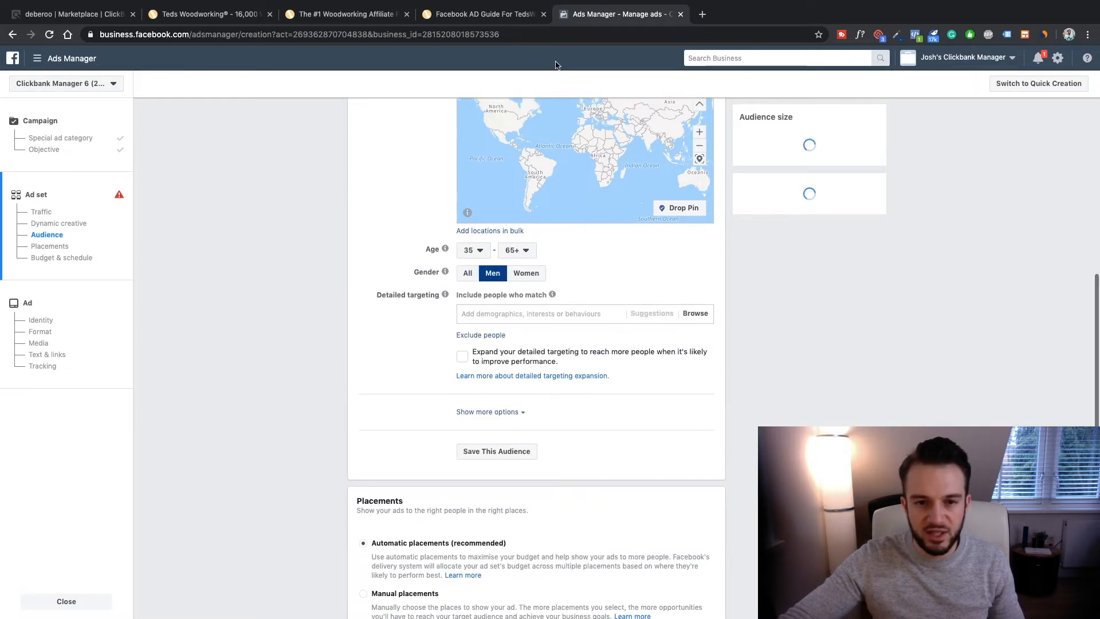
# Check the interests recommended in the Tedswoodworking Facebook ad guide and add the Woodworking interest to the ad set's detailed targeting.
pyautogui.click(500, 14)
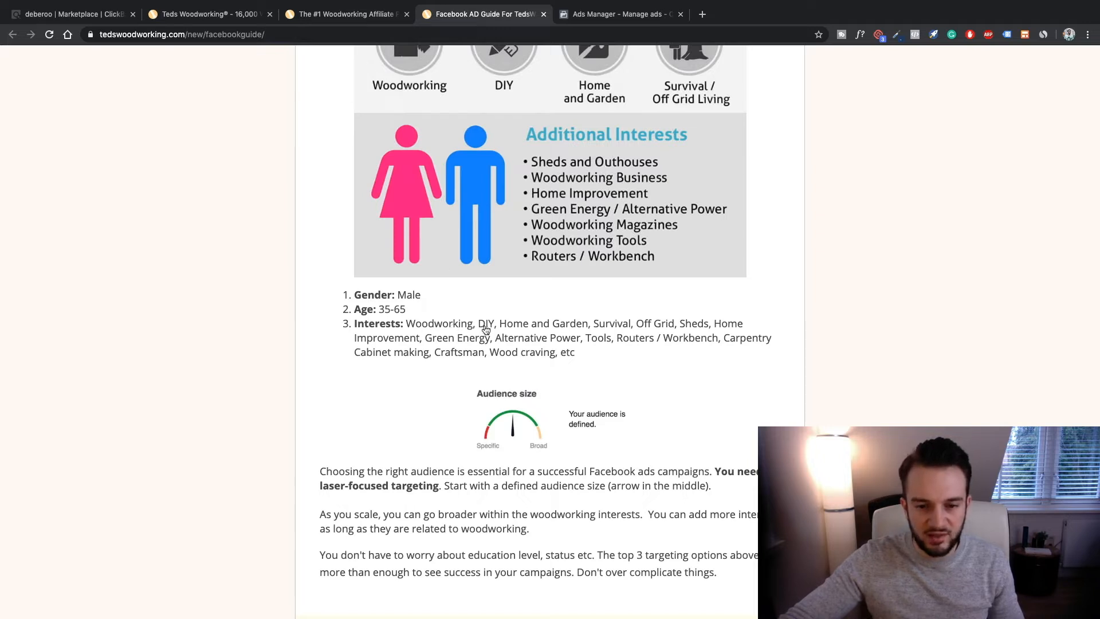
pyautogui.click(593, 8)
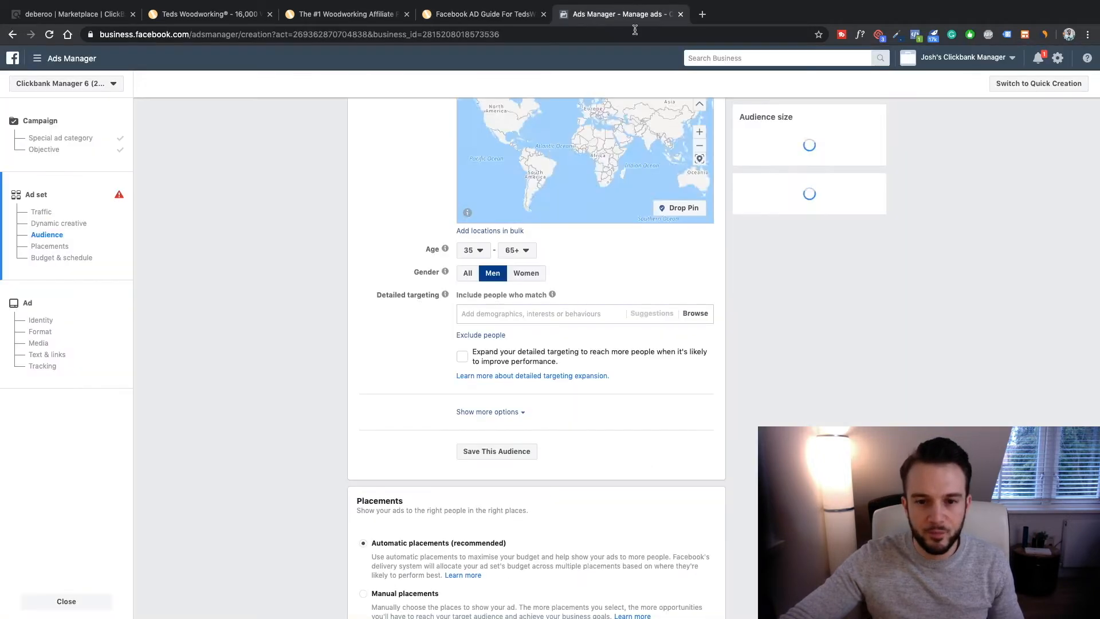
pyautogui.click(514, 315)
pyautogui.write('woodo')
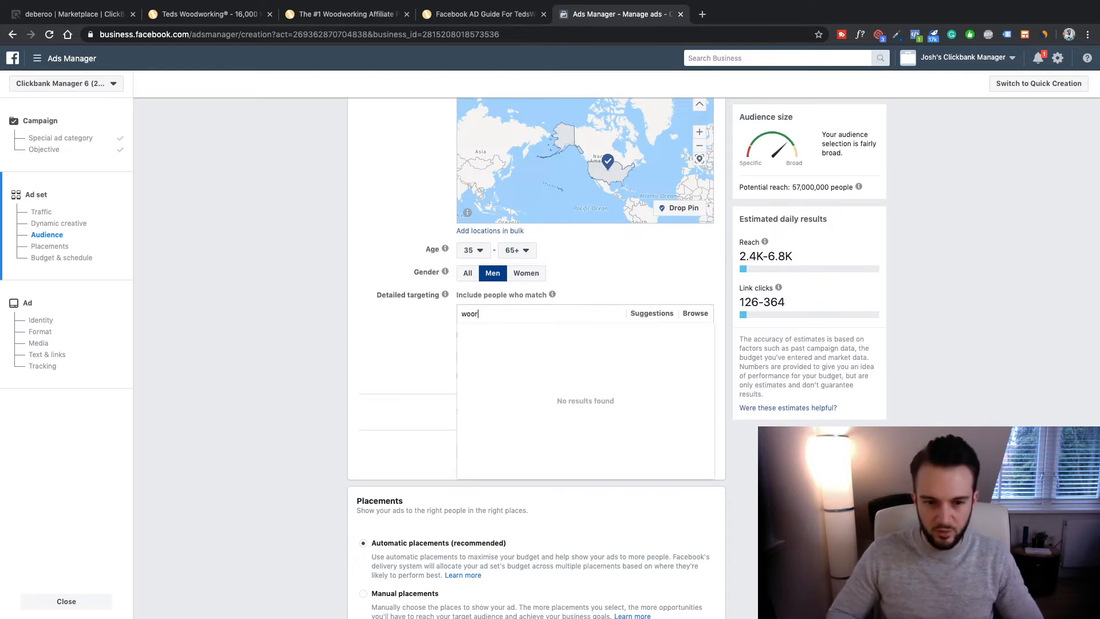
pyautogui.write('orking')
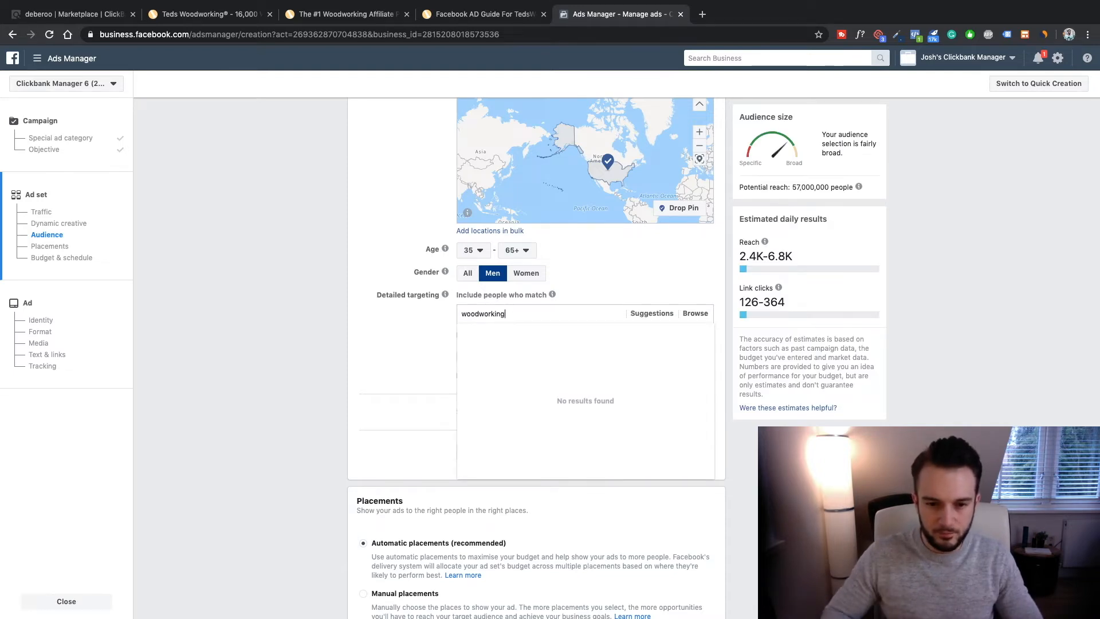
pyautogui.click(517, 335)
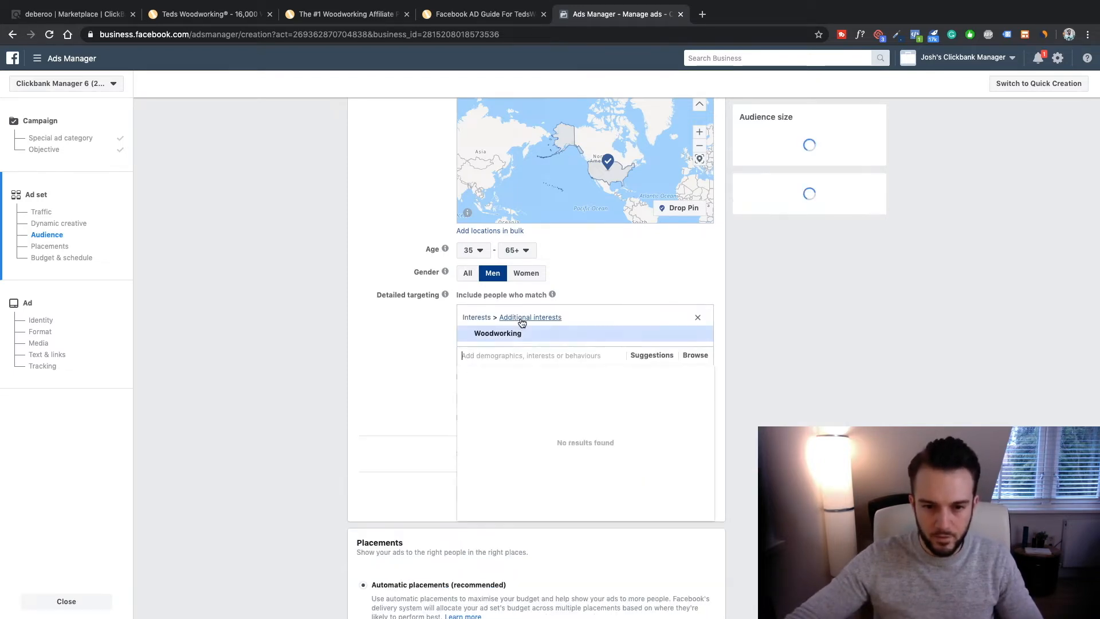
# Add the DIY and Home & Garden interests to the detailed targeting.
pyautogui.write('DIY')
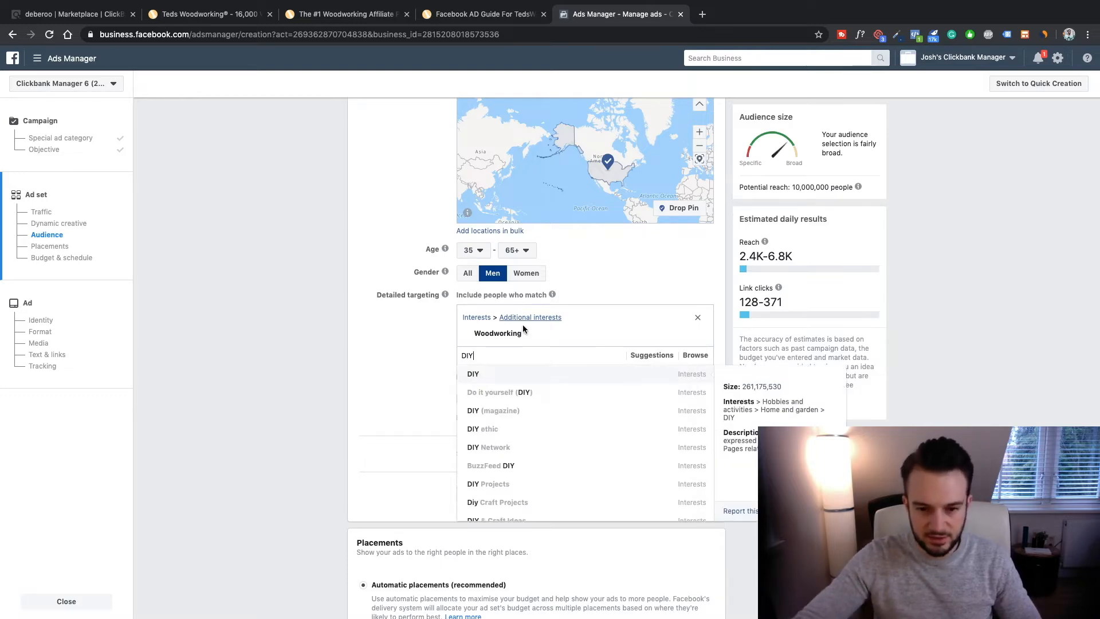
pyautogui.click(483, 373)
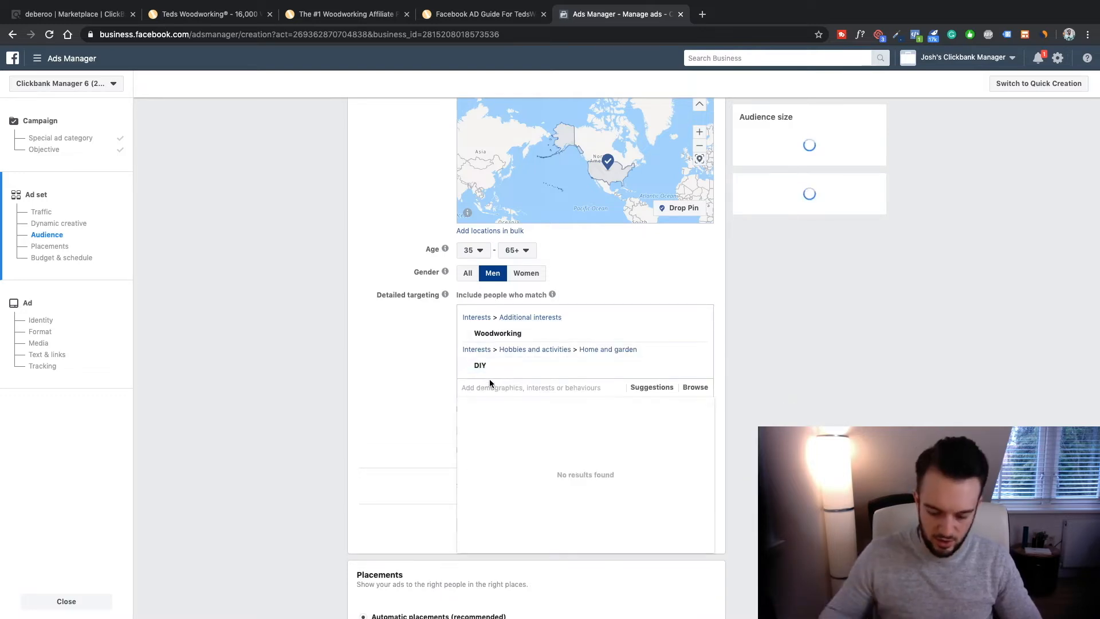
pyautogui.write('Home & Garden')
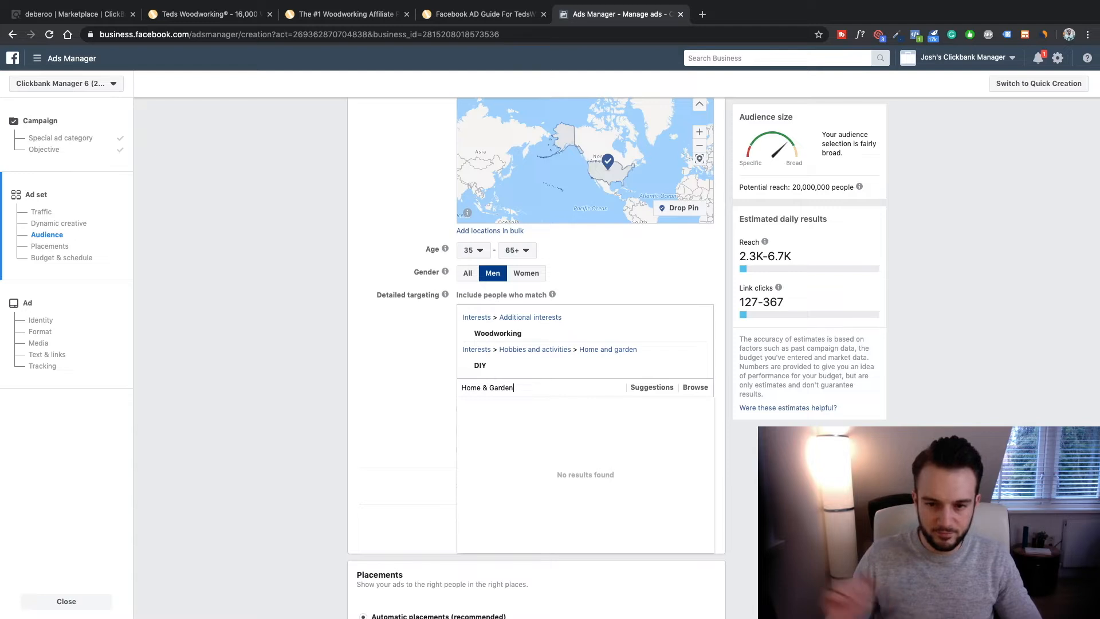
pyautogui.click(500, 407)
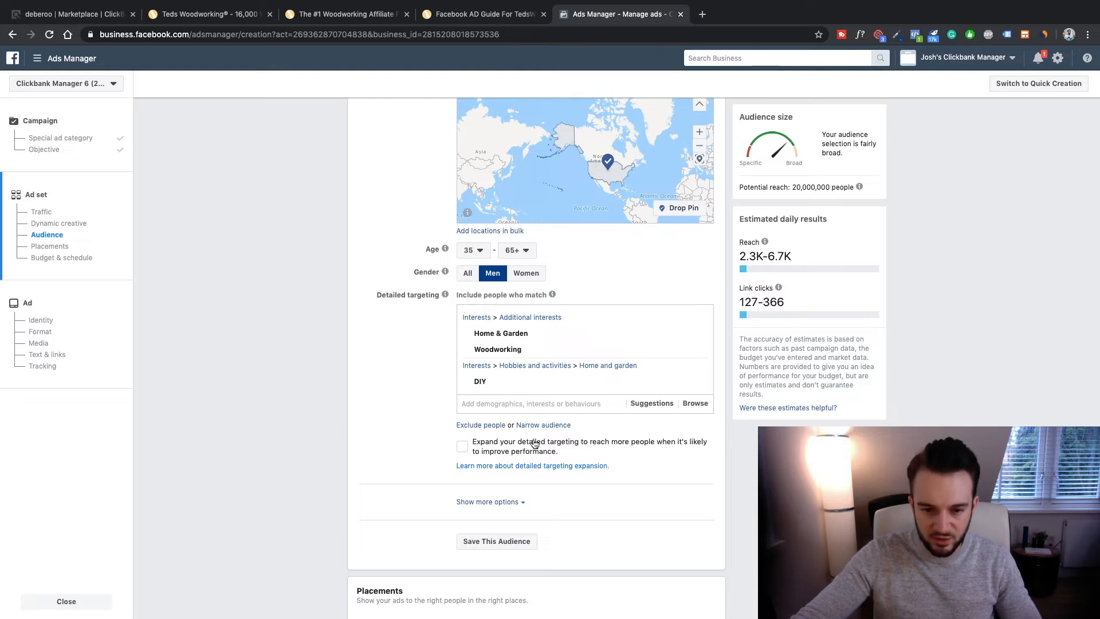
# Add the Engaged shoppers purchase behaviour to the same detailed targeting group as the interests.
pyautogui.click(482, 405)
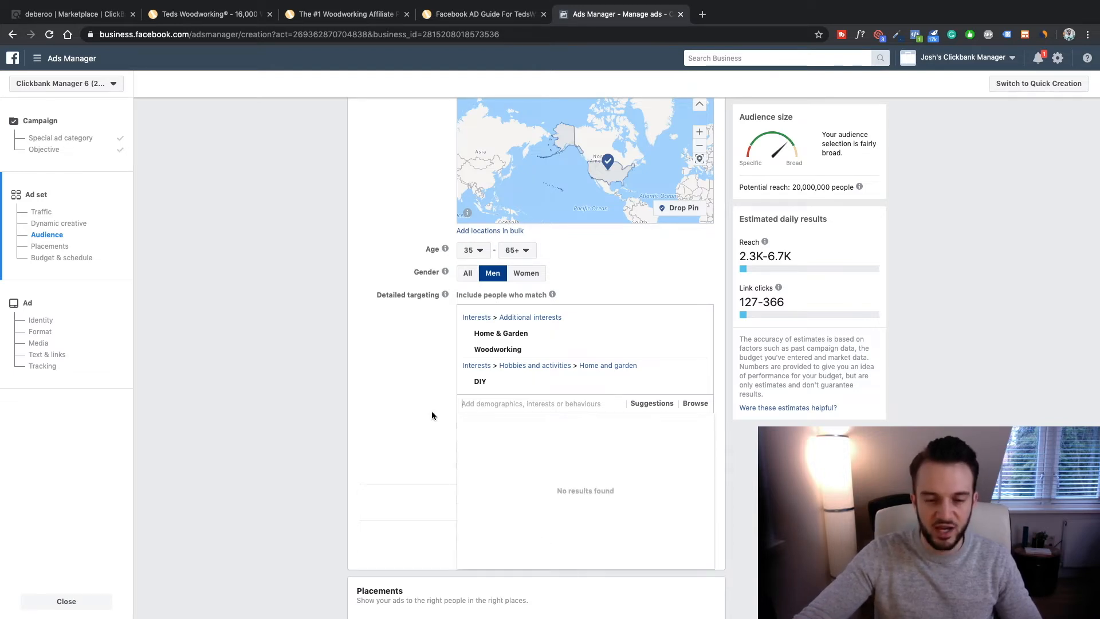
pyautogui.write('engaged shopper')
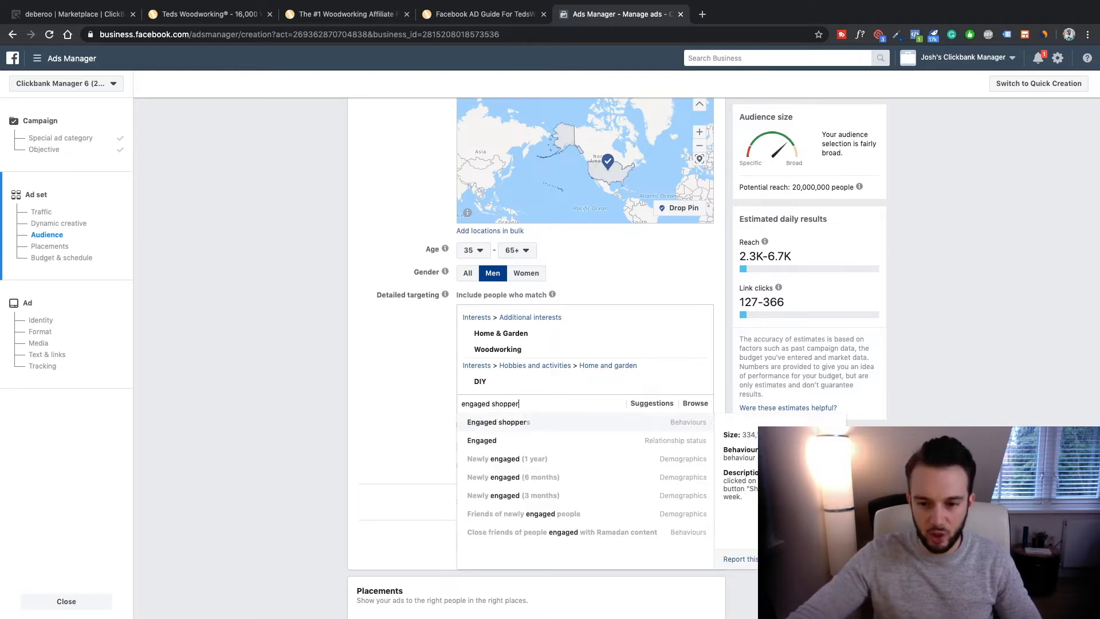
pyautogui.click(523, 421)
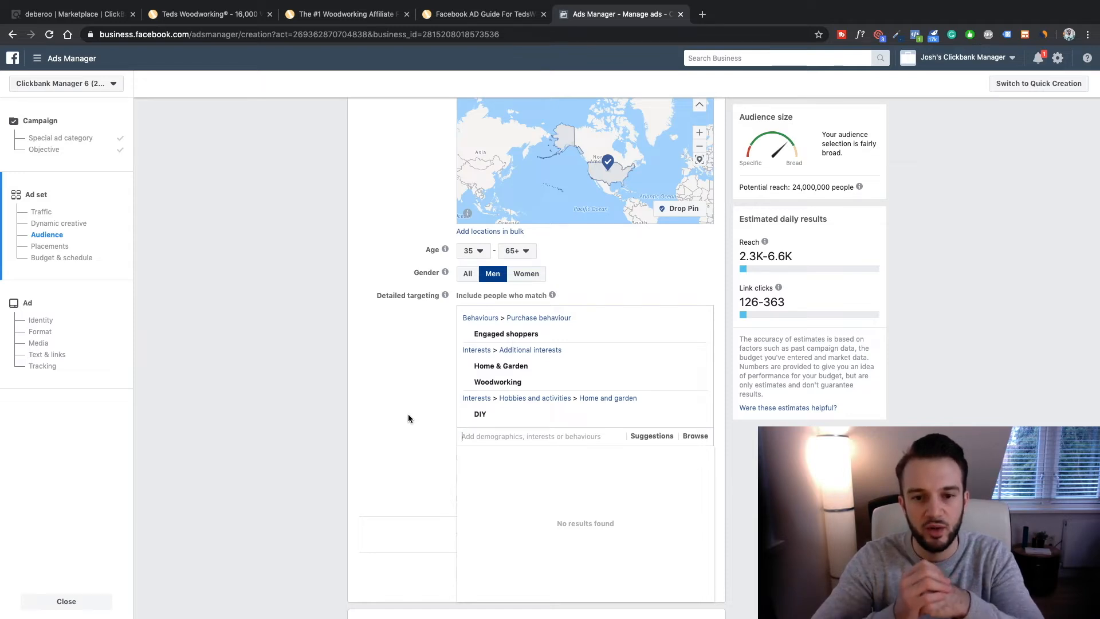
pyautogui.click(408, 415)
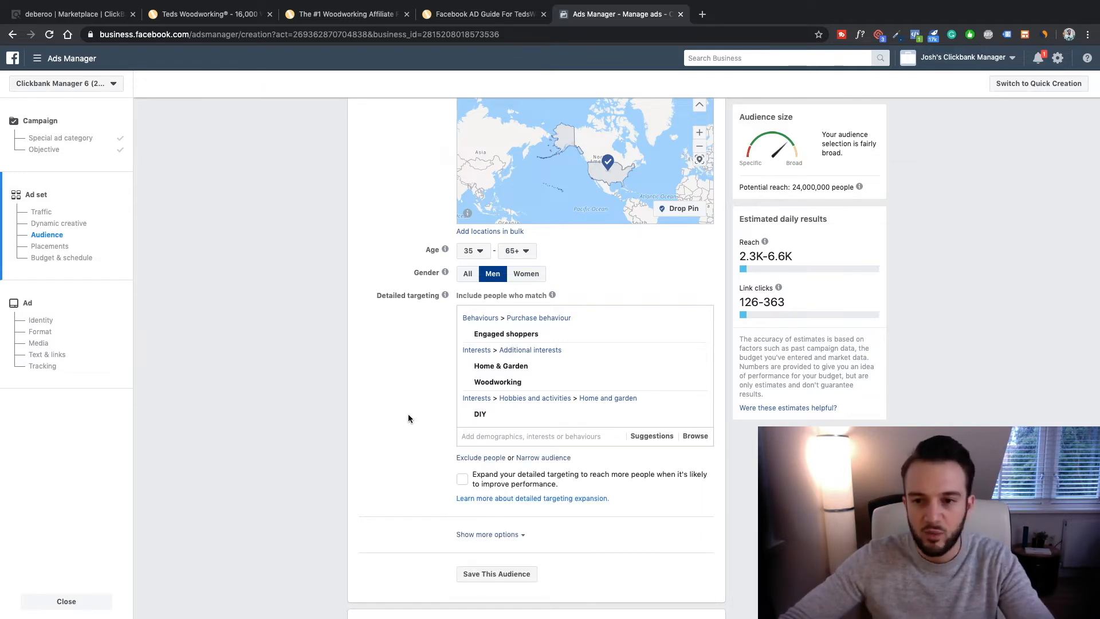
# Compare the ad set's audience size with the audience size and interests recommended in the Tedswoodworking Facebook ad guide.
pyautogui.click(518, 21)
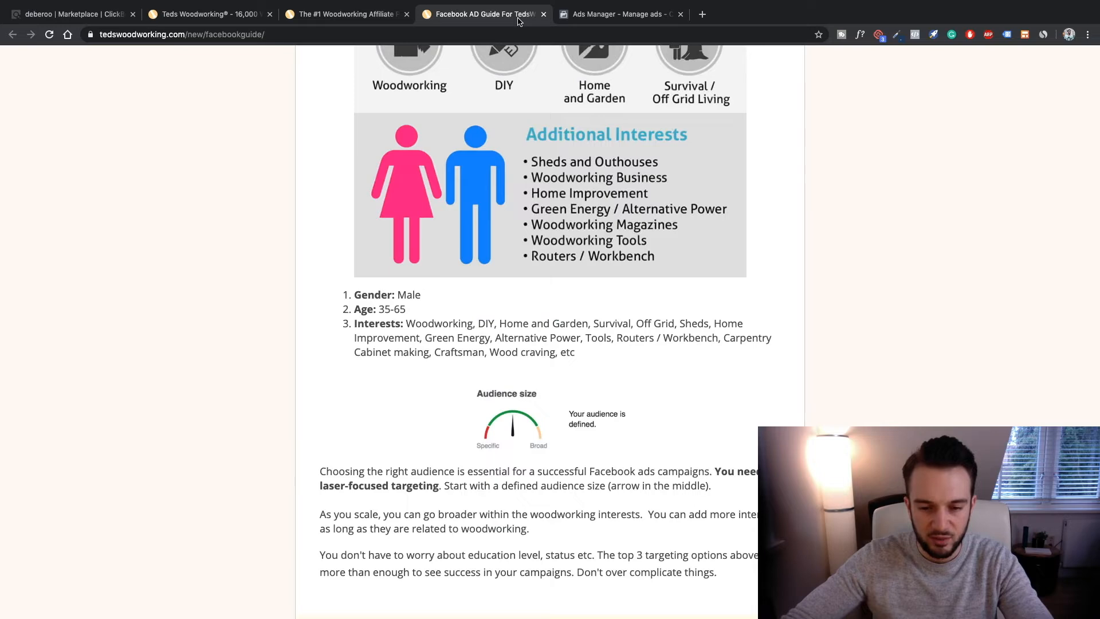
pyautogui.click(596, 16)
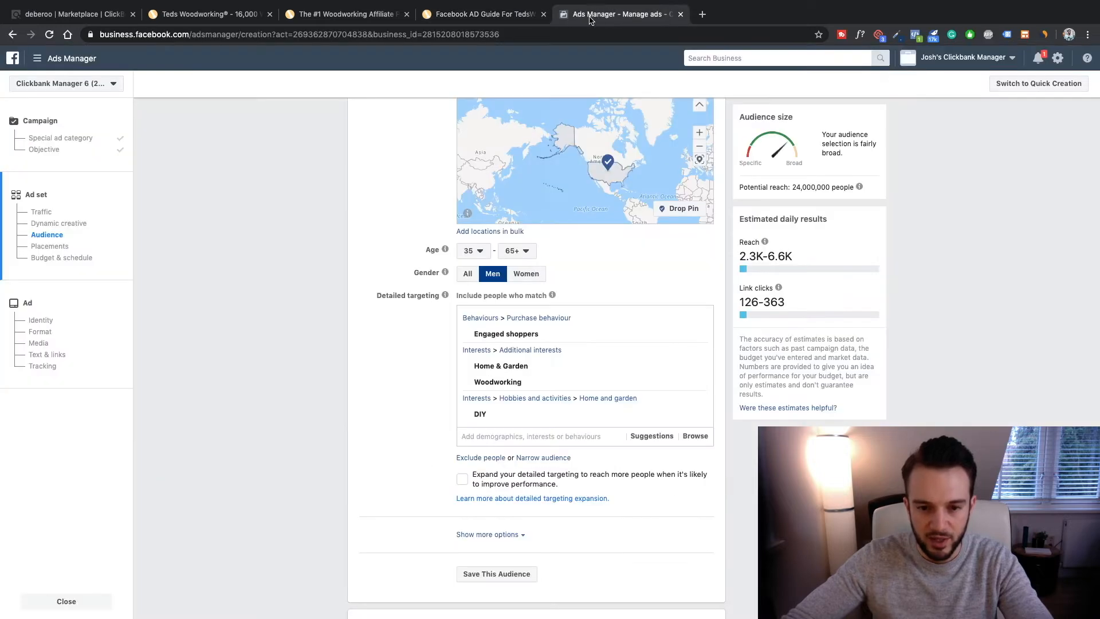
pyautogui.click(503, 16)
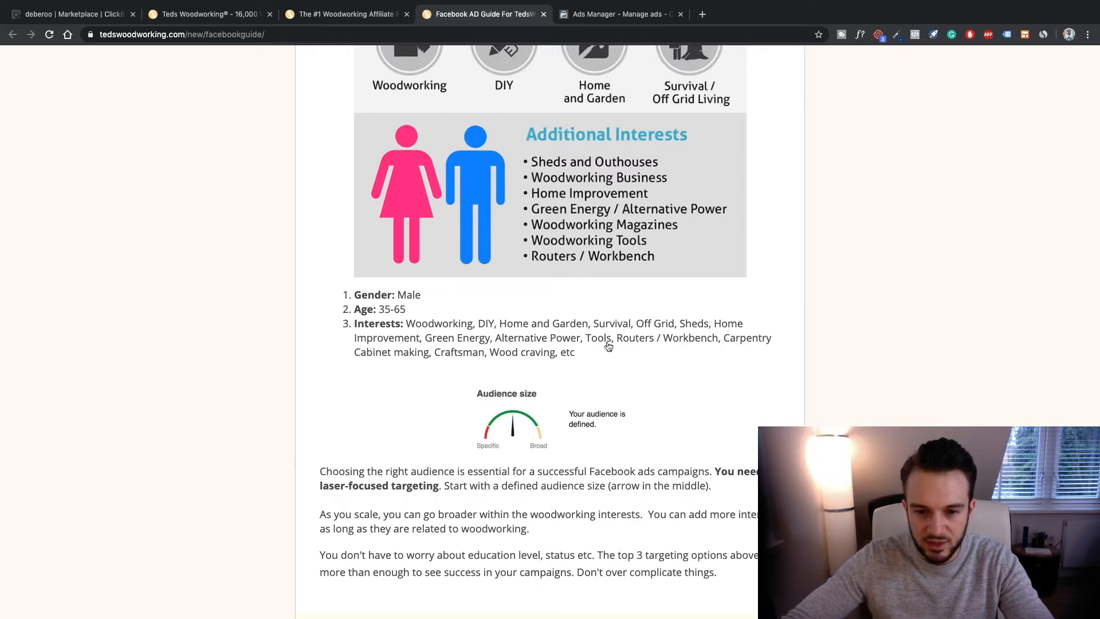
pyautogui.click(601, 23)
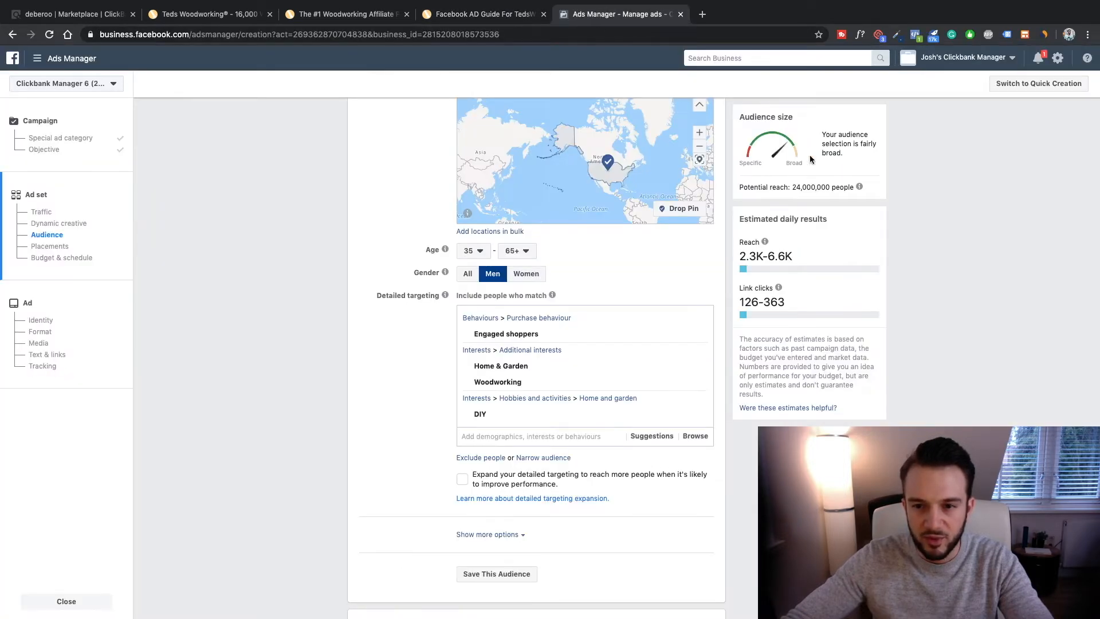
pyautogui.click(474, 22)
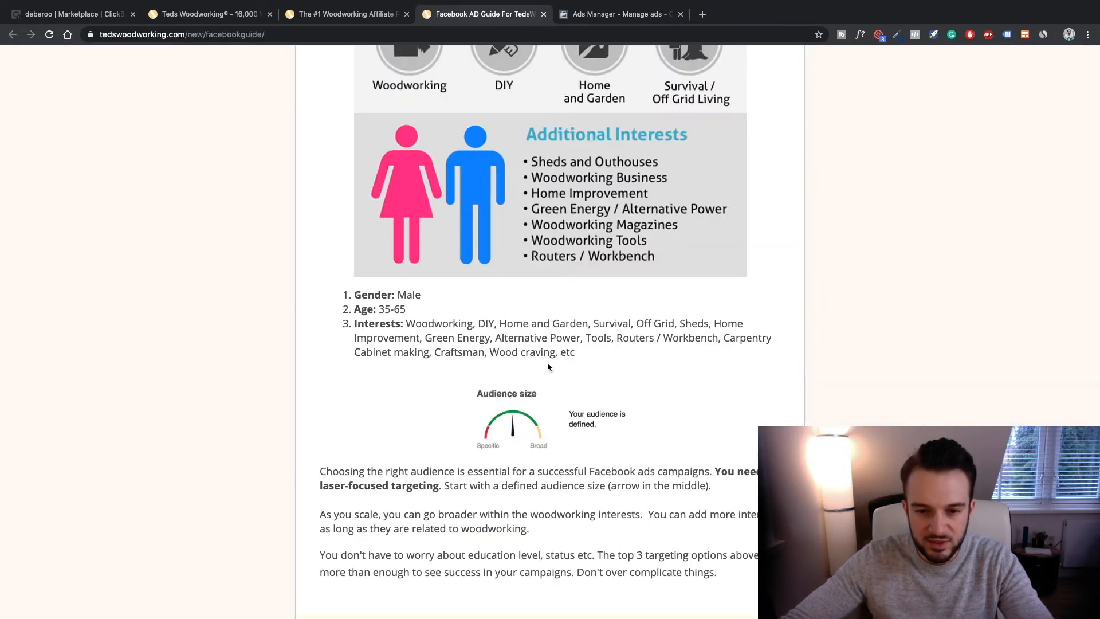
pyautogui.click(595, 16)
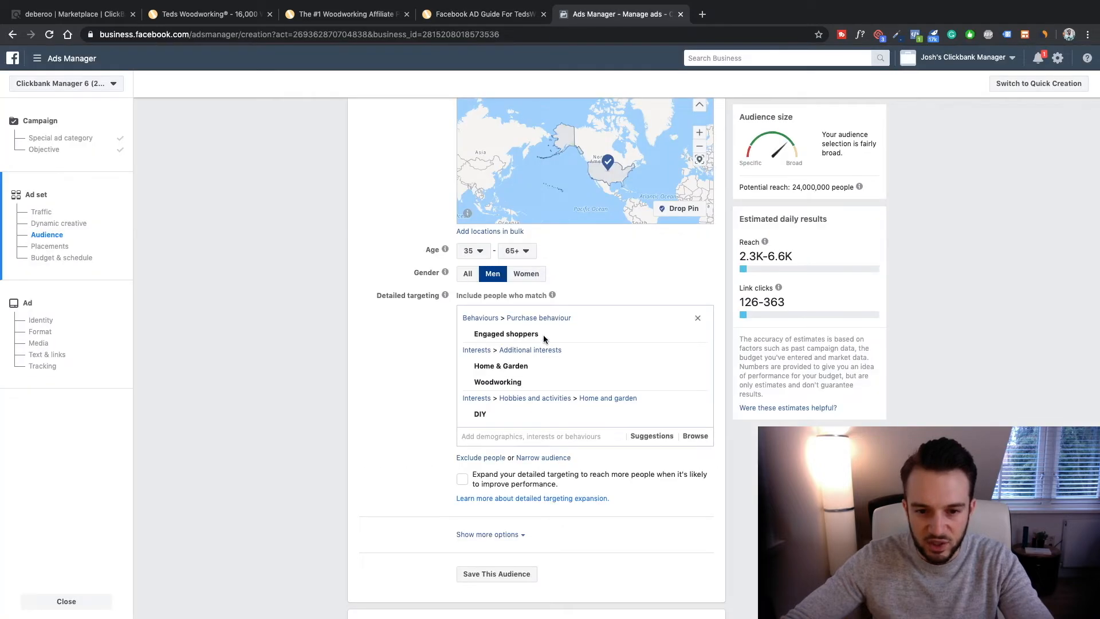
# Remove Engaged shoppers from the interests group and narrow the audience so people must also match the Engaged shoppers behaviour.
pyautogui.click(698, 334)
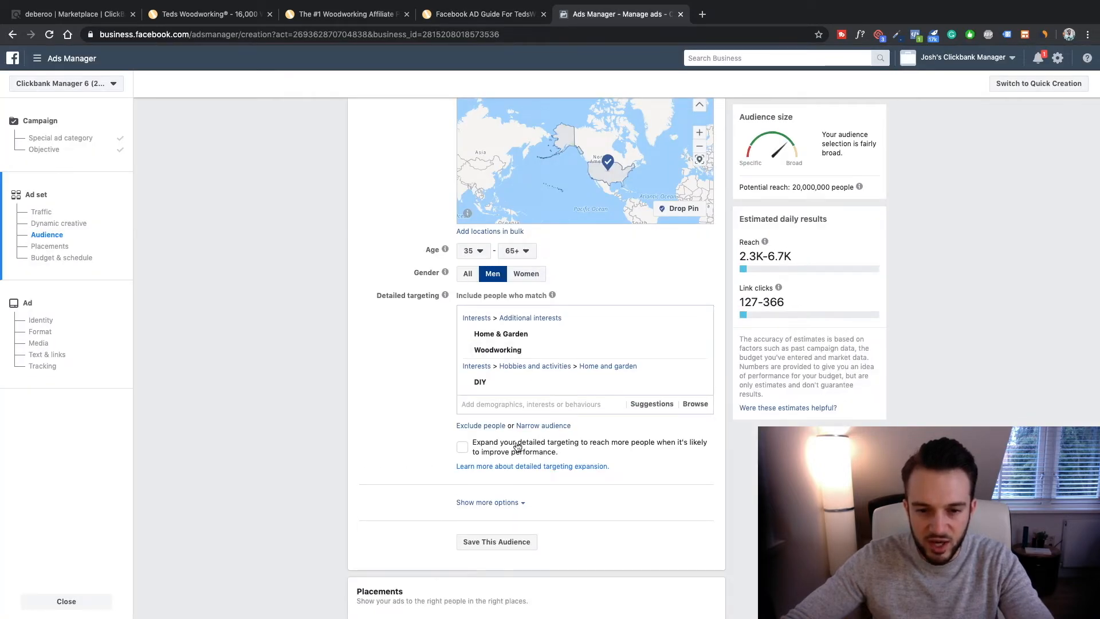
pyautogui.click(555, 425)
pyautogui.click(537, 441)
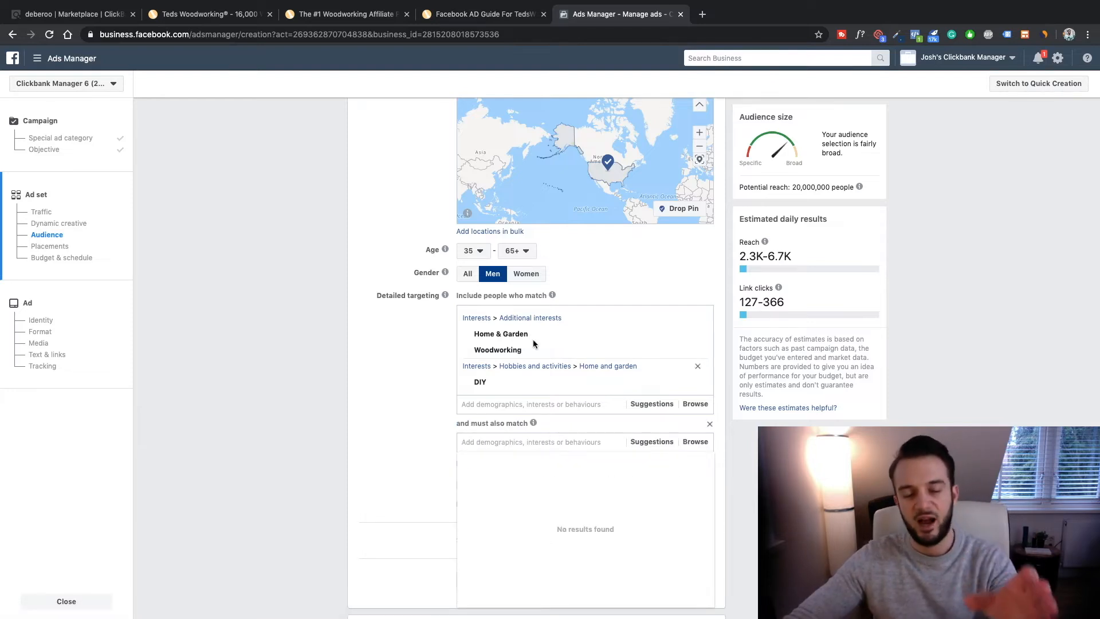
pyautogui.write('engage')
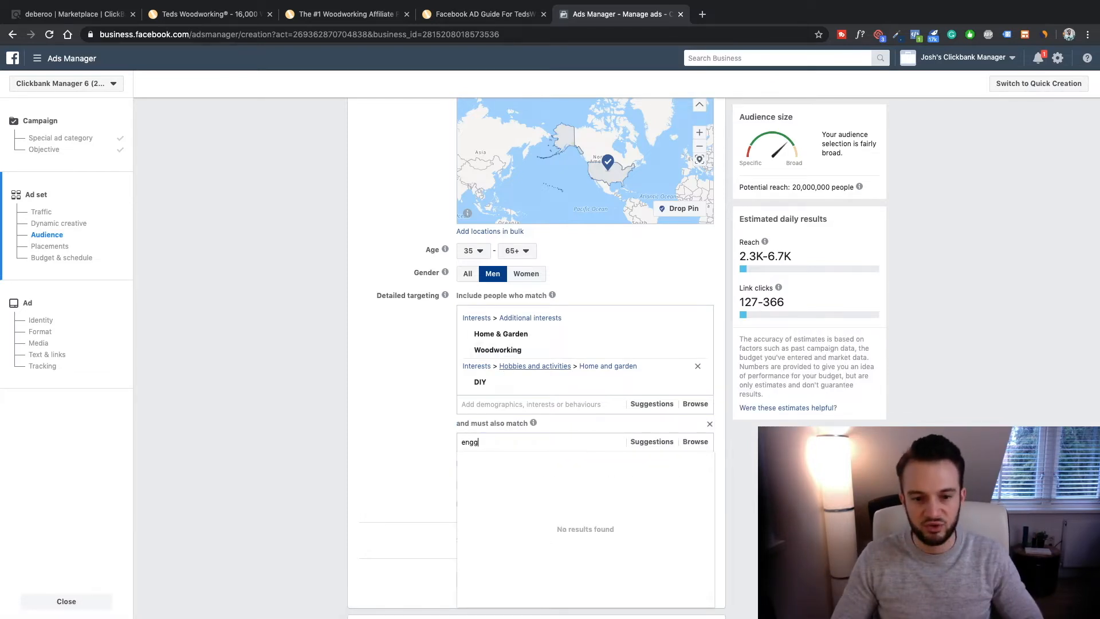
pyautogui.write('d sh')
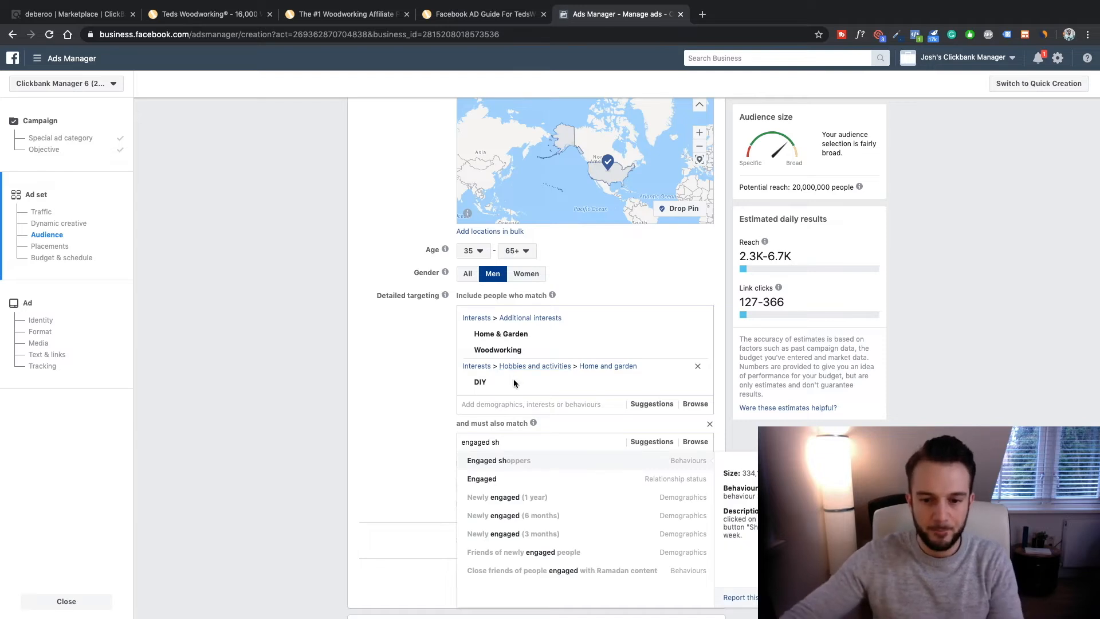
pyautogui.click(509, 460)
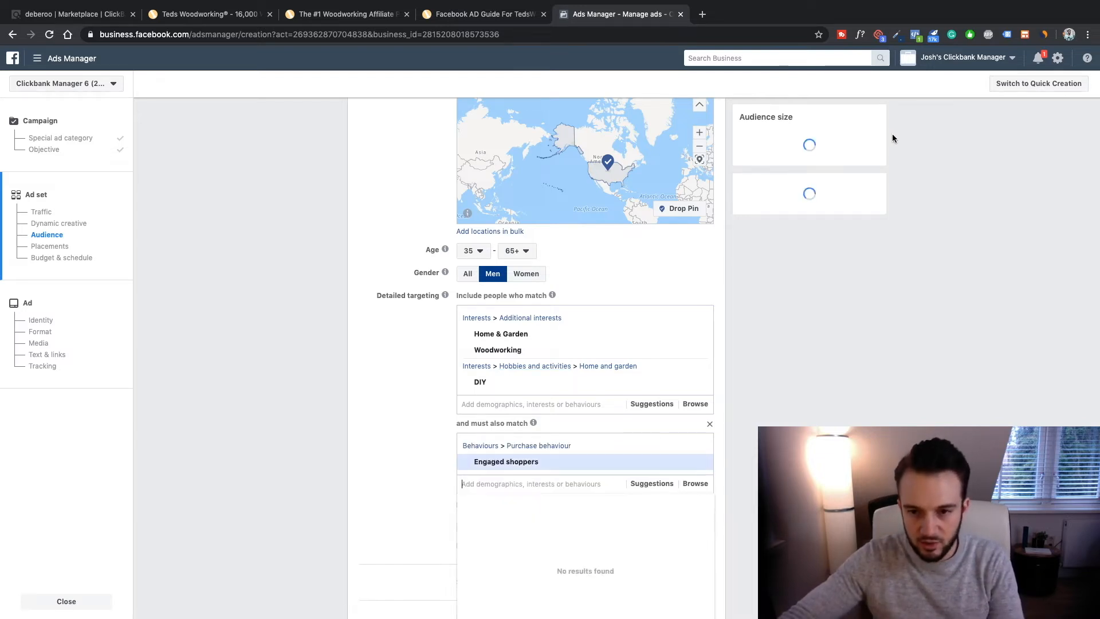
pyautogui.click(907, 198)
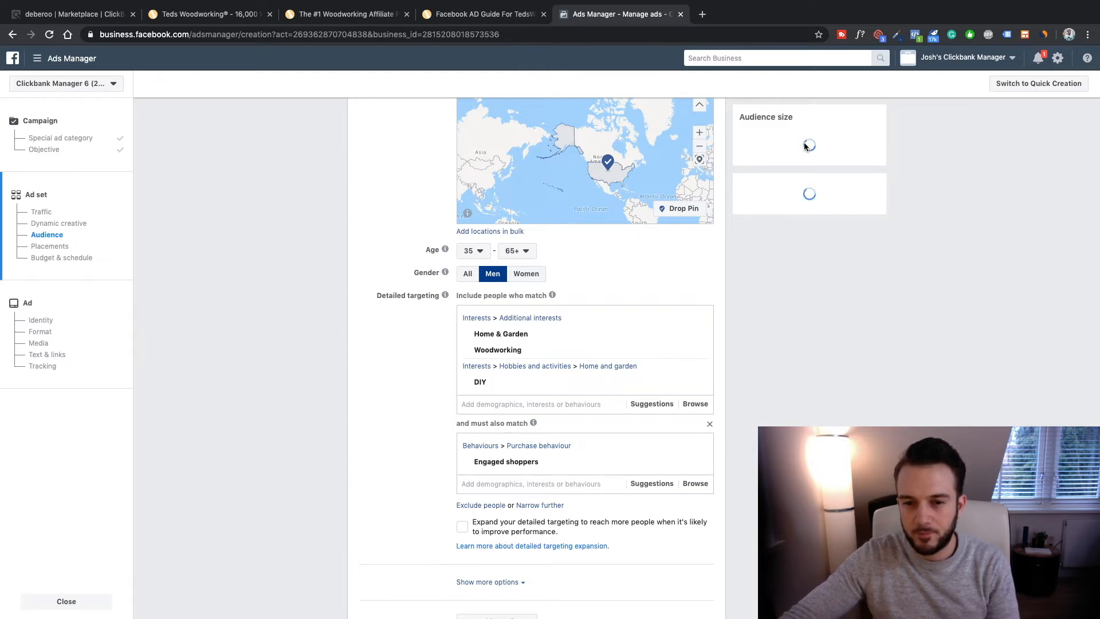
# Switch the ad set to manual placements and limit the devices to Mobile by excluding Desktop.
pyautogui.scroll(-8, 365, 205)
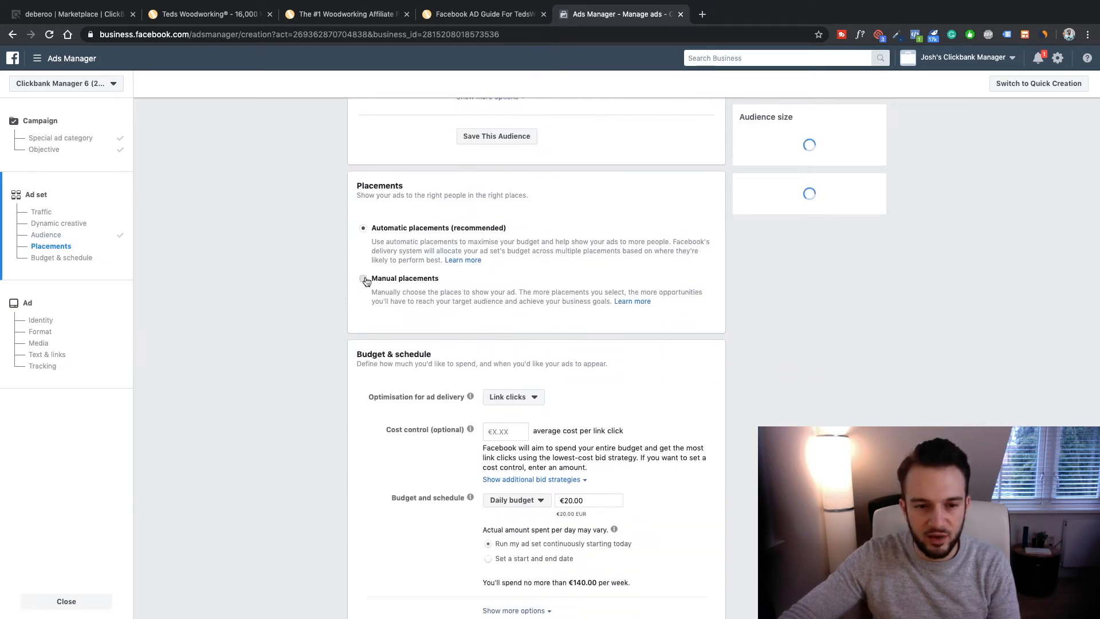
pyautogui.click(363, 278)
pyautogui.click(687, 327)
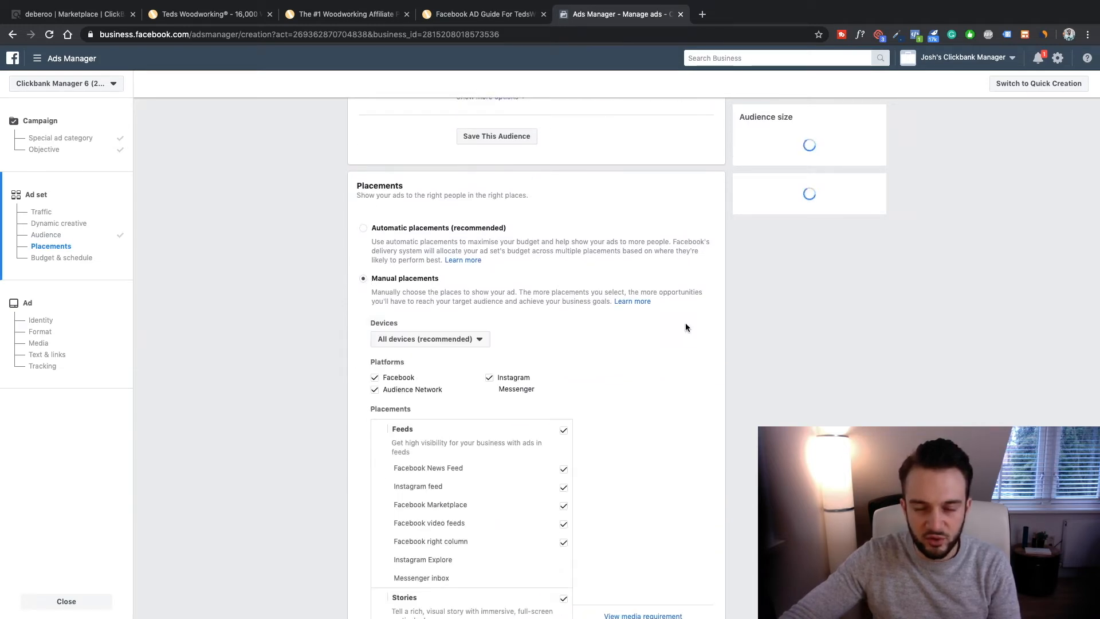
pyautogui.click(413, 338)
pyautogui.click(403, 371)
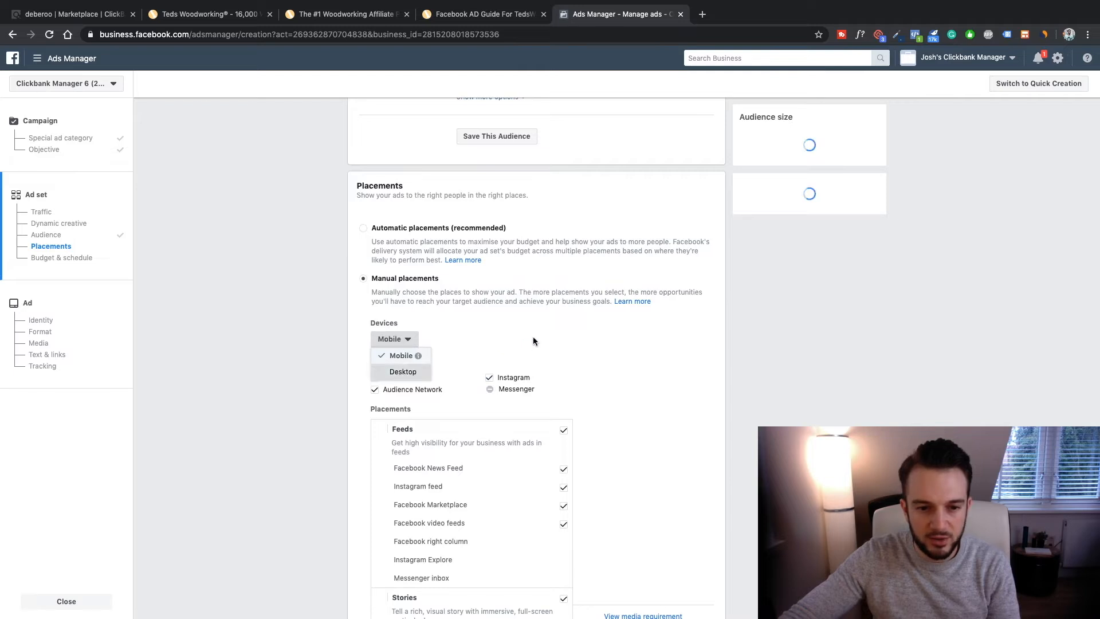
pyautogui.click(530, 342)
# Exclude the Audience Network and Instagram platforms and turn off all remaining placements except Facebook News Feed.
pyautogui.click(375, 390)
pyautogui.click(489, 379)
pyautogui.scroll(-5, 564, 372)
pyautogui.click(564, 354)
pyautogui.click(563, 447)
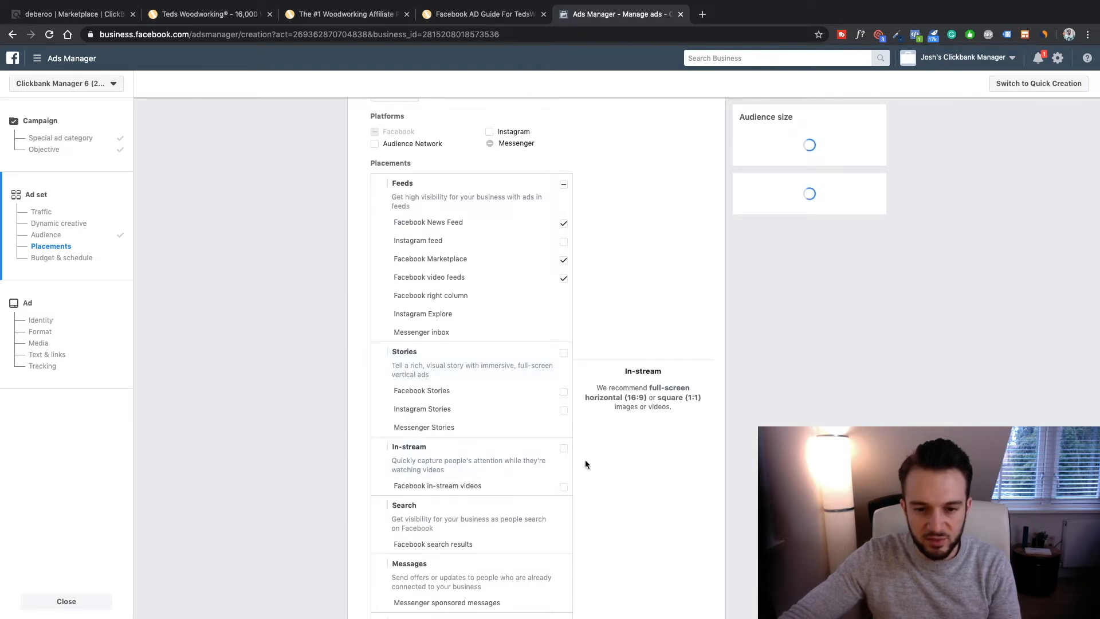
pyautogui.click(564, 278)
pyautogui.click(563, 260)
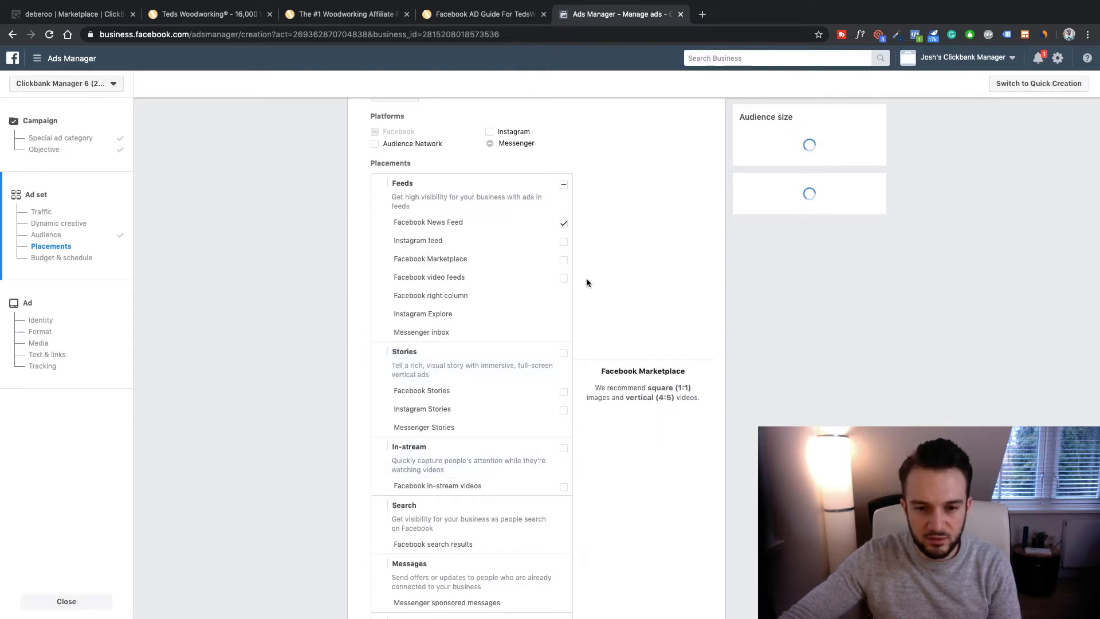
pyautogui.scroll(-7, 581, 283)
pyautogui.click(564, 344)
# Set the optimisation for ad delivery to Landing page views and dismiss the recommendation notice beside the audience estimates.
pyautogui.scroll(-5, 628, 395)
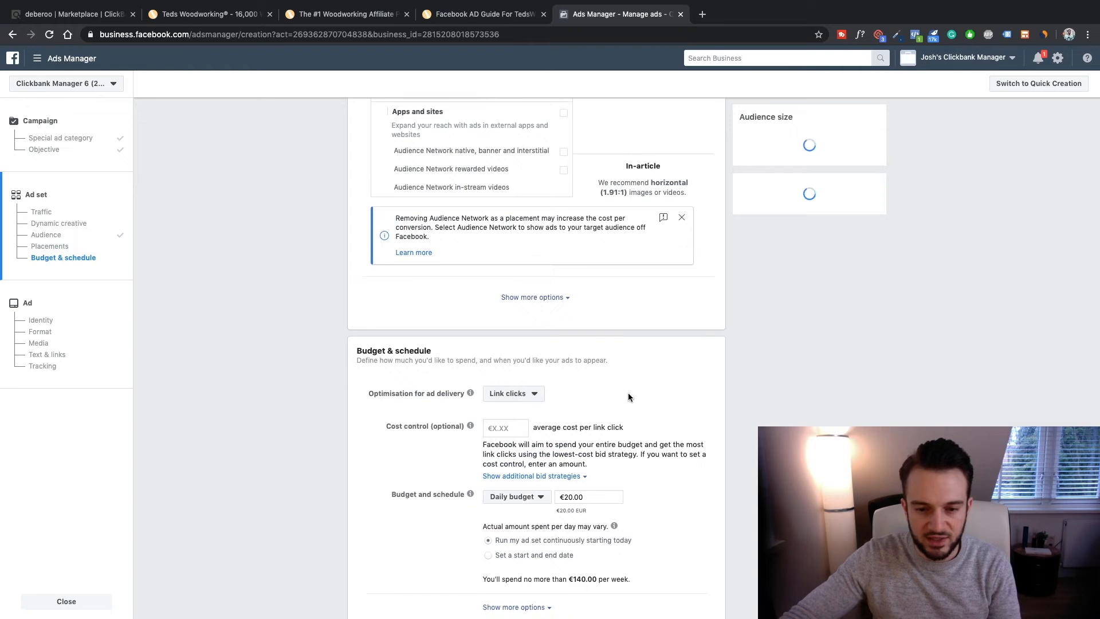
pyautogui.click(532, 388)
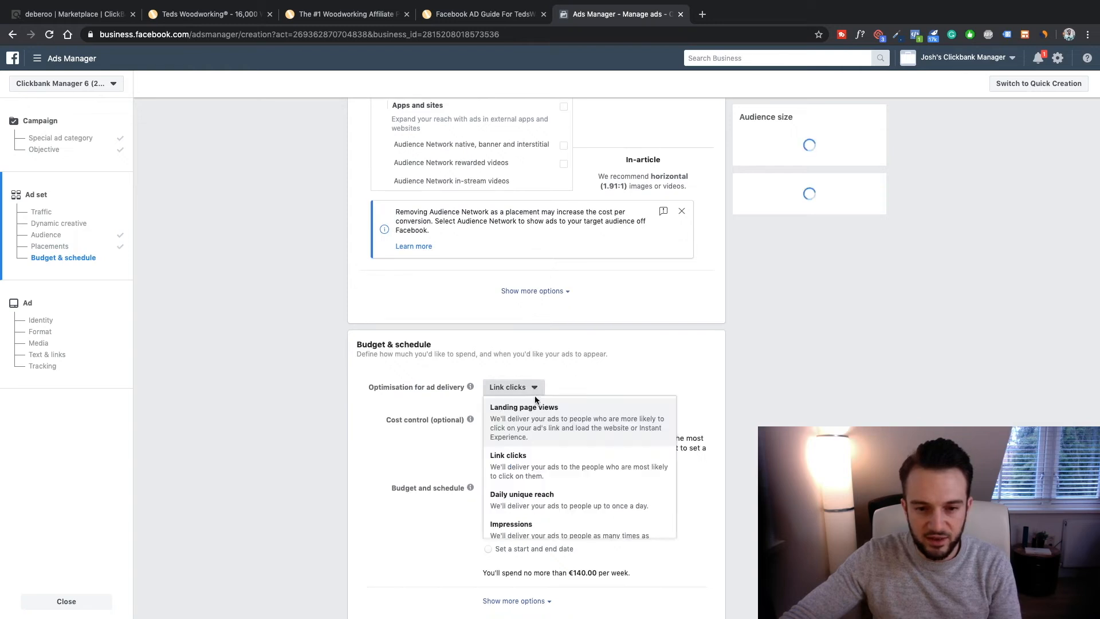
pyautogui.click(533, 427)
pyautogui.scroll(-2, 630, 410)
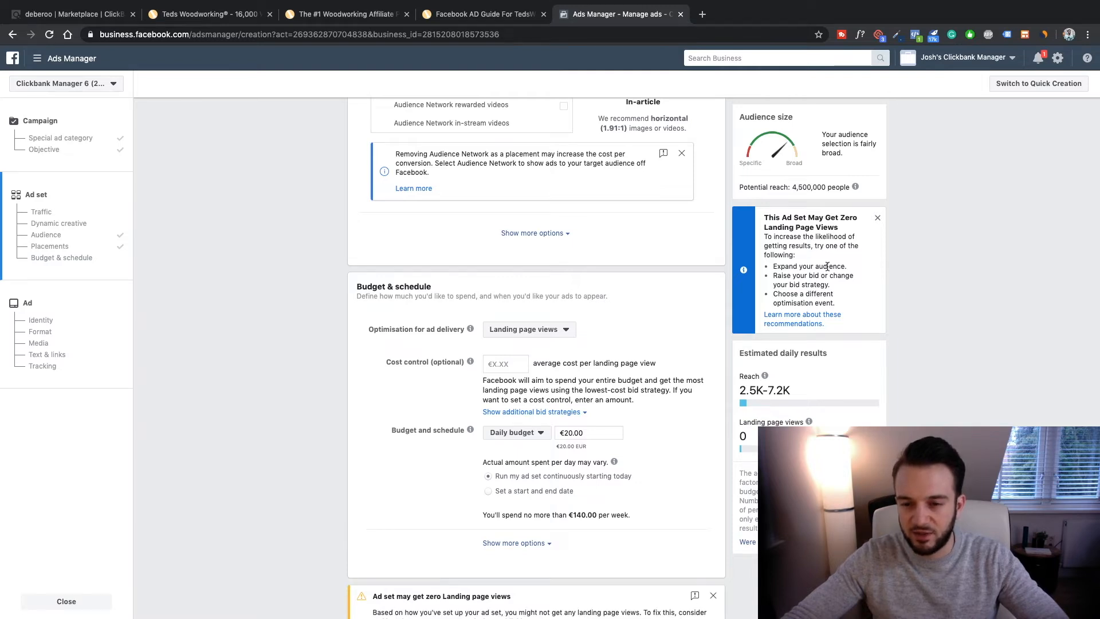
pyautogui.click(874, 218)
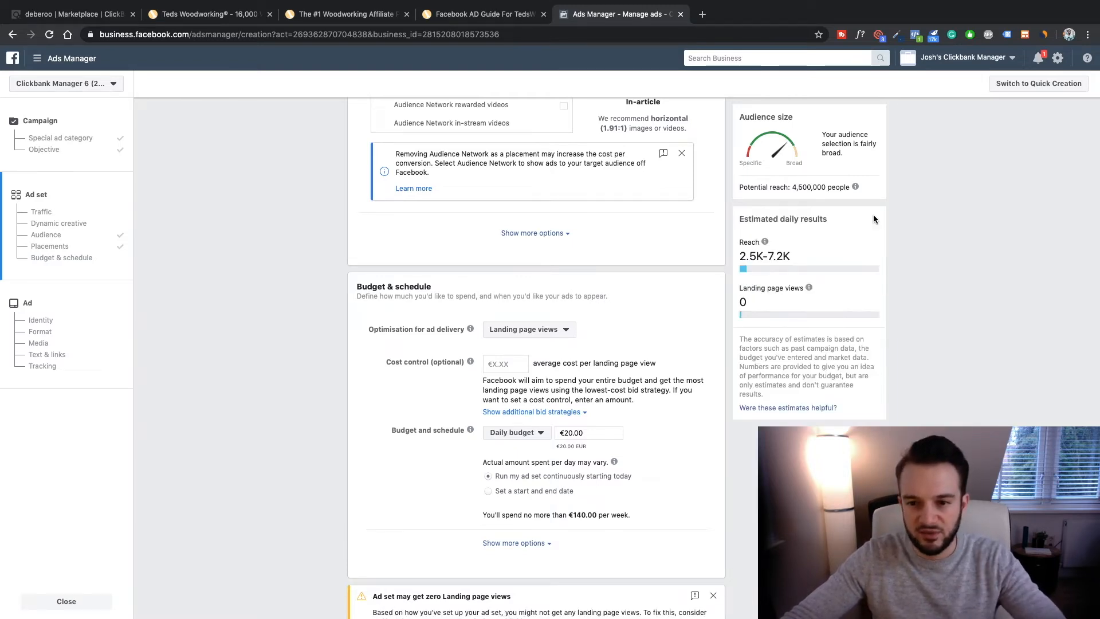
pyautogui.scroll(-2, 622, 312)
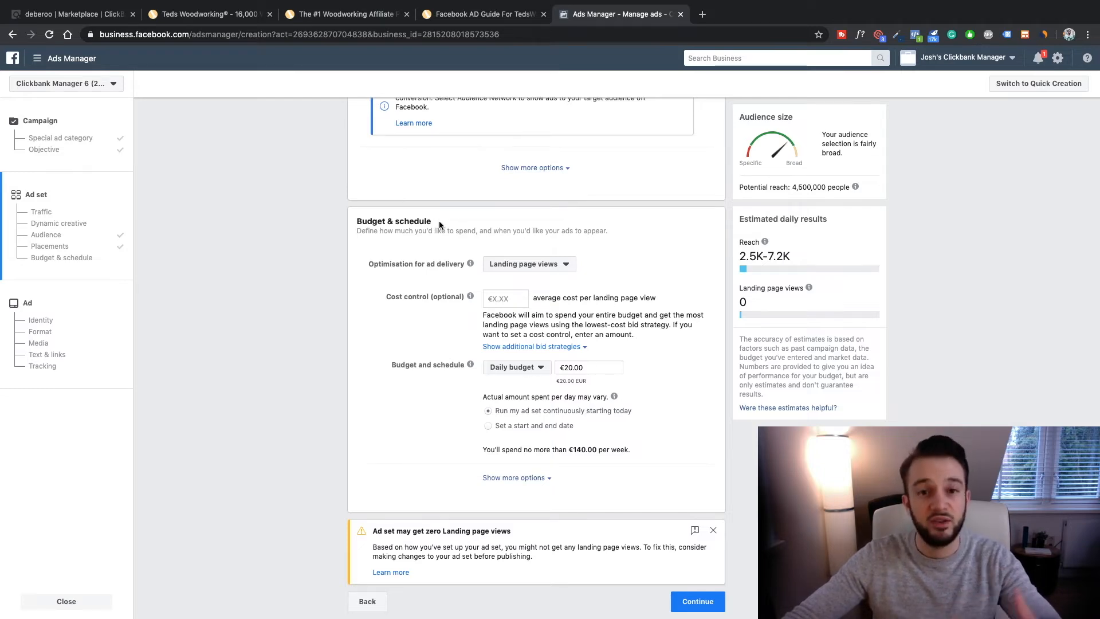
# Check the Tedswoodworking average commission per sale in the ClickBank marketplace and the product price on its sales page.
pyautogui.click(232, 14)
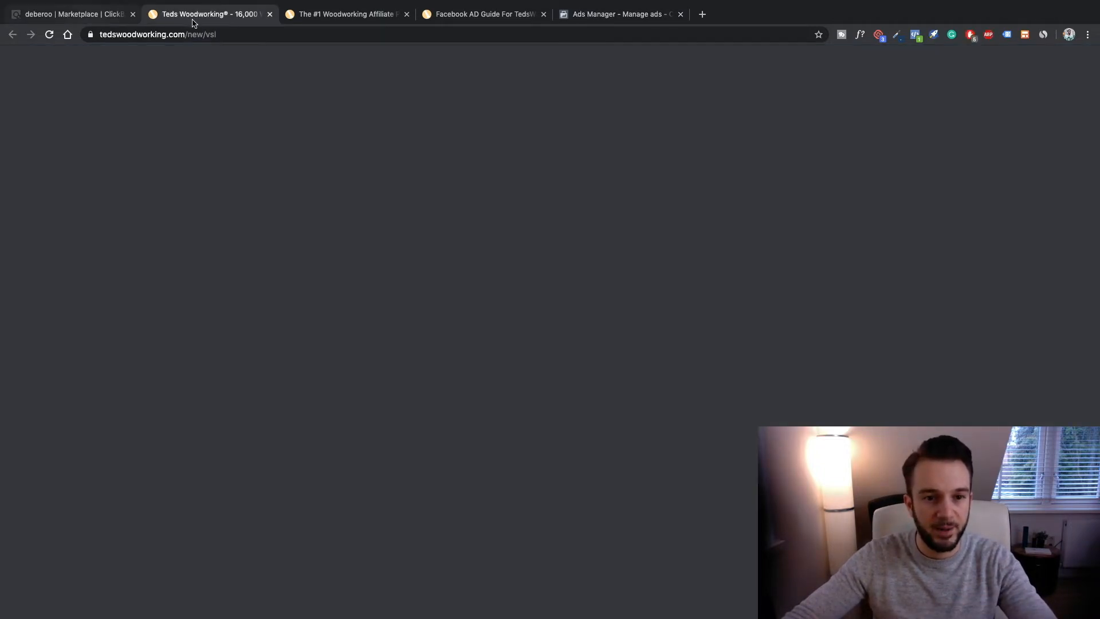
pyautogui.click(106, 17)
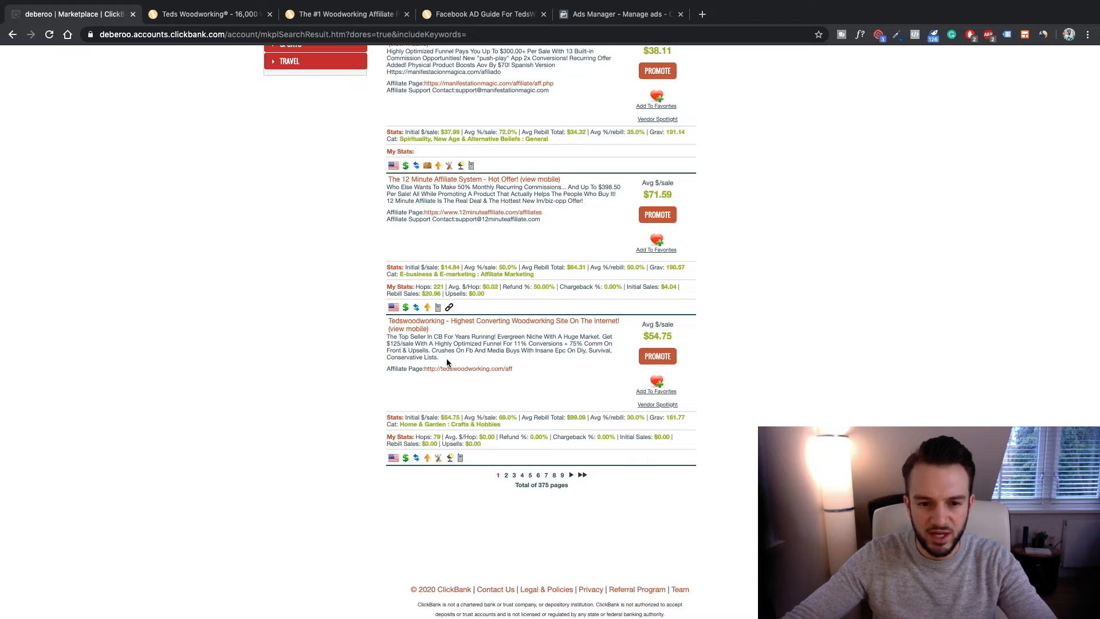
pyautogui.click(558, 382)
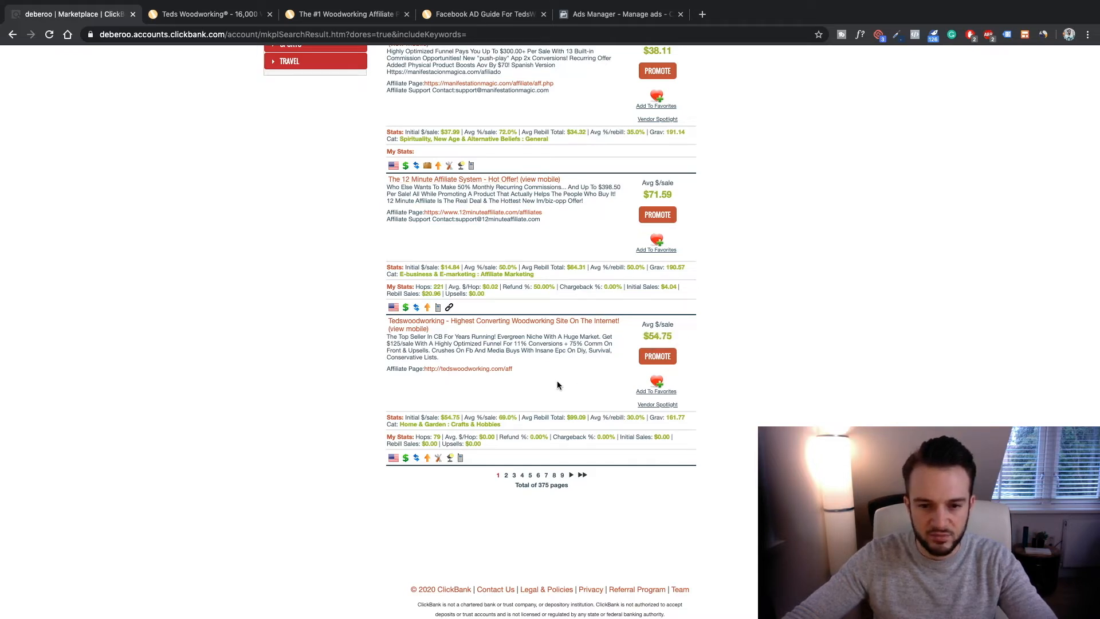
pyautogui.click(203, 17)
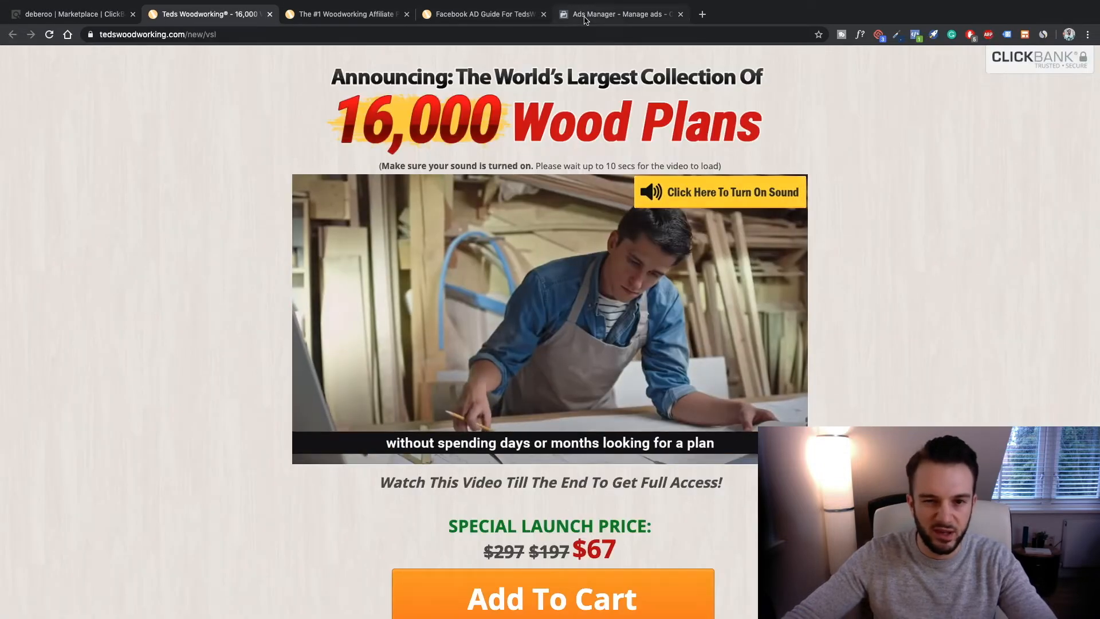
# Return to Ads Manager, accept the €20.00 daily budget with the landing page views warning dismissed, and continue to the ad setup.
pyautogui.click(585, 17)
pyautogui.tripleClick(579, 366)
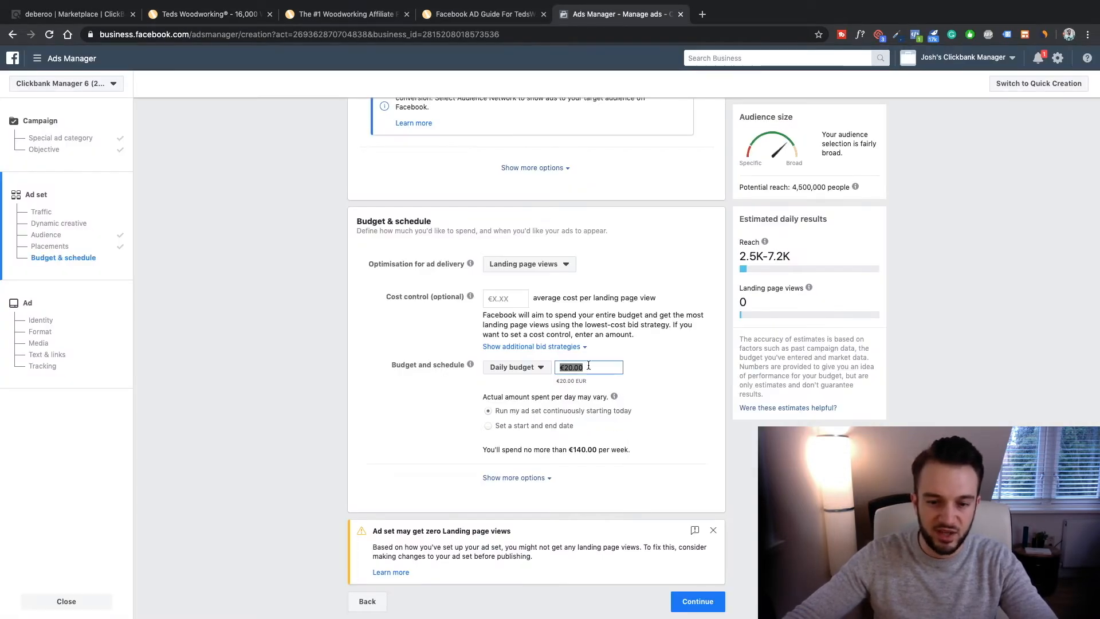
pyautogui.click(687, 374)
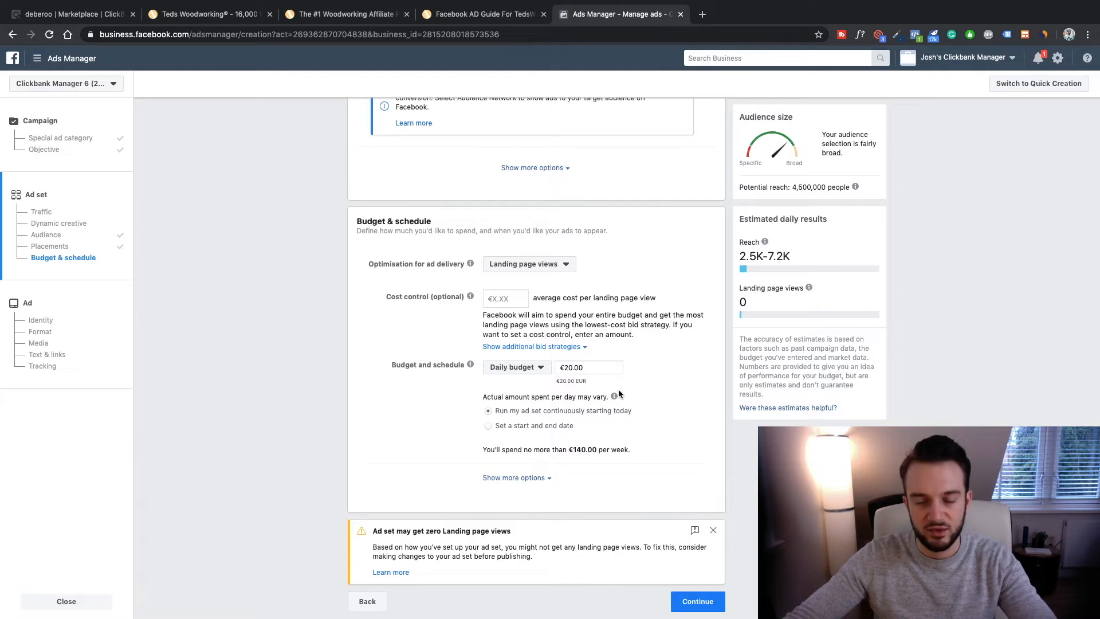
pyautogui.click(712, 532)
pyautogui.click(693, 605)
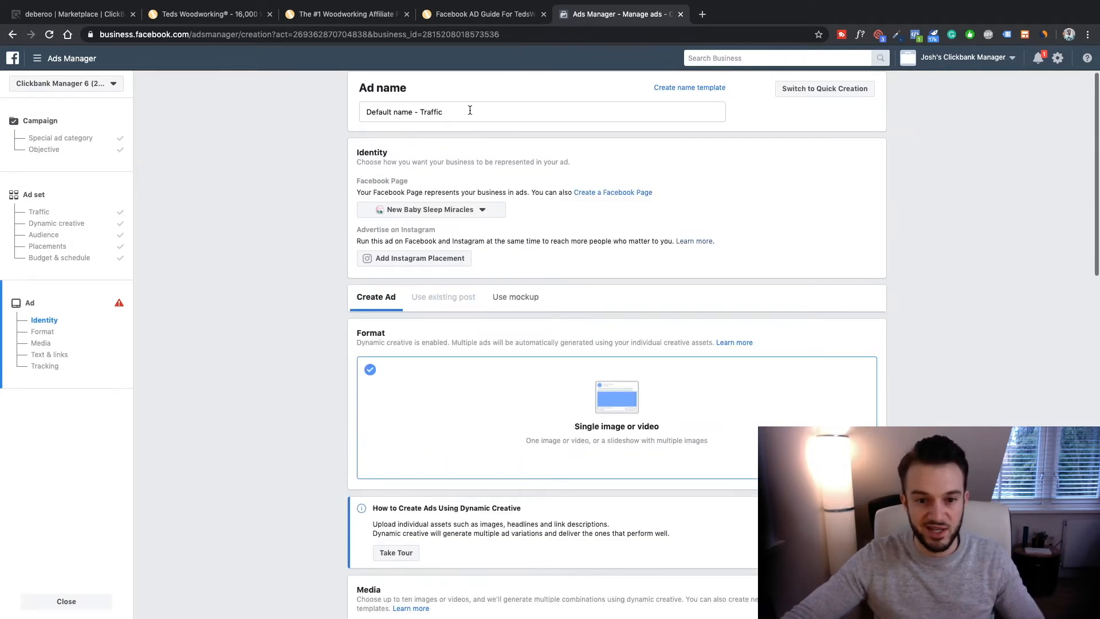
# Replace the default ad name with US_35_65_M.
pyautogui.moveTo(470, 110); pyautogui.dragTo(321, 100)
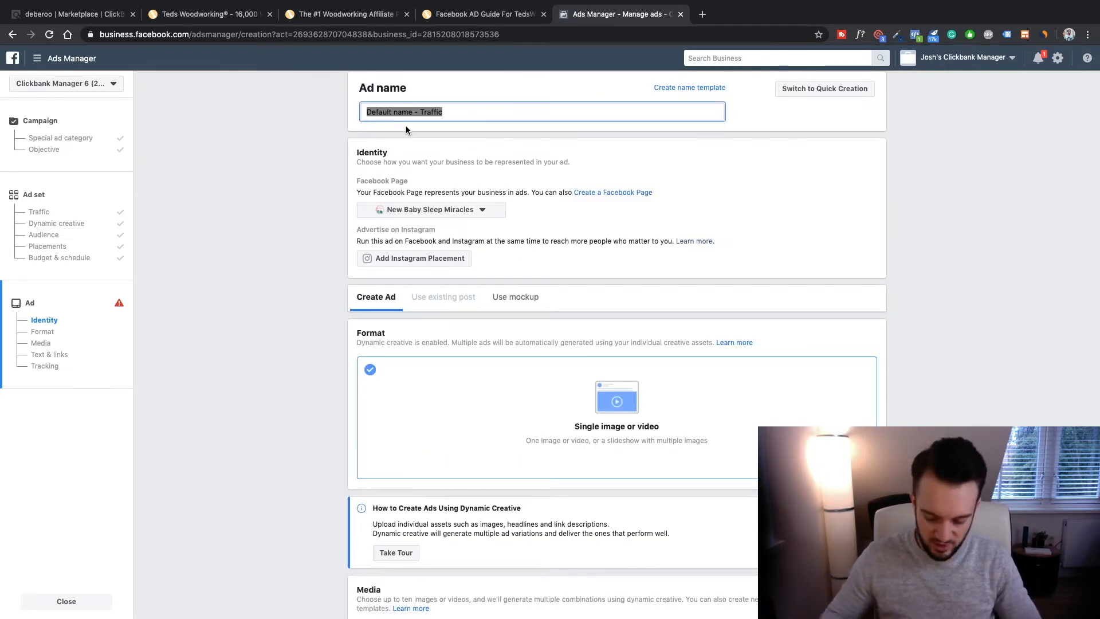
pyautogui.write('US_')
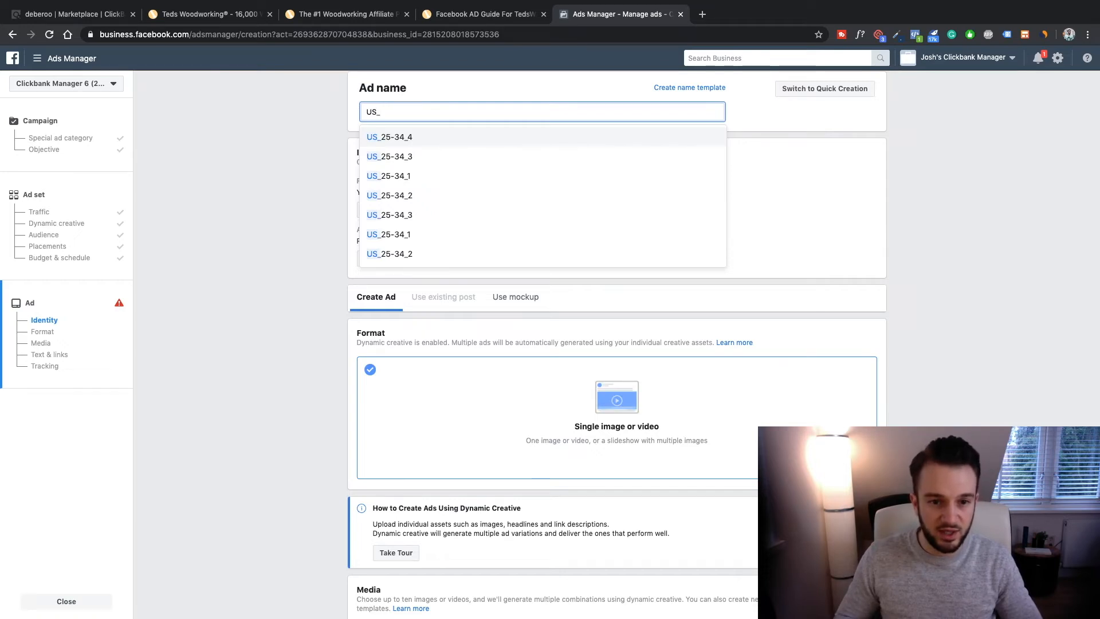
pyautogui.write('2')
pyautogui.press('BackSpace')
pyautogui.write('35_')
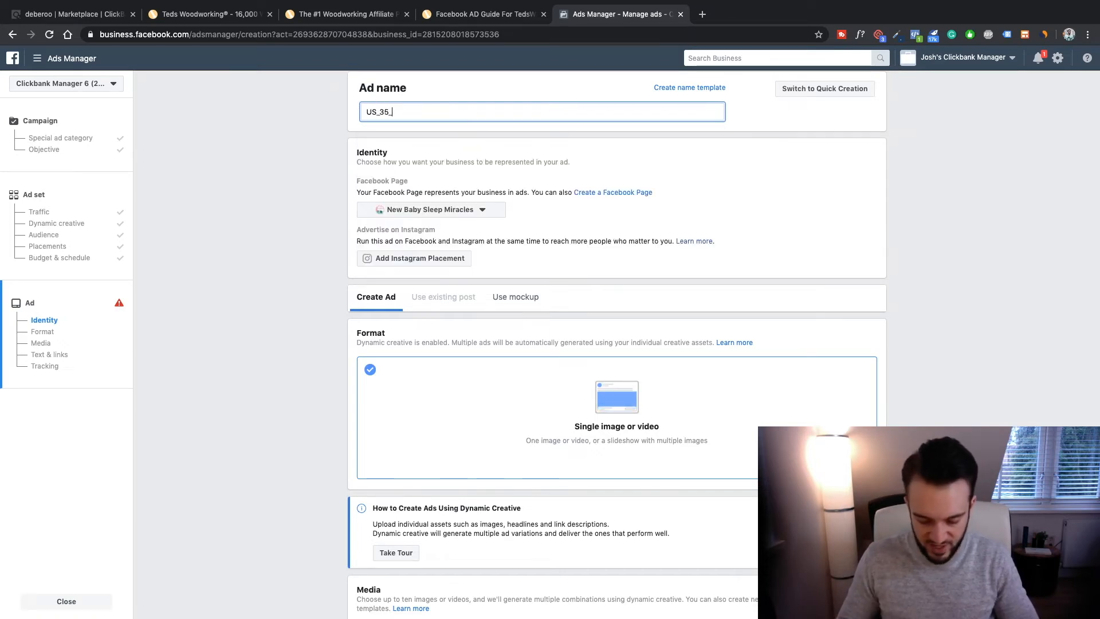
pyautogui.write('65_M_')
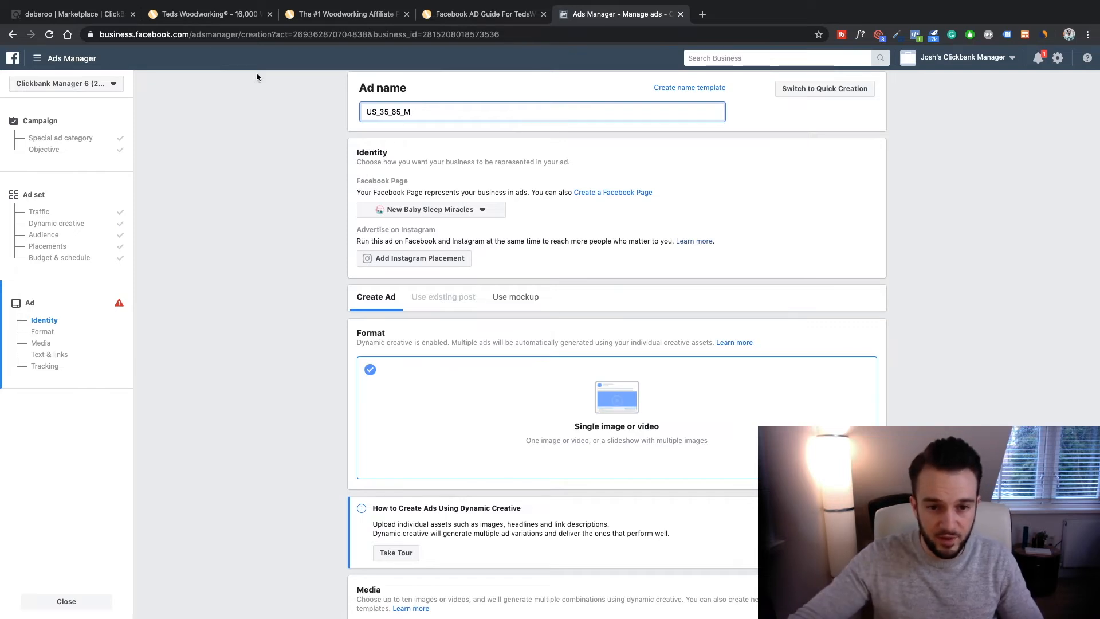
# Choose The Woodworking DIY as the Facebook Page representing the business in the ad.
pyautogui.click(464, 211)
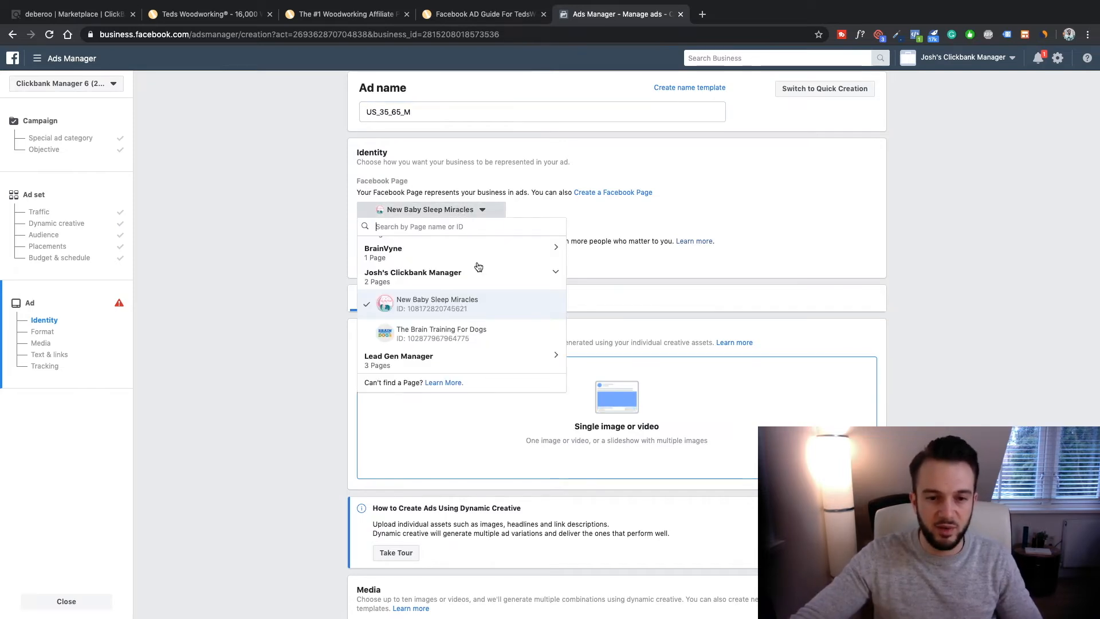
pyautogui.scroll(5, 479, 267)
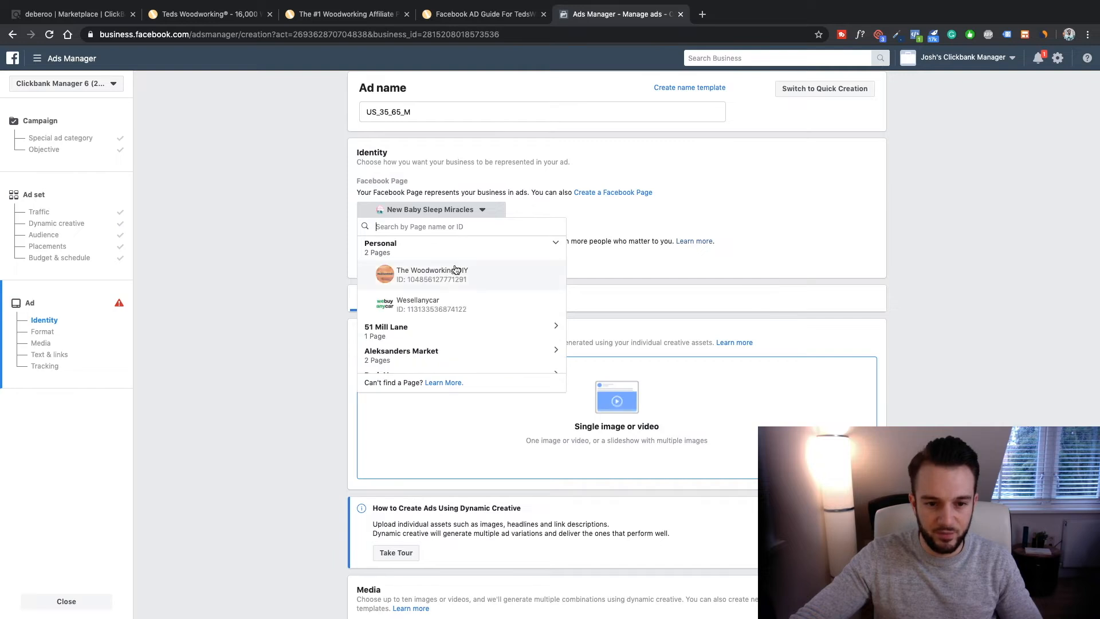
pyautogui.click(447, 278)
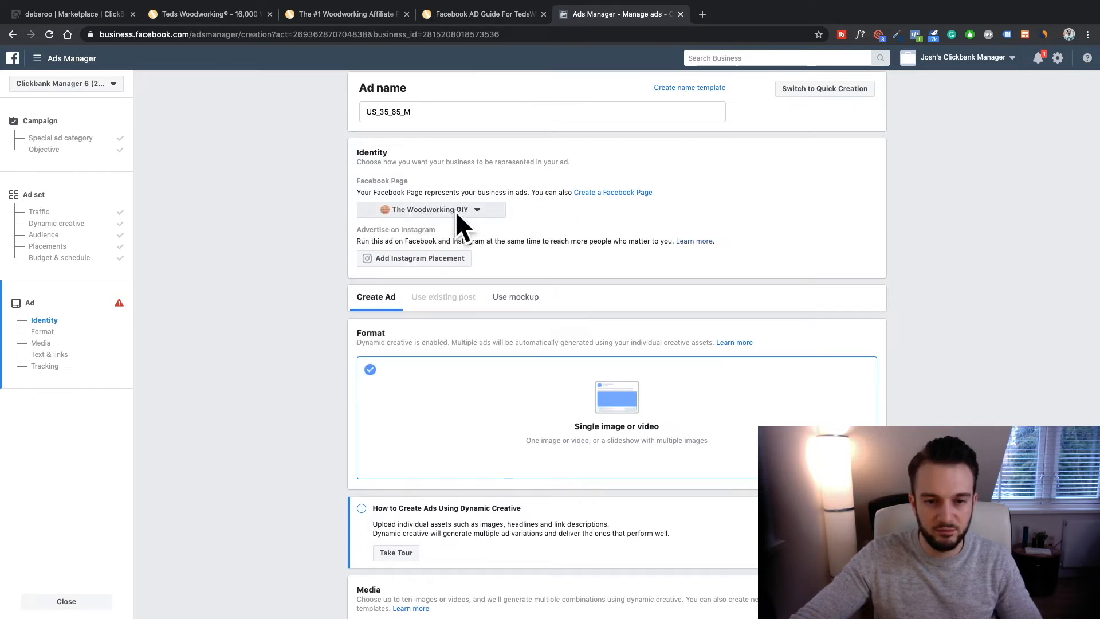
# Examine the ad's dynamic creative, media, and text and links sections.
pyautogui.scroll(-4, 304, 223)
pyautogui.scroll(-4, 304, 223)
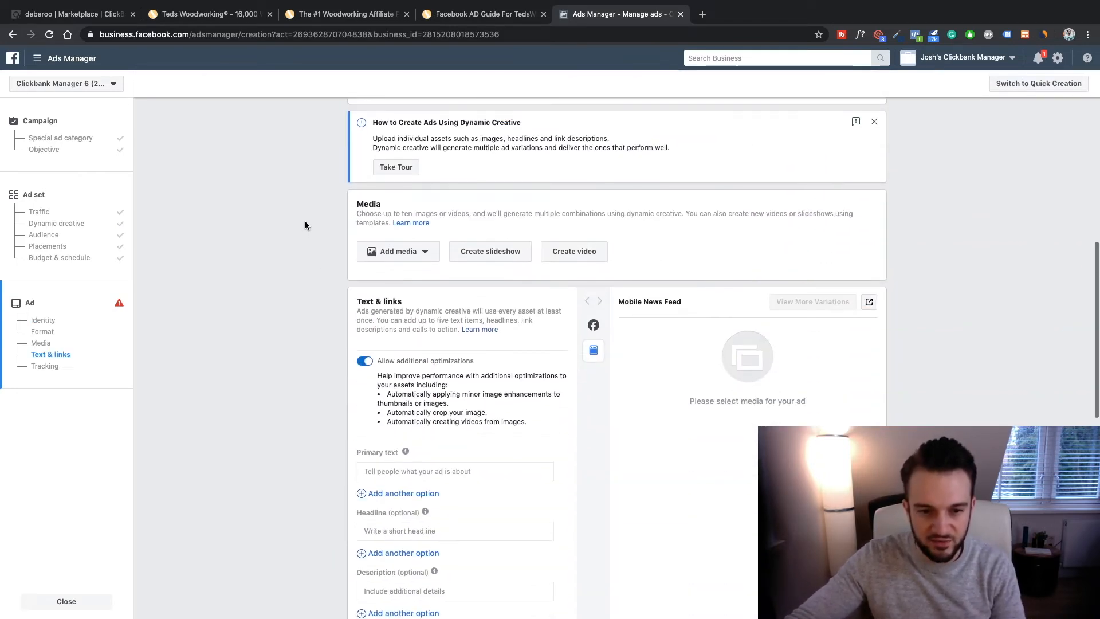
pyautogui.scroll(-3, 428, 320)
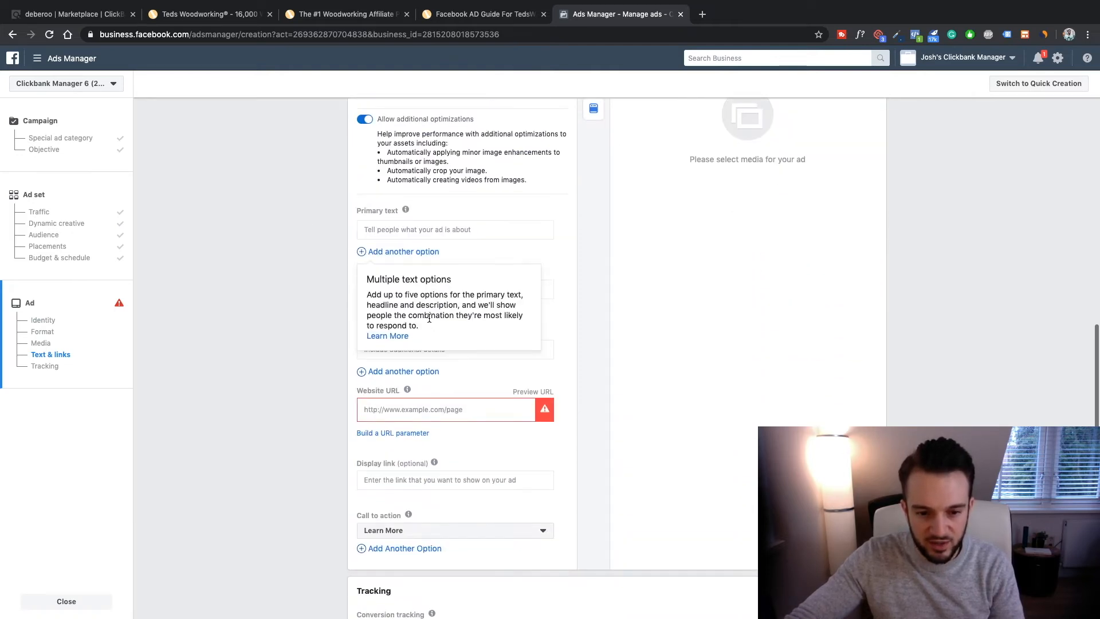
pyautogui.scroll(2, 249, 290)
pyautogui.scroll(4, 248, 290)
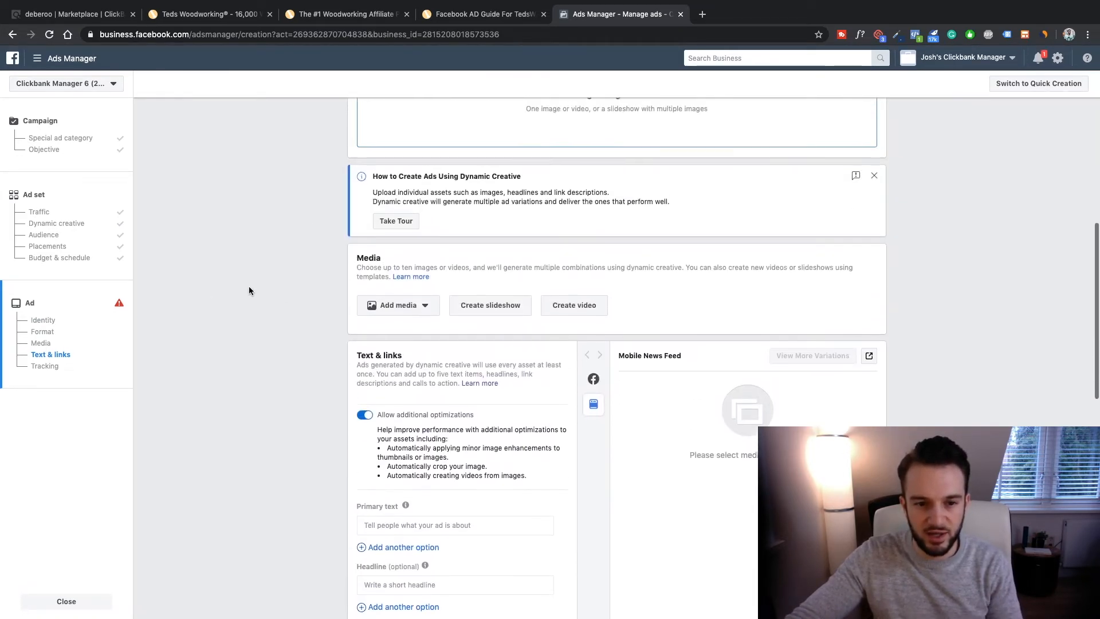
pyautogui.scroll(-2, 255, 287)
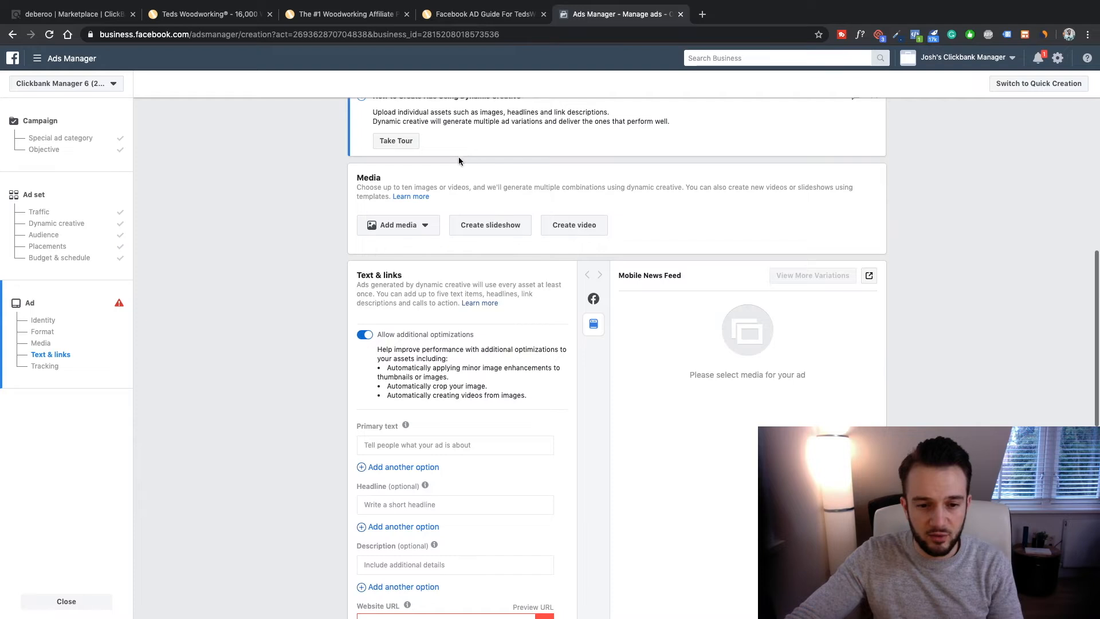
pyautogui.scroll(1, 525, 170)
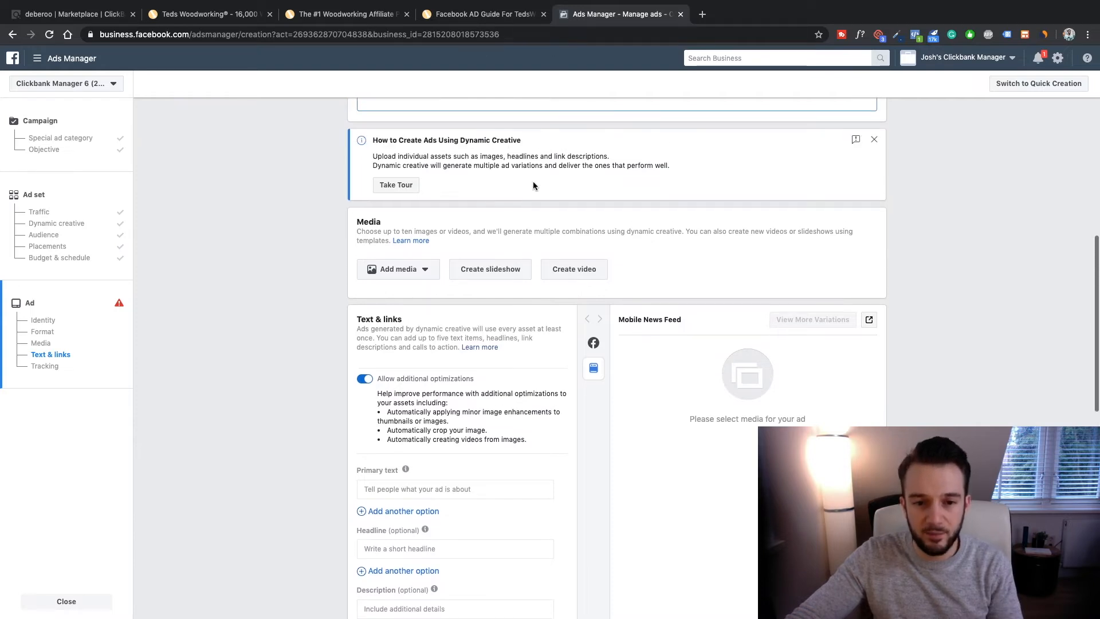
# Add six 1080 × 1080 woodworking images from the account images as the ad's media, leaving out the 480 × 480 one.
pyautogui.click(426, 270)
pyautogui.click(395, 293)
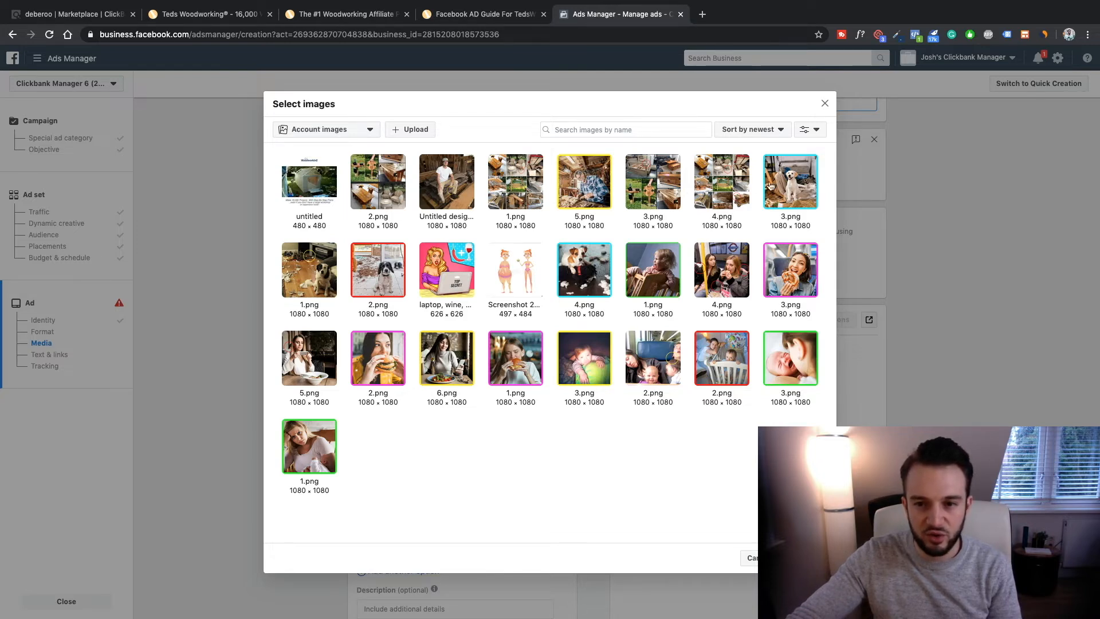
pyautogui.click(300, 189)
pyautogui.click(378, 189)
pyautogui.click(438, 189)
pyautogui.click(523, 192)
pyautogui.click(589, 193)
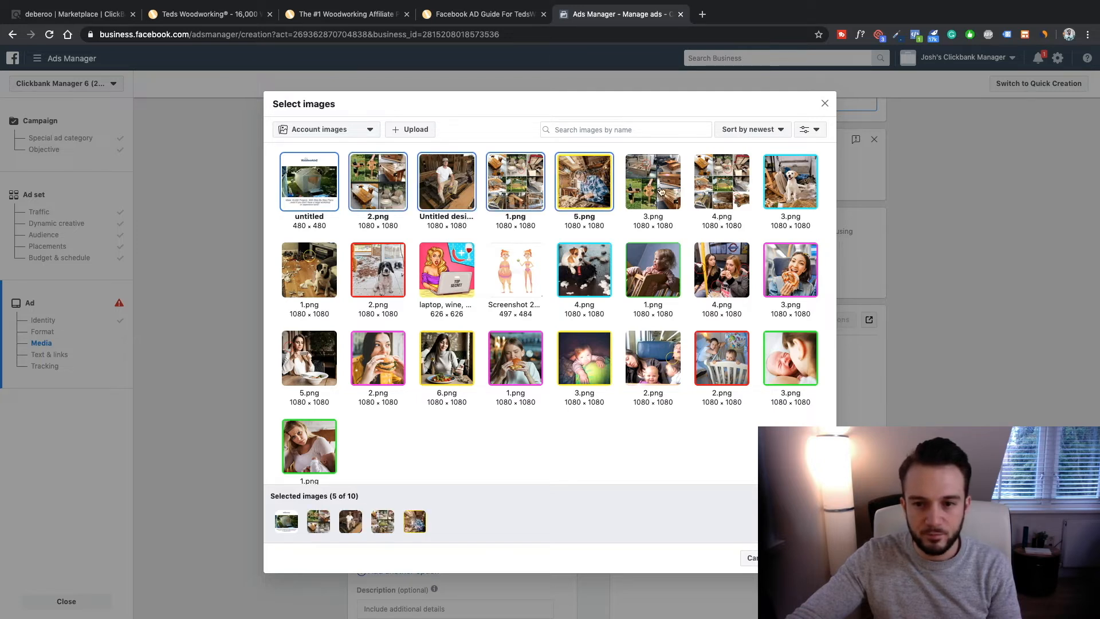
pyautogui.click(638, 192)
pyautogui.click(306, 195)
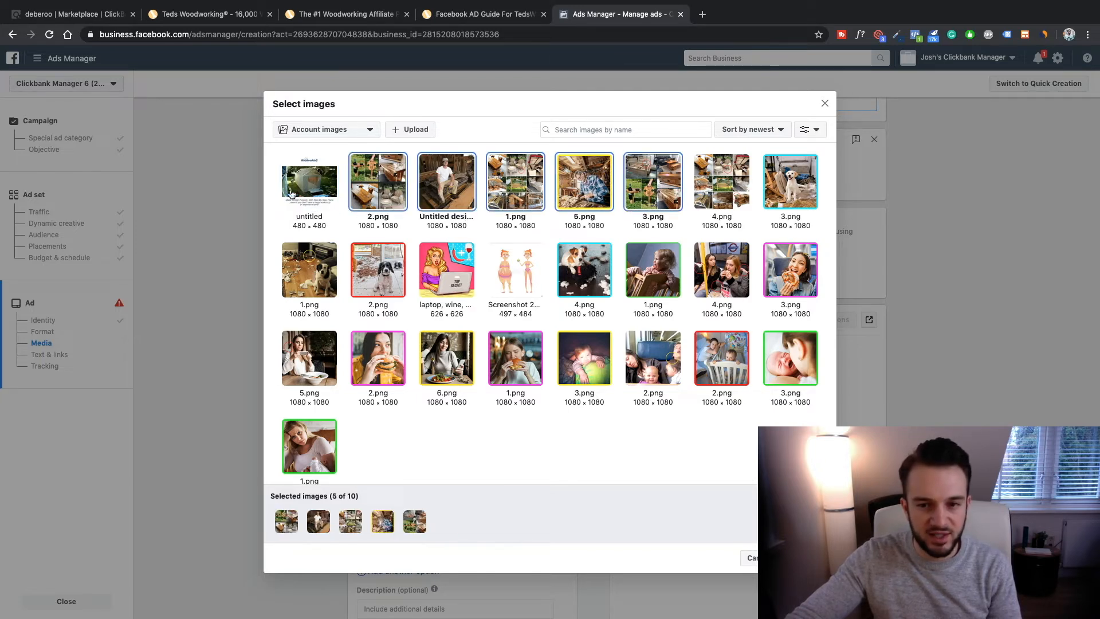
pyautogui.click(697, 179)
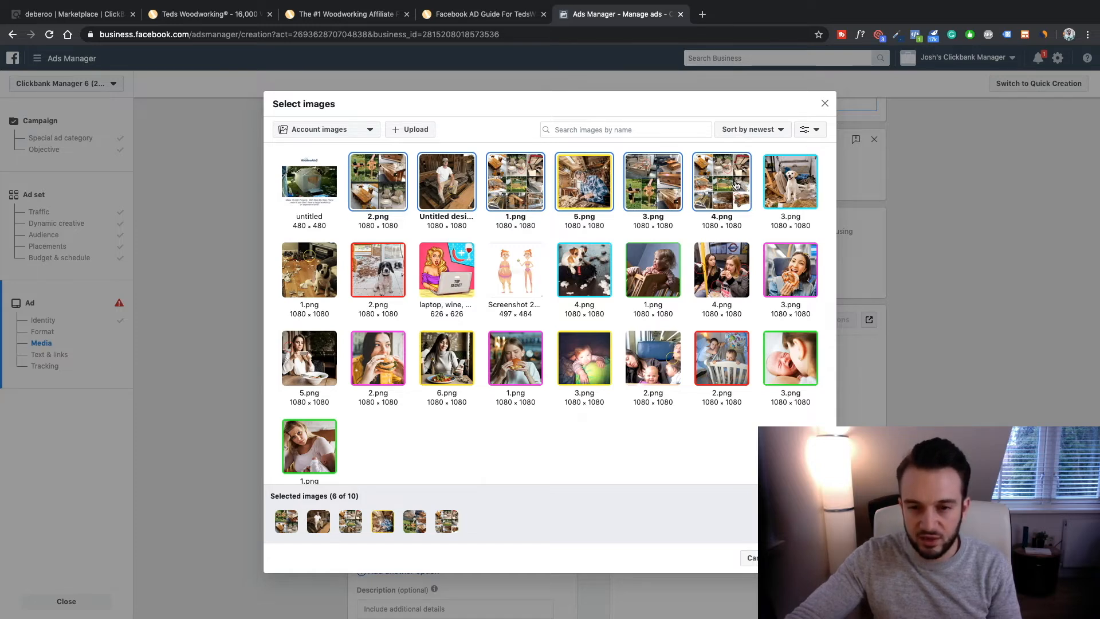
pyautogui.click(807, 558)
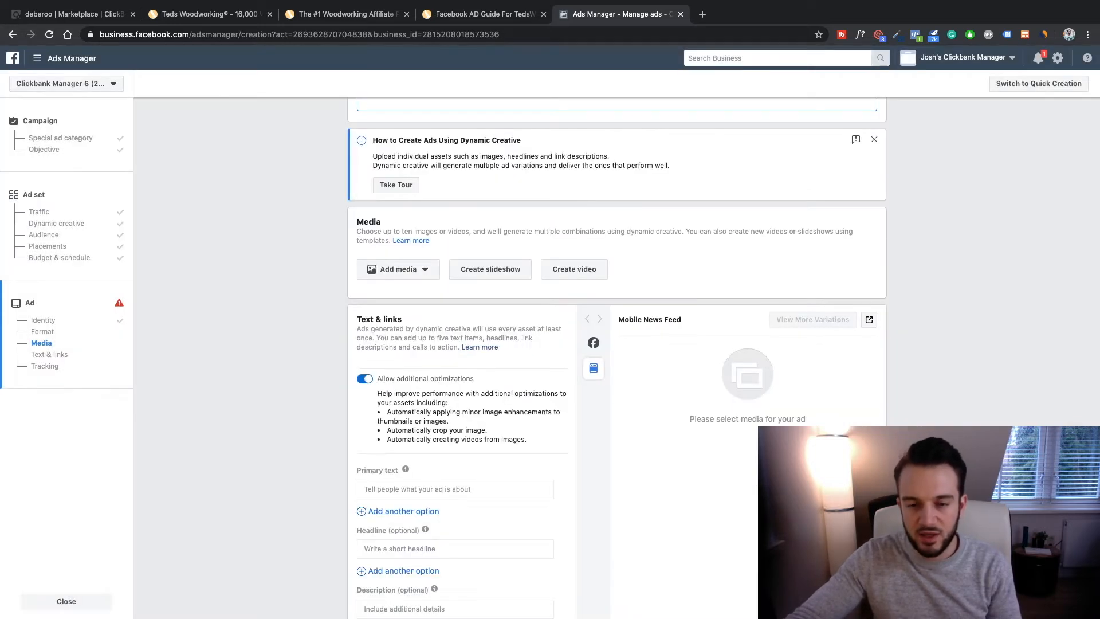
# Examine the ad's selected images and the primary text, headline, description and website URL fields under Text & links.
pyautogui.scroll(-1, 328, 449)
pyautogui.scroll(-3, 327, 448)
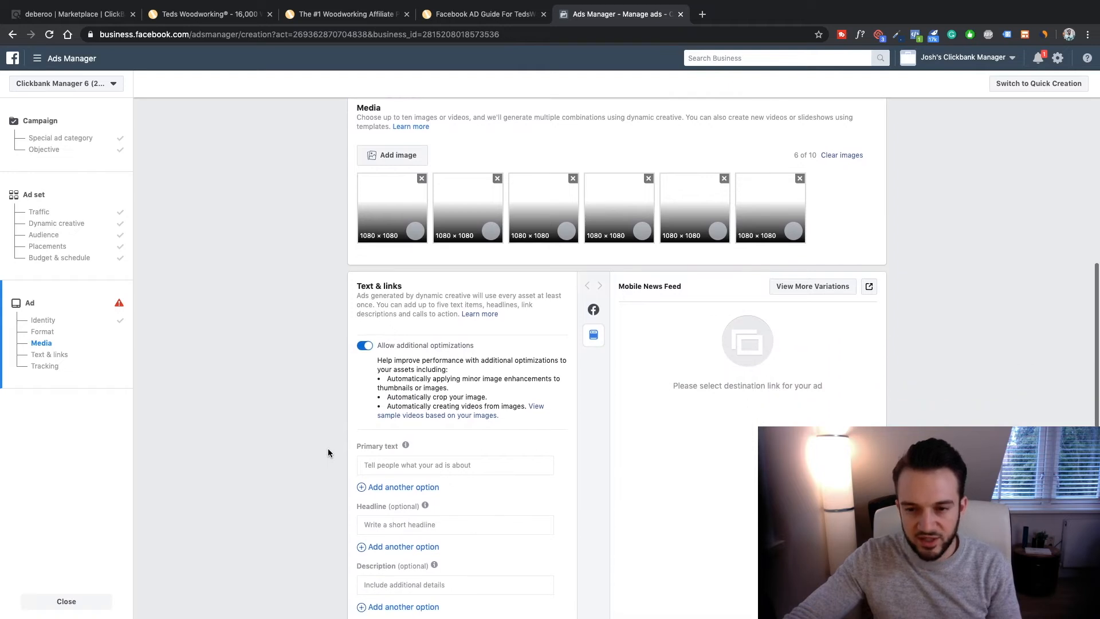
pyautogui.scroll(3, 328, 448)
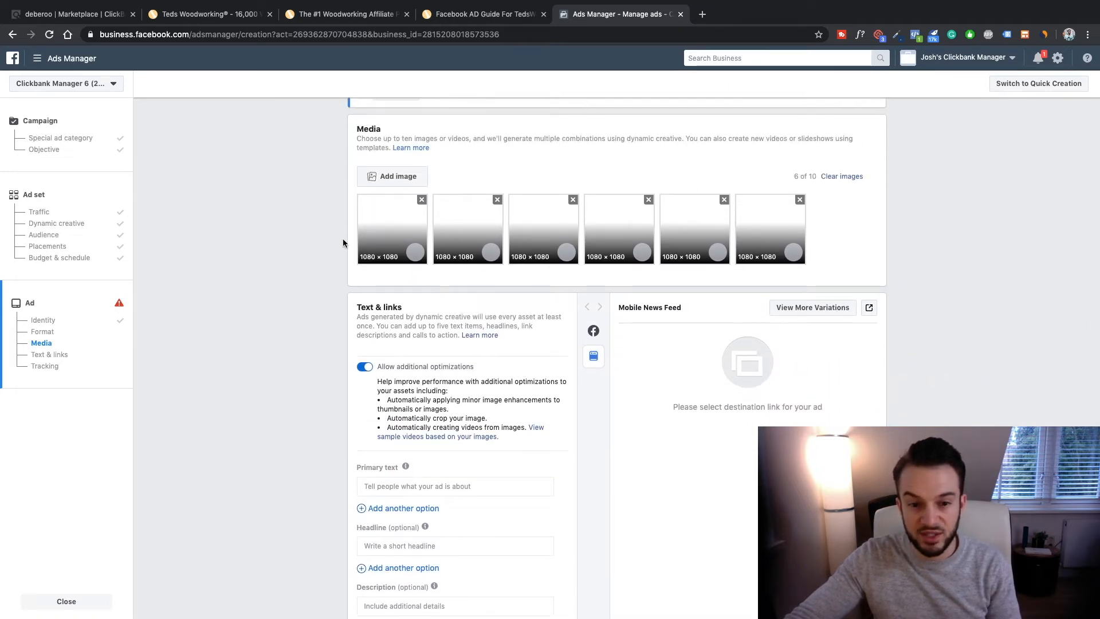
pyautogui.scroll(-3, 343, 246)
pyautogui.click(373, 367)
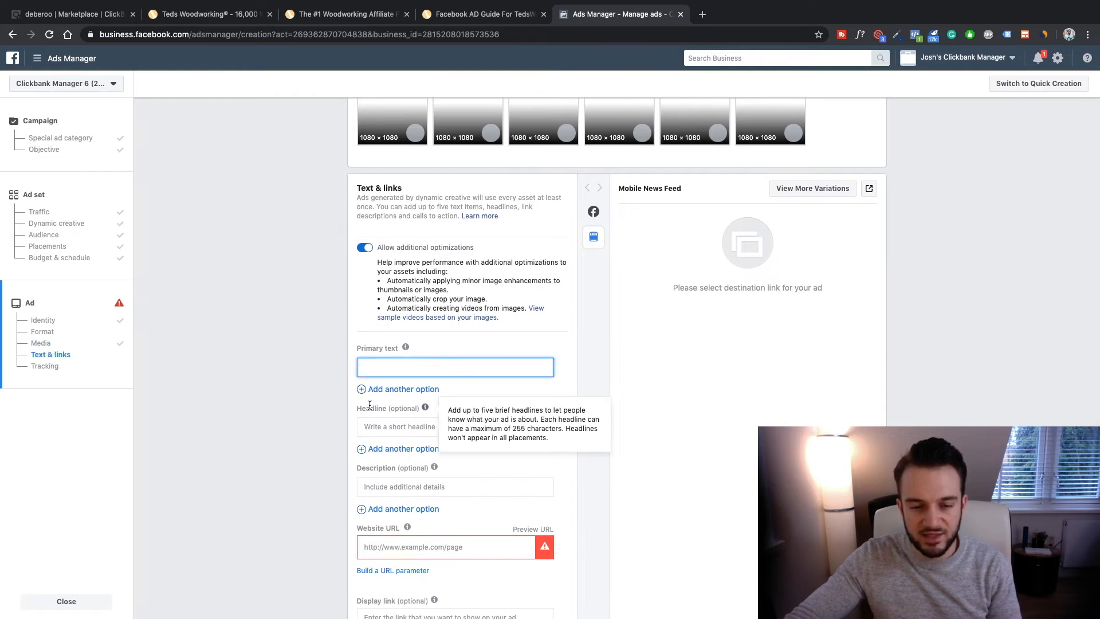
pyautogui.scroll(-1, 338, 429)
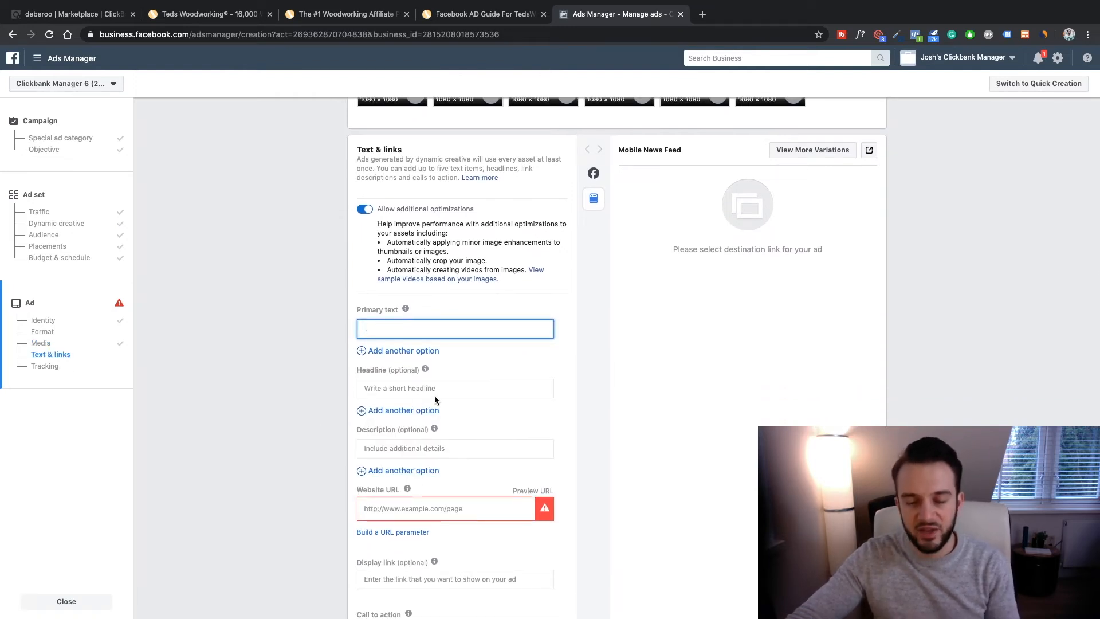
pyautogui.scroll(2, 444, 353)
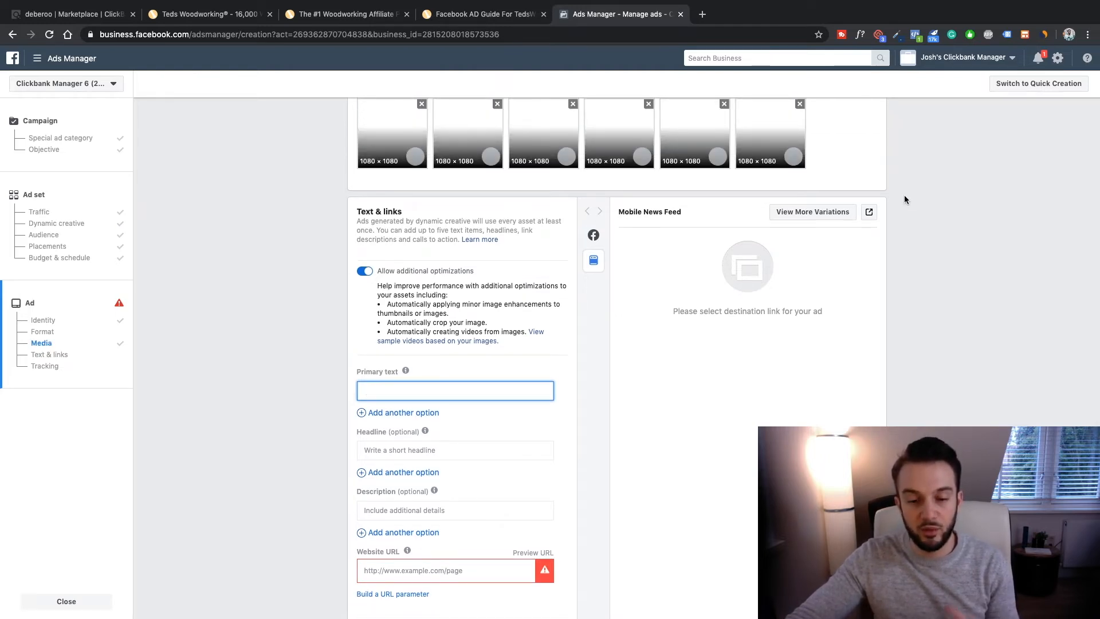
pyautogui.scroll(1, 889, 204)
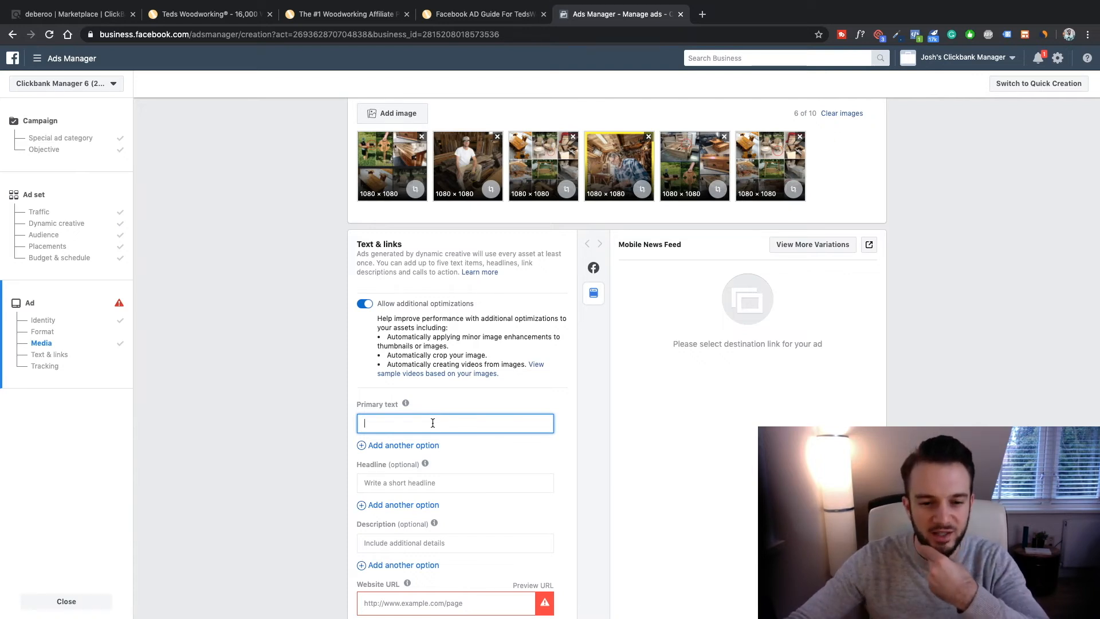
pyautogui.scroll(-2, 433, 412)
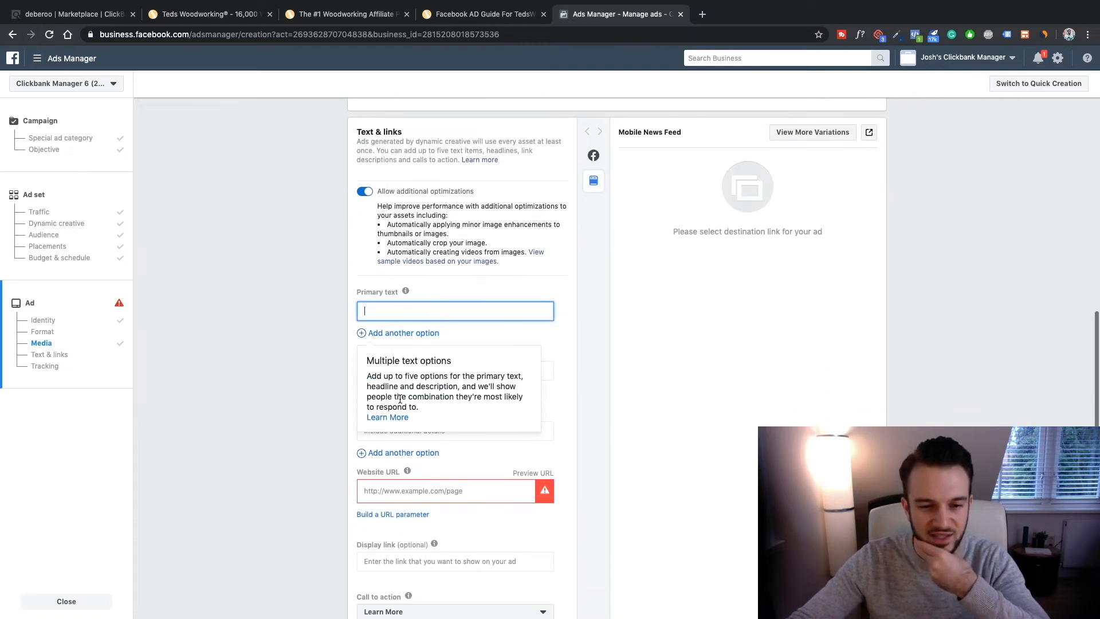
pyautogui.scroll(1, 544, 371)
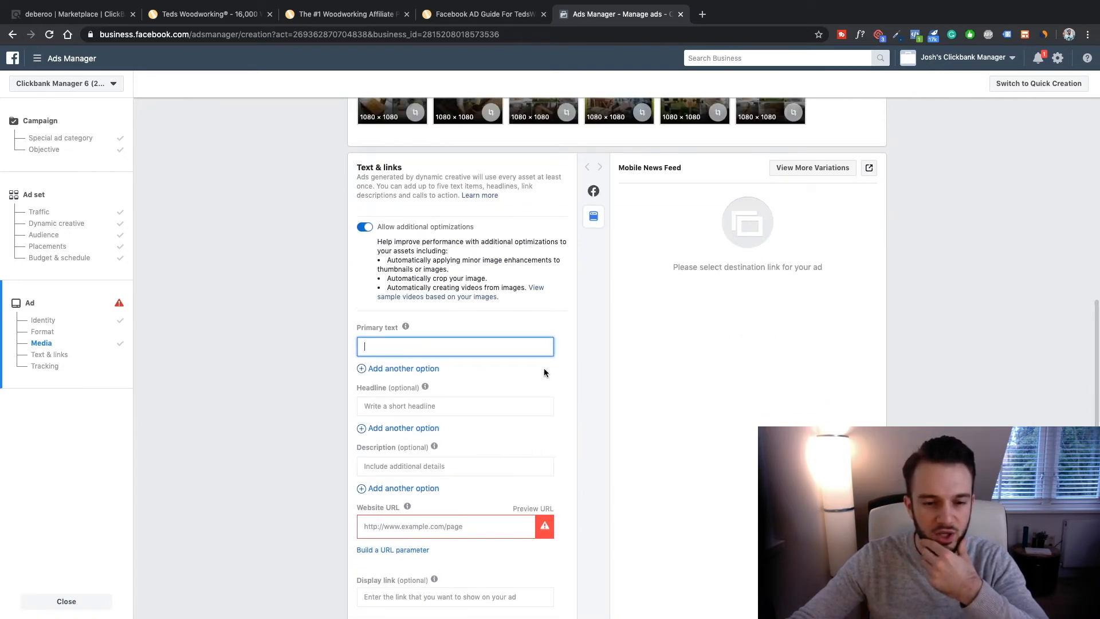
# Enter the primary text "Want to start a new woodworking project? Select one of our 16,000 woodworking plans" and, on a new line, "Click below to download immediately.".
pyautogui.scroll(1, 544, 371)
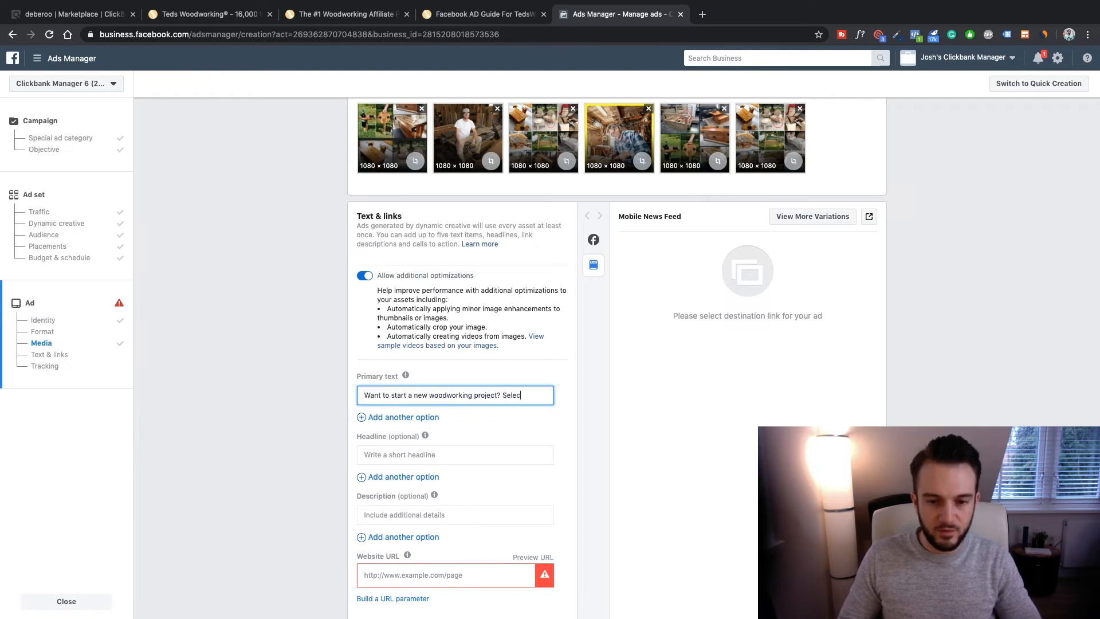
pyautogui.write('of our 16000')
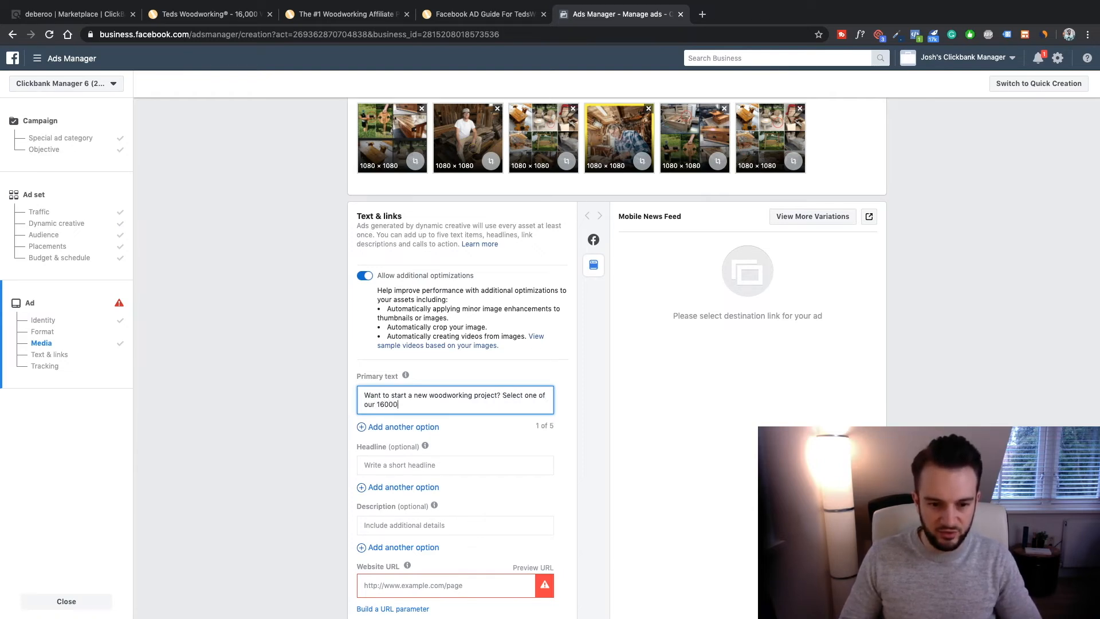
pyautogui.press('Left')
pyautogui.press('Left')
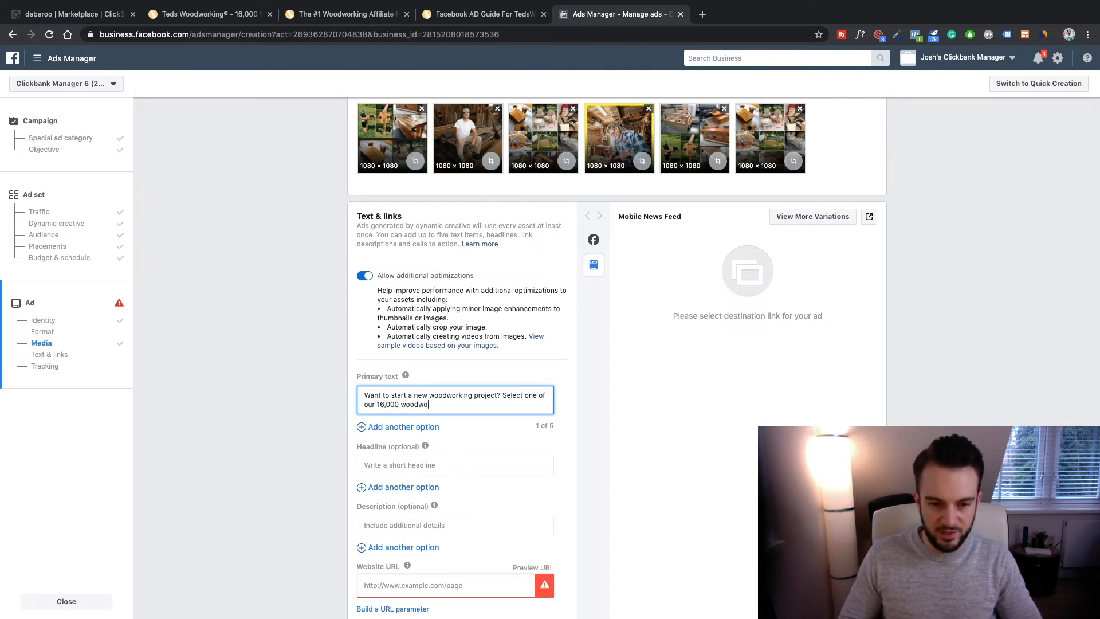
pyautogui.write('woodworking plans')
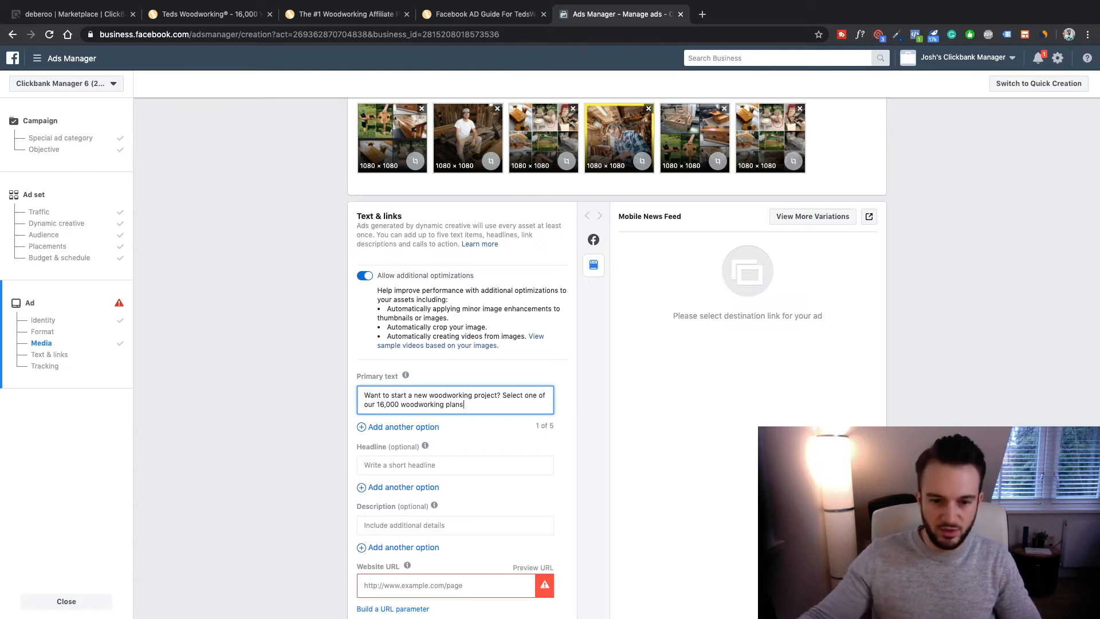
pyautogui.press('Return')
pyautogui.write('CL')
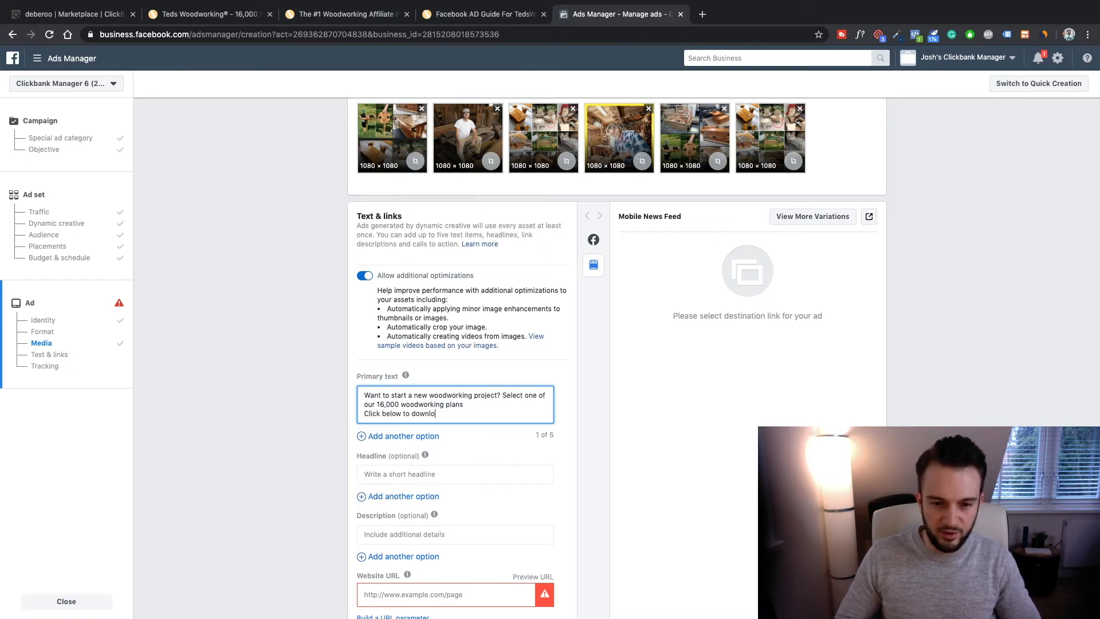
pyautogui.write('ick below to download immediately.')
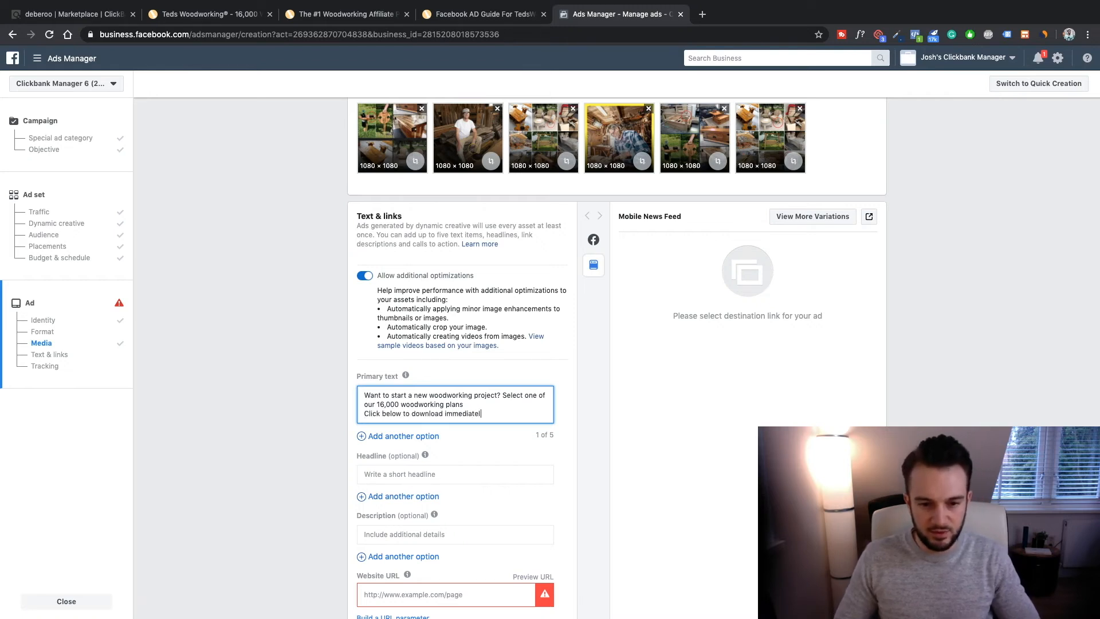
# Add a second primary text option and fill it with a copy of the first primary text.
pyautogui.click(425, 437)
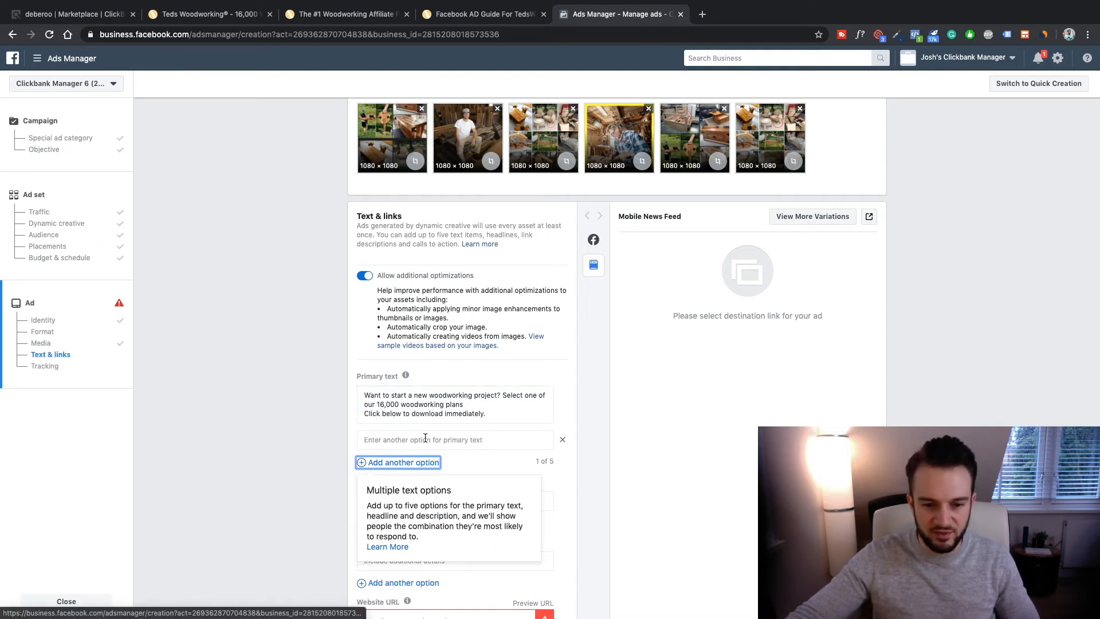
pyautogui.click(459, 409)
pyautogui.hotkey('ctrl', 'a')
pyautogui.hotkey('ctrl', 'c')
pyautogui.click(435, 443)
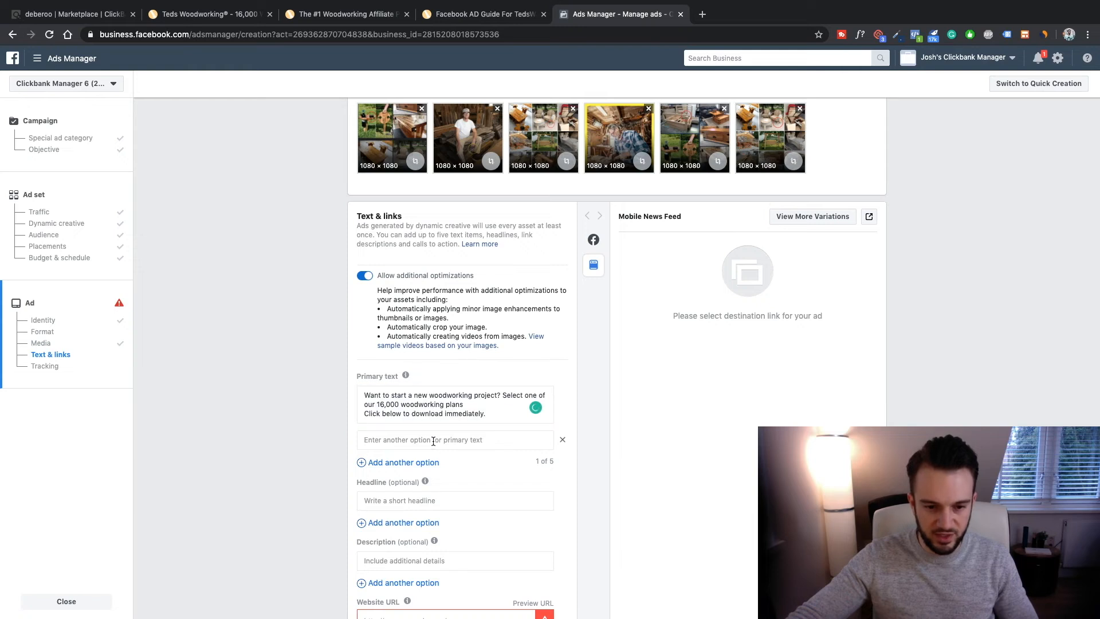
pyautogui.hotkey('ctrl', 'v')
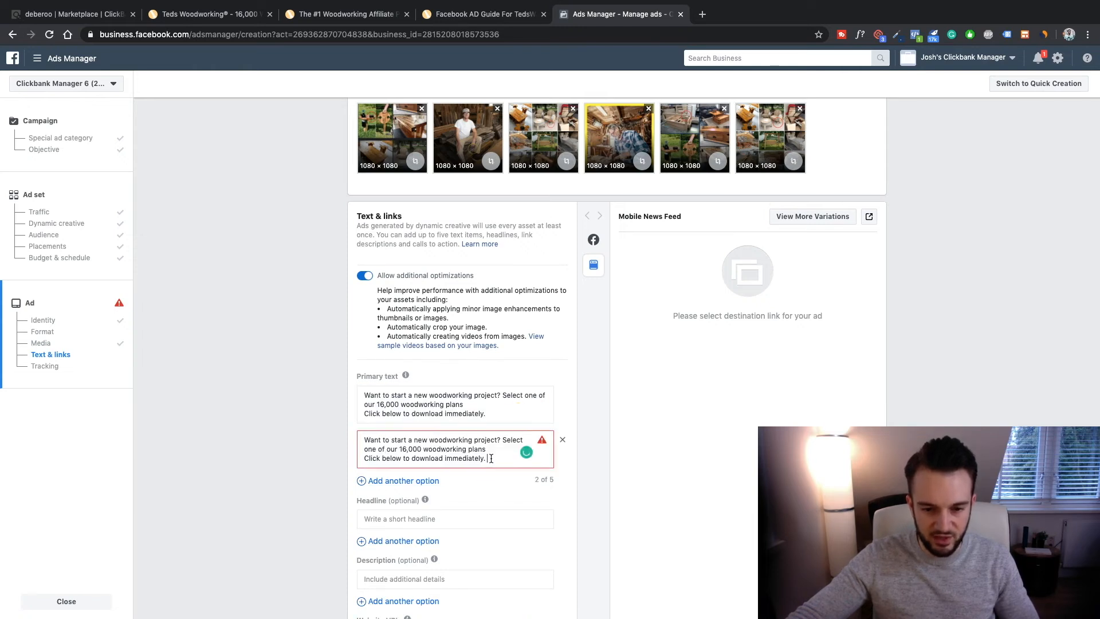
# Replace the opening question of the second primary text with "Which DIY project do you want to start next?", keeping it on the same line as "Select one".
pyautogui.moveTo(544, 444)
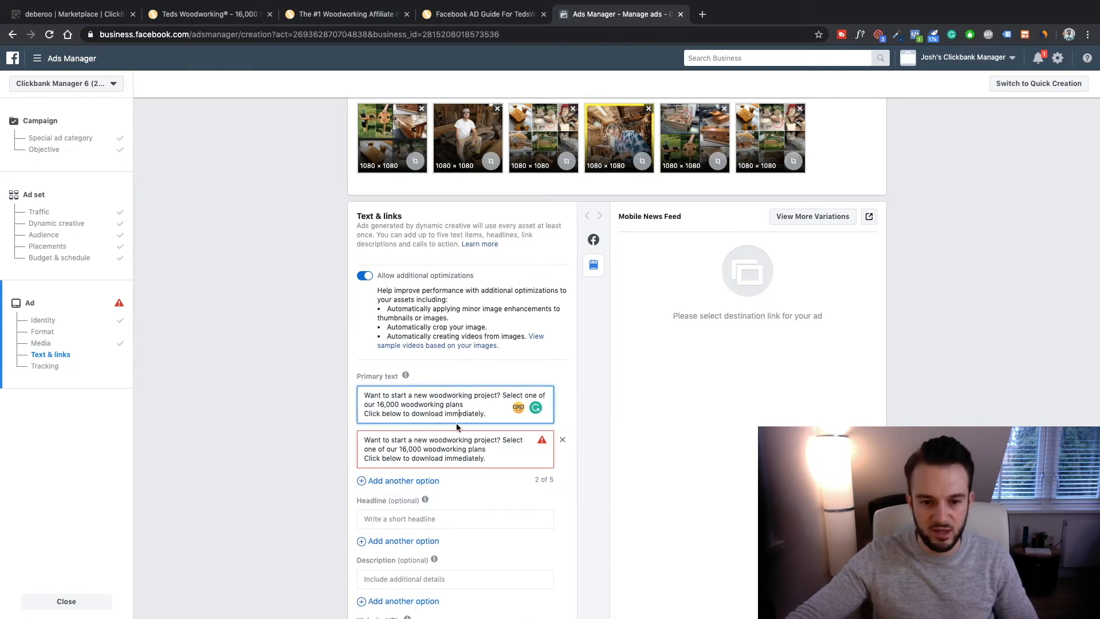
pyautogui.moveTo(397, 485)
pyautogui.moveTo(500, 440); pyautogui.dragTo(372, 440)
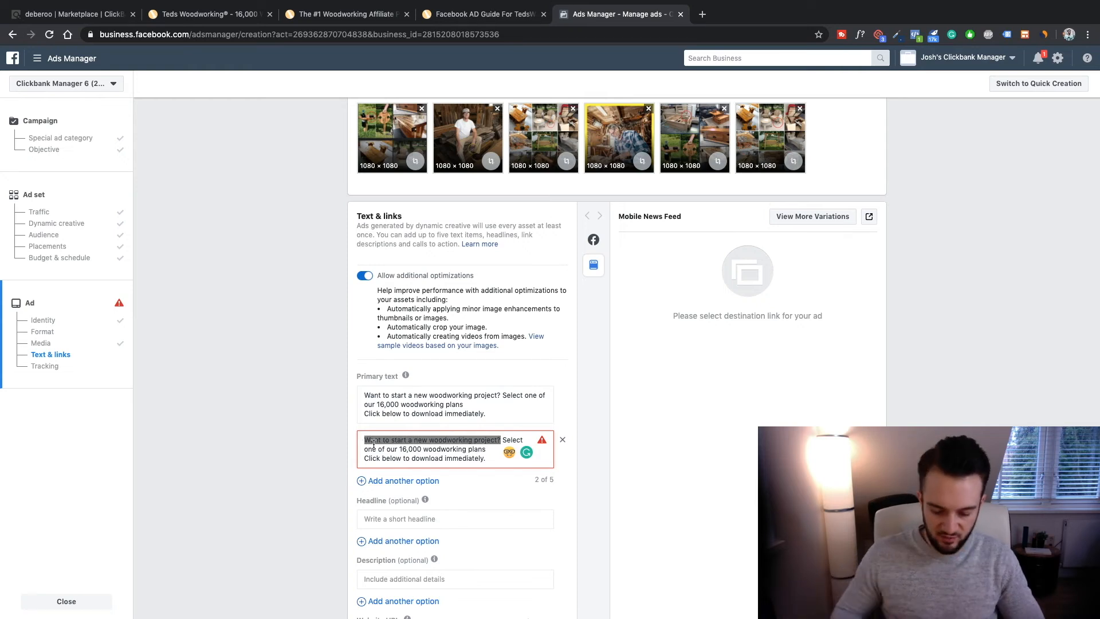
pyautogui.write('Which D')
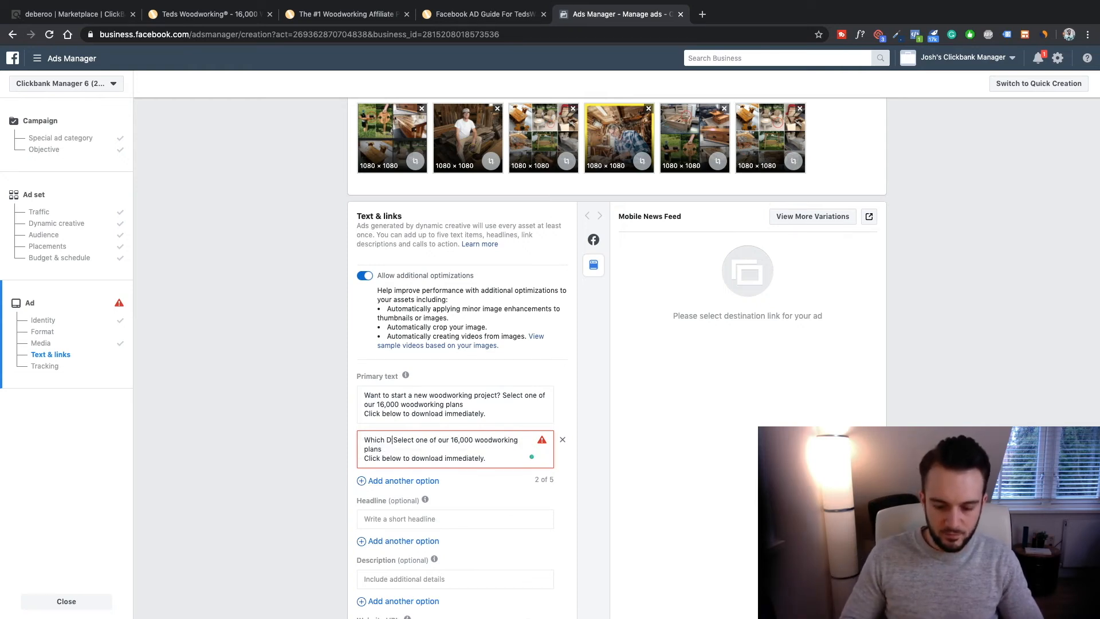
pyautogui.write('IY pr')
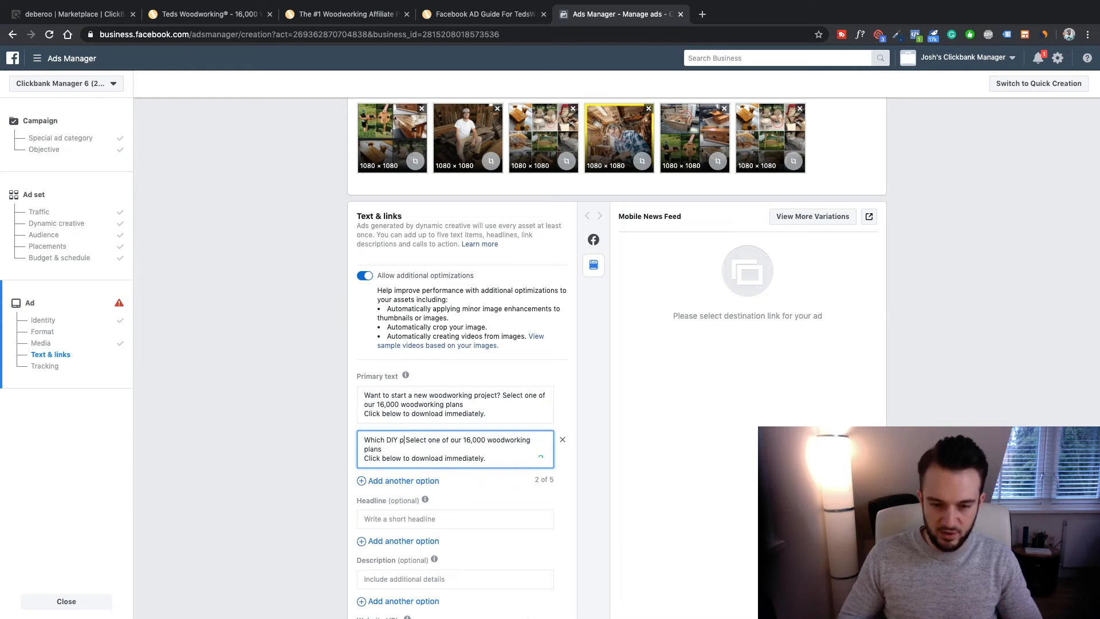
pyautogui.write('oject do you want t')
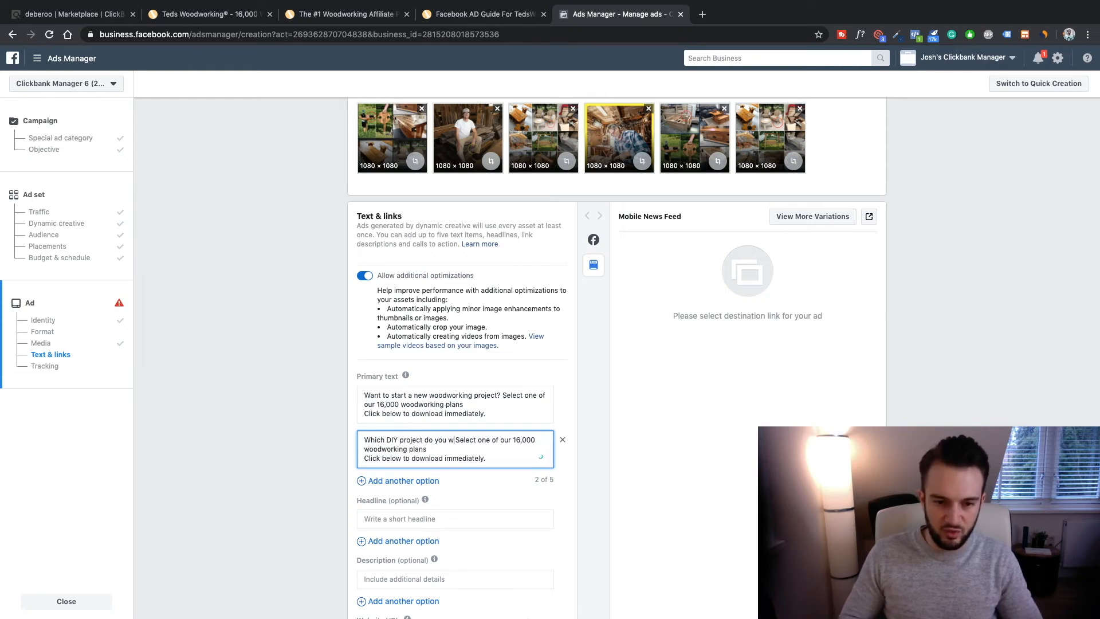
pyautogui.write('o start nex')
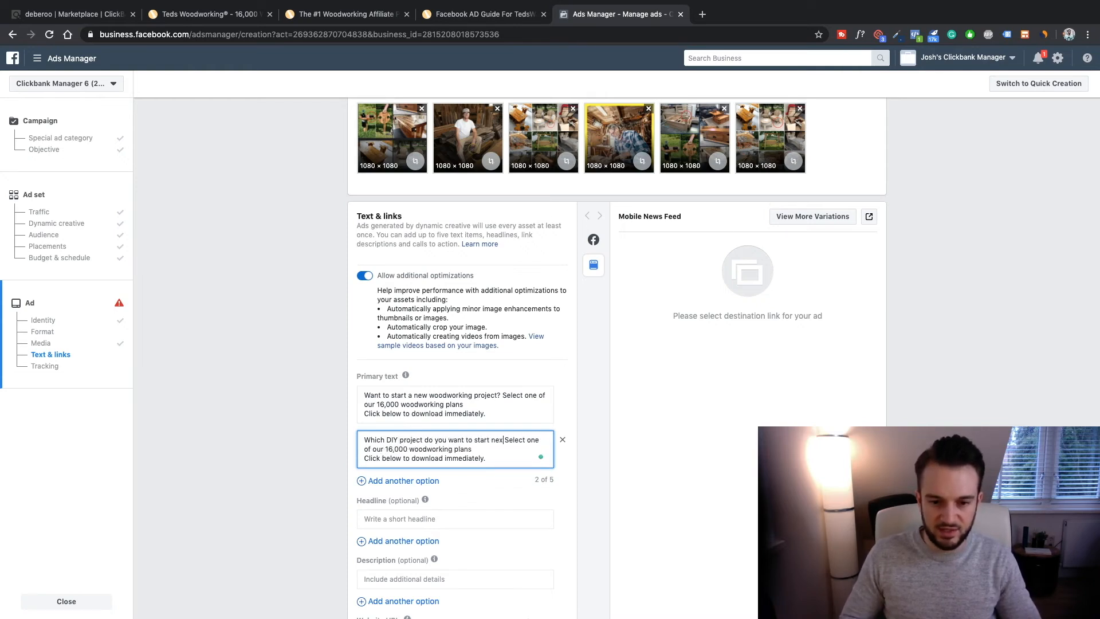
pyautogui.write('t?')
pyautogui.press('Return')
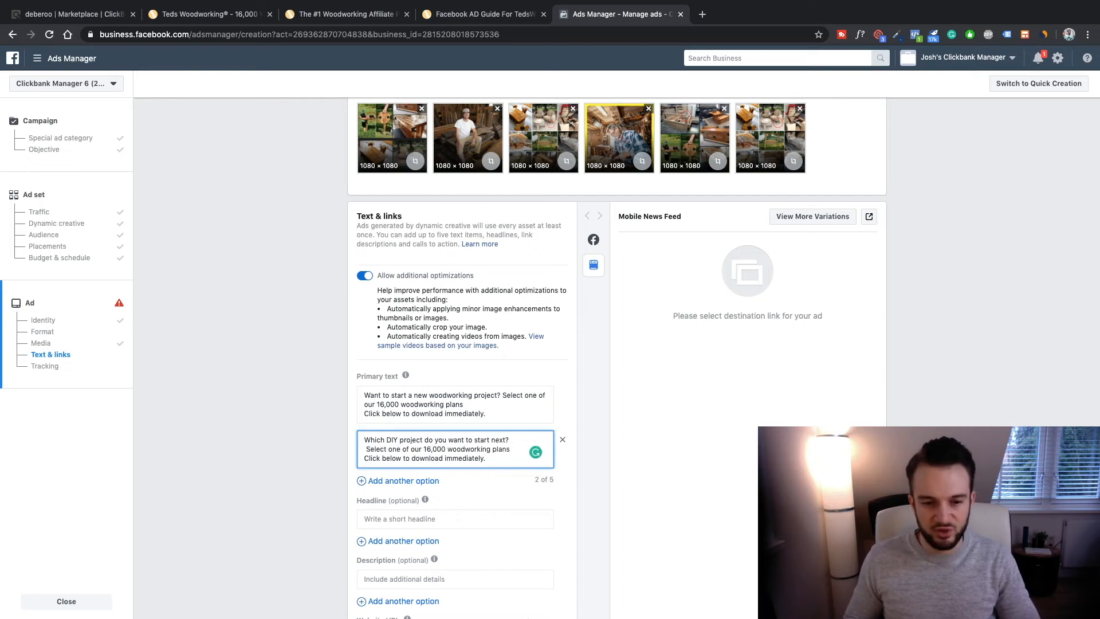
pyautogui.press('BackSpace')
pyautogui.press('Delete')
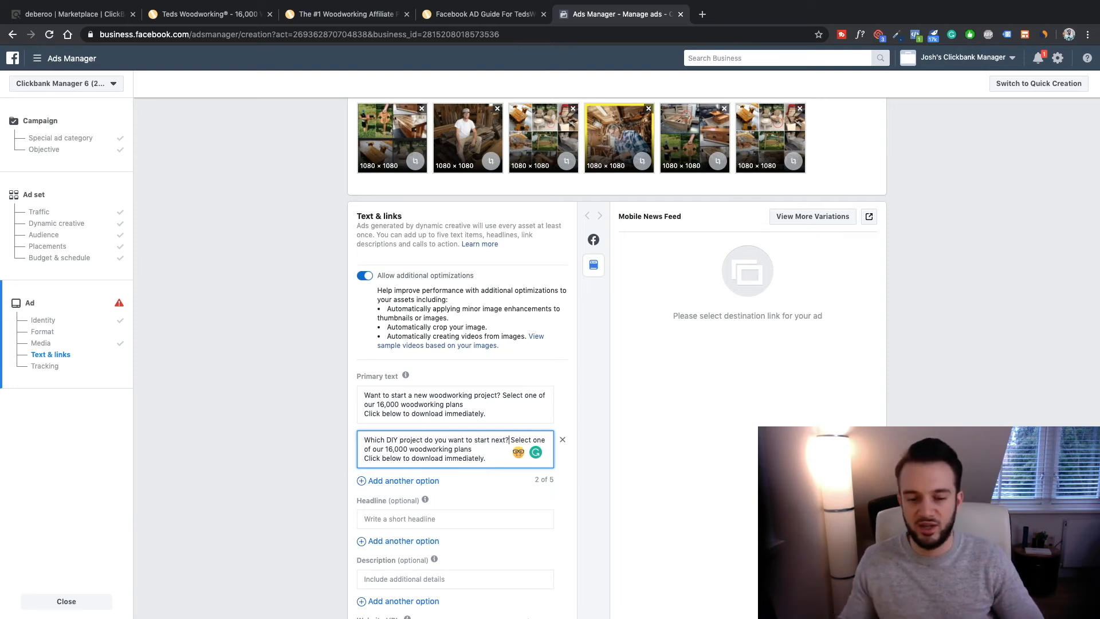
# Add a third primary text option and fill it with a copy of the first primary text.
pyautogui.moveTo(431, 495)
pyautogui.click(553, 498)
pyautogui.click(429, 481)
pyautogui.click(429, 484)
pyautogui.hotkey('ctrl', 'v')
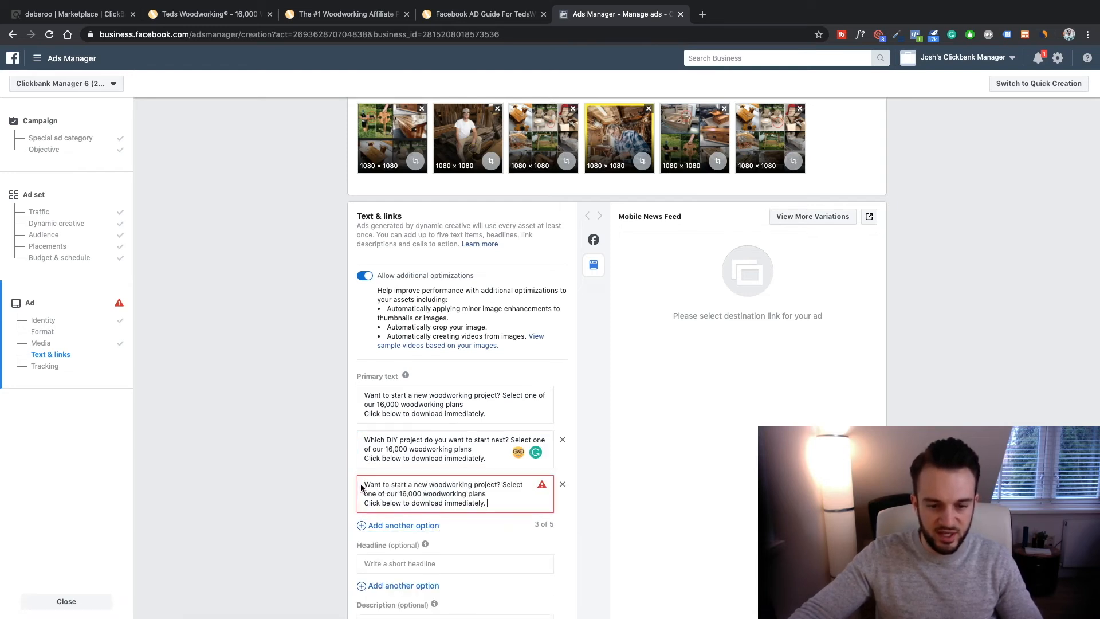
# On the Teds Woodworking sales page, copy the headline "Make 16,000 Projects With Step By Step Plans" together with the line below it about workshop and tools.
pyautogui.click(203, 13)
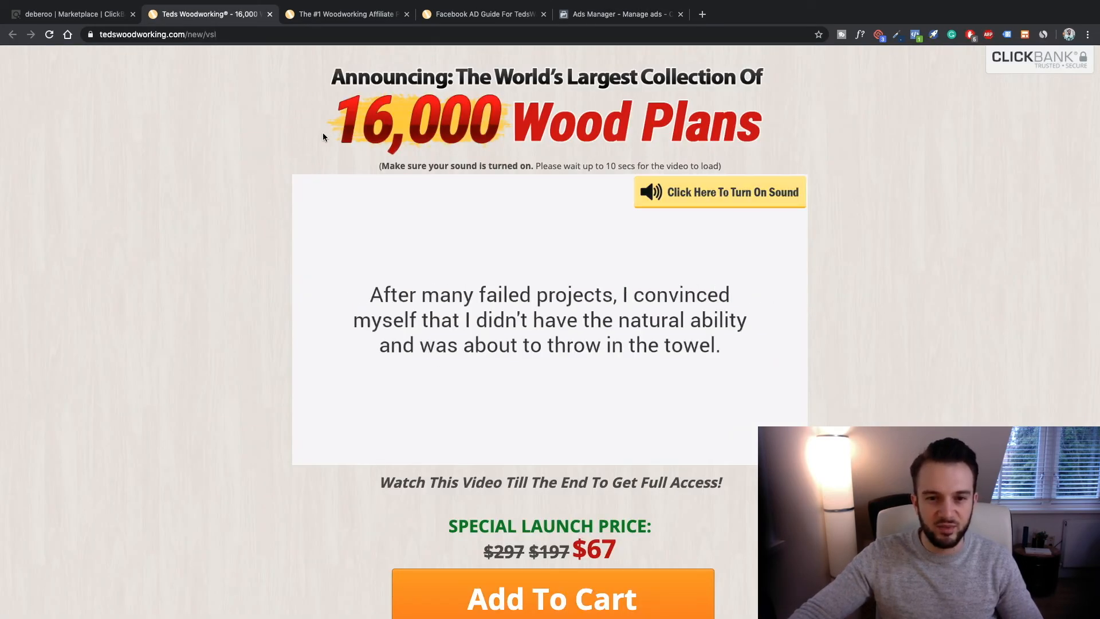
pyautogui.scroll(-5, 323, 132)
pyautogui.scroll(-2, 408, 340)
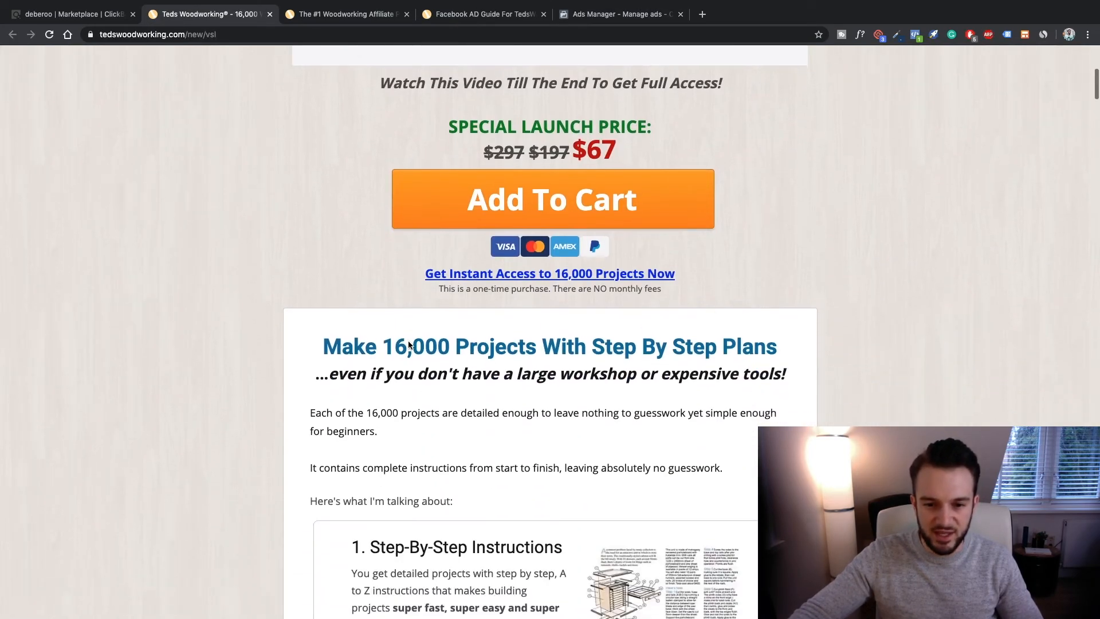
pyautogui.moveTo(421, 269); pyautogui.dragTo(737, 269)
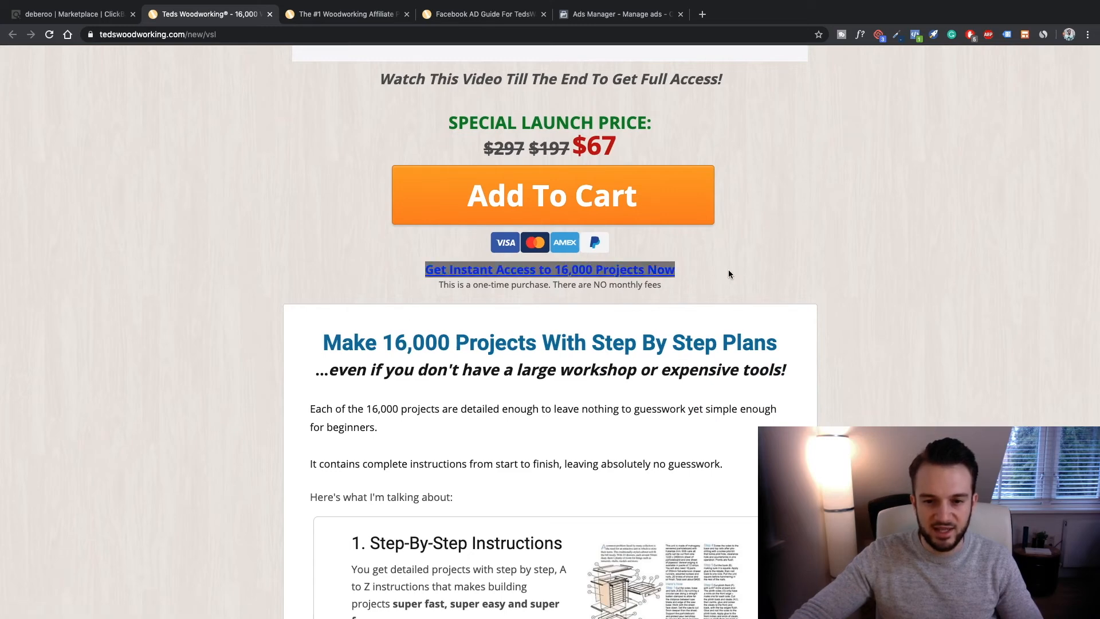
pyautogui.scroll(-1, 401, 288)
pyautogui.moveTo(324, 272); pyautogui.dragTo(789, 299)
# Back in Ads Manager, replace the third primary text's opening with the copied sales headline and subline, keeping "Click below to download immediately.".
pyautogui.click(389, 13)
pyautogui.click(569, 16)
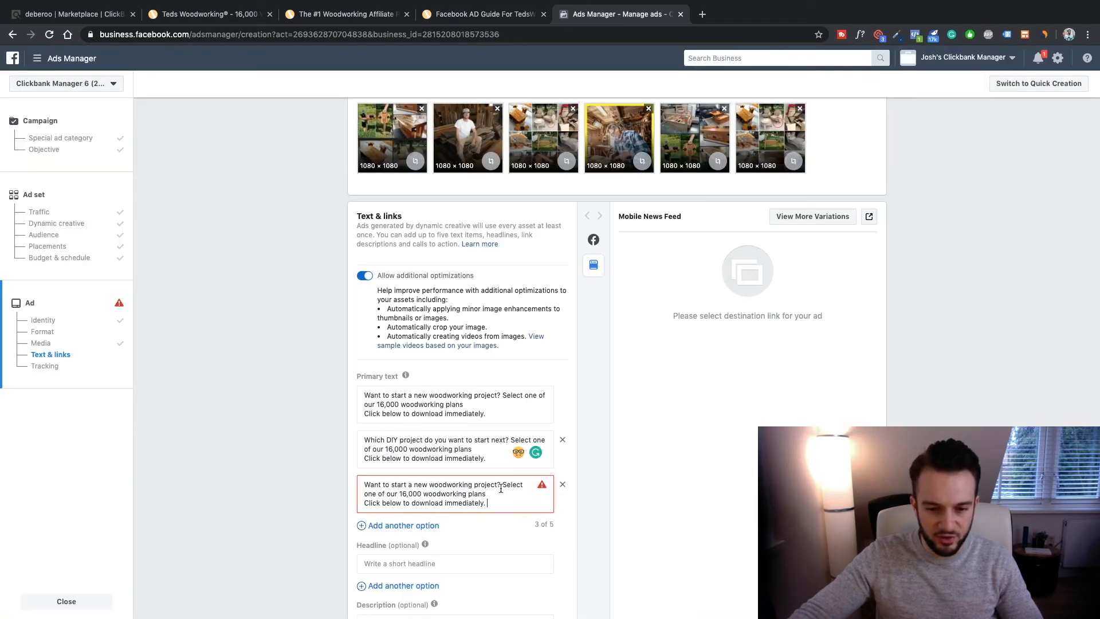
pyautogui.moveTo(492, 494); pyautogui.dragTo(364, 487)
pyautogui.press('super+v')
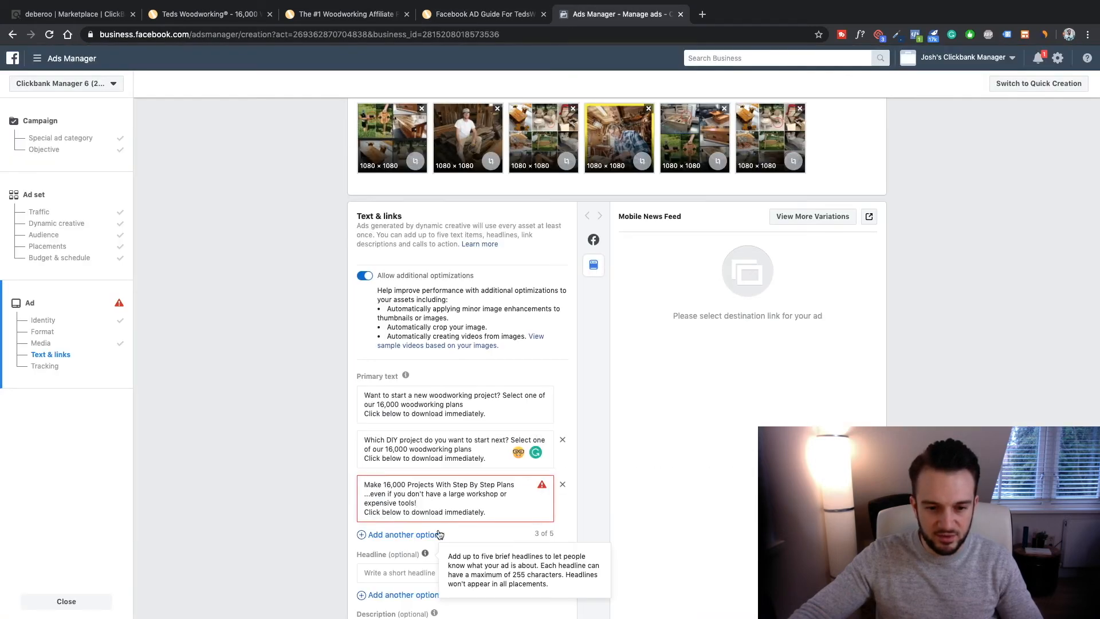
pyautogui.click(570, 470)
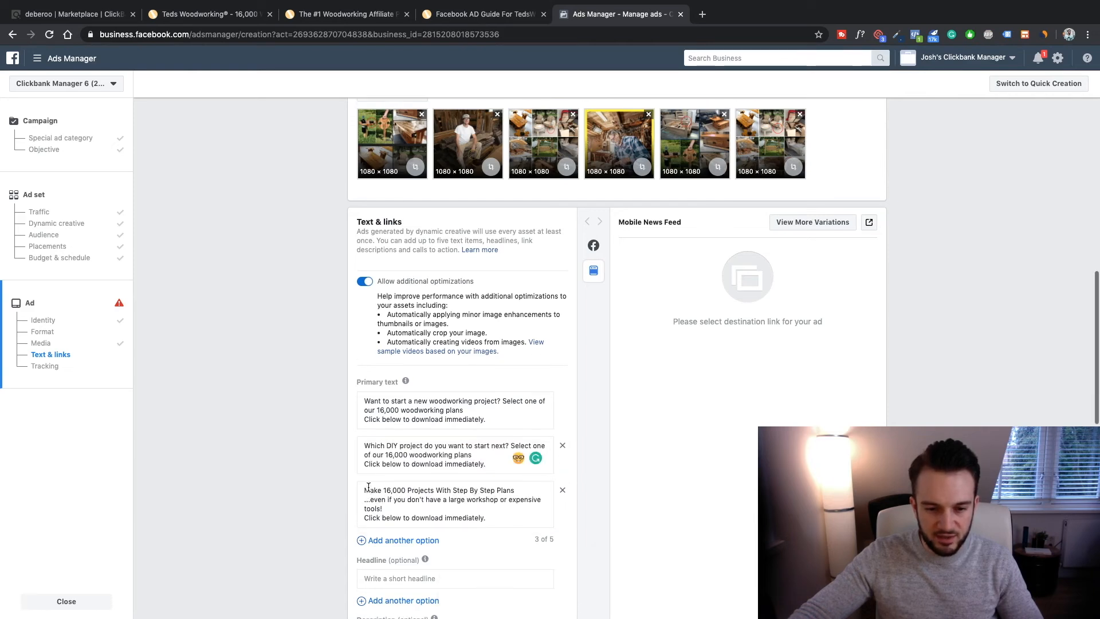
# Replace the word "Make" at the start of the third primary text with "Pick from over".
pyautogui.scroll(1, 368, 490)
pyautogui.click(370, 507)
pyautogui.moveTo(403, 506); pyautogui.dragTo(364, 504)
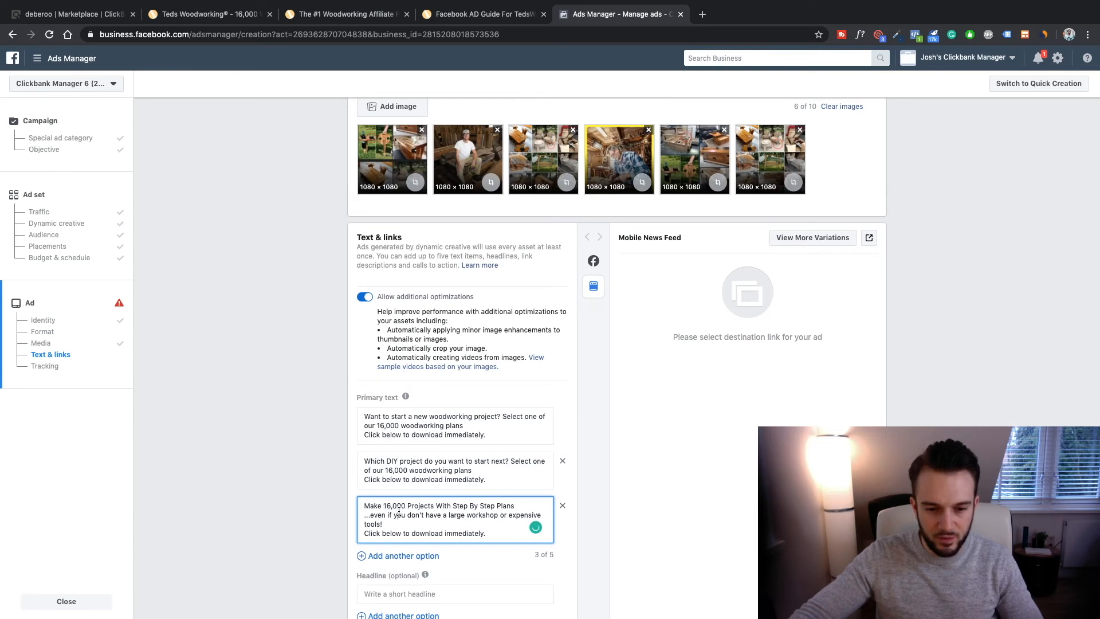
pyautogui.scroll(-3, 321, 508)
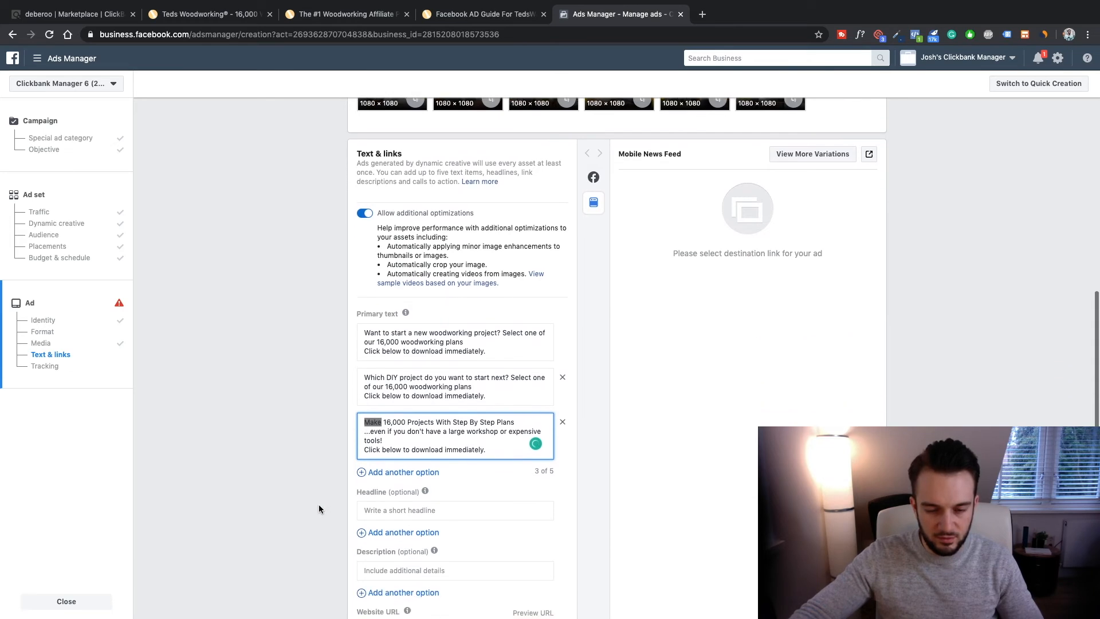
pyautogui.write('Pick from over')
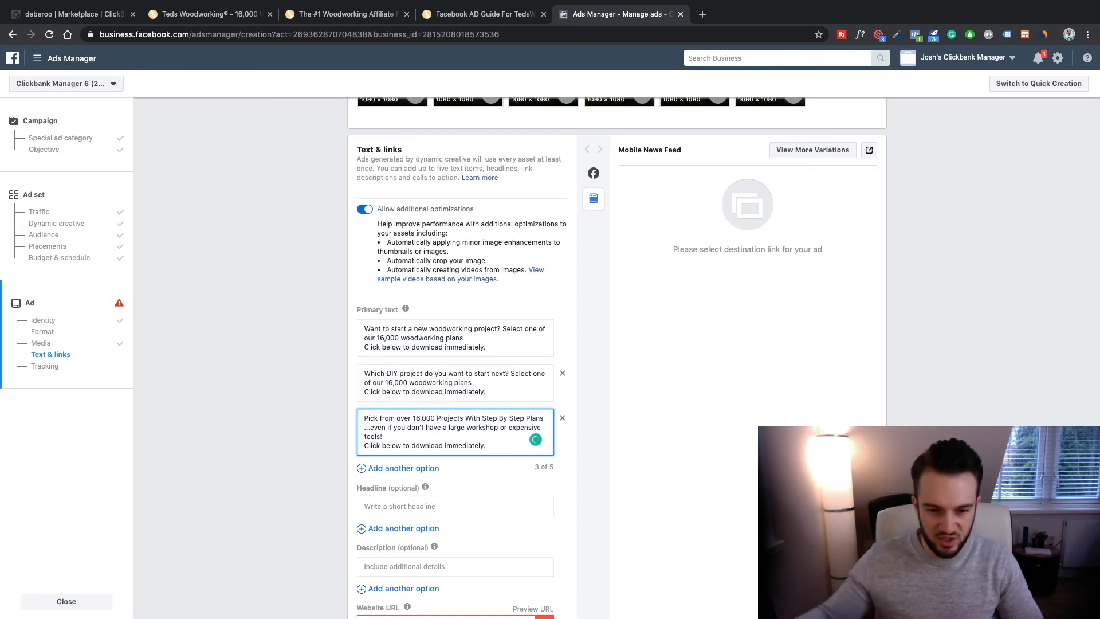
# Insert the word "Woodworking" before "Projects" in the third primary text.
pyautogui.click(439, 417)
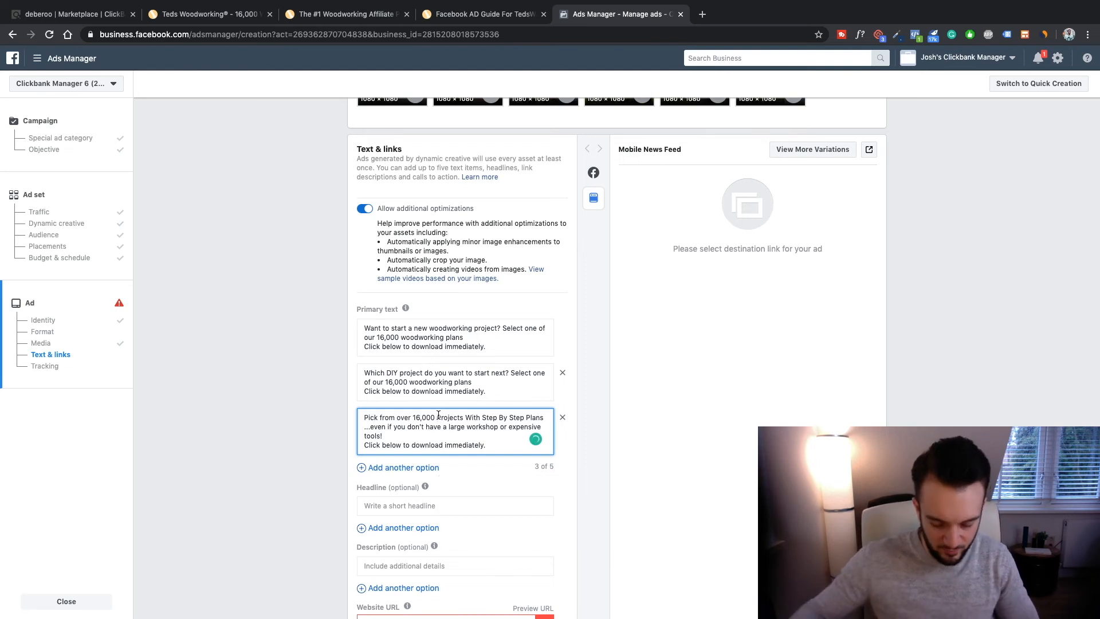
pyautogui.write('W')
pyautogui.write('oodwork')
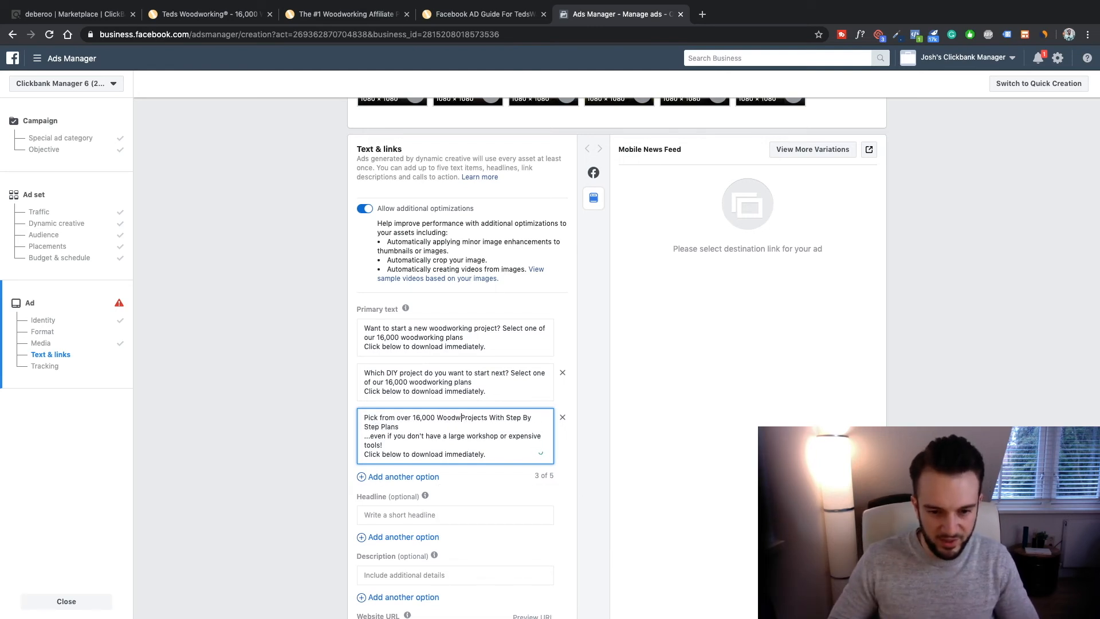
pyautogui.write('ing')
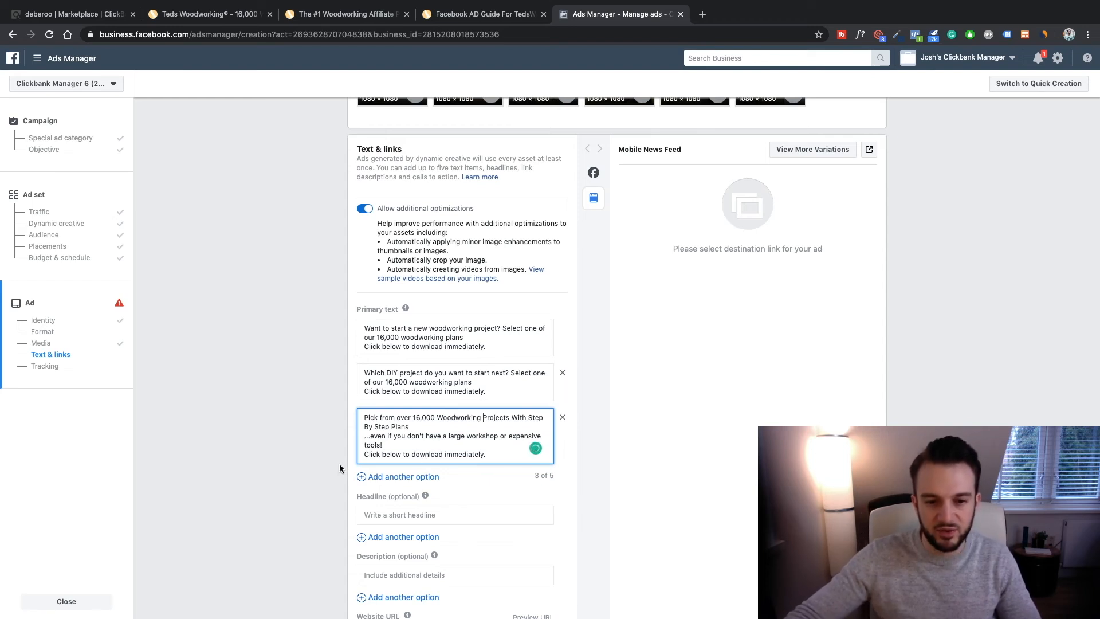
pyautogui.scroll(-2, 339, 463)
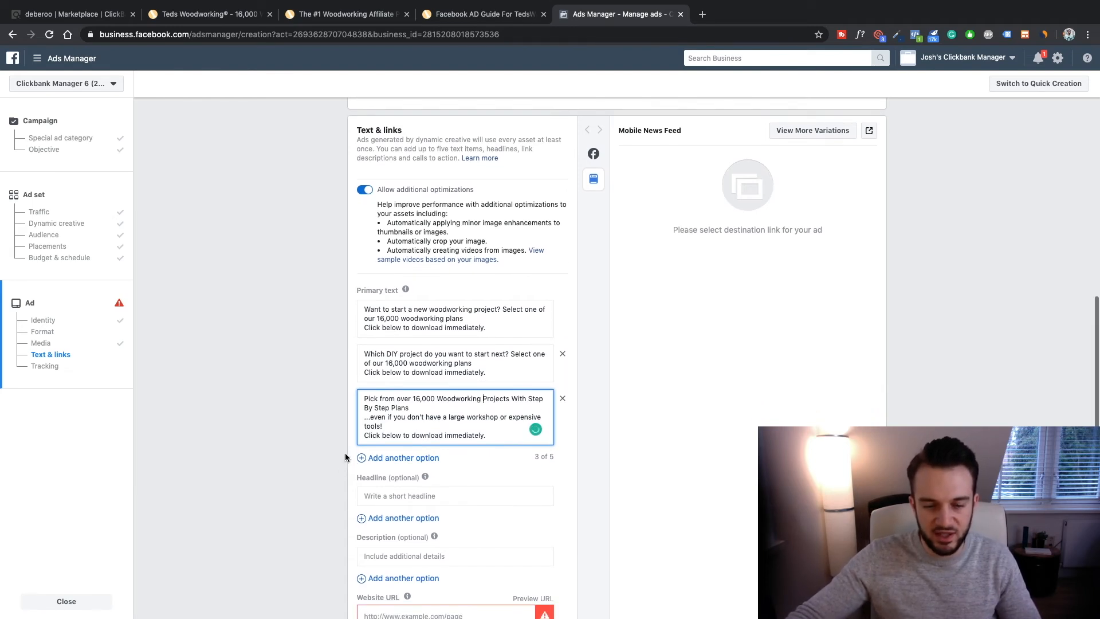
pyautogui.click(343, 410)
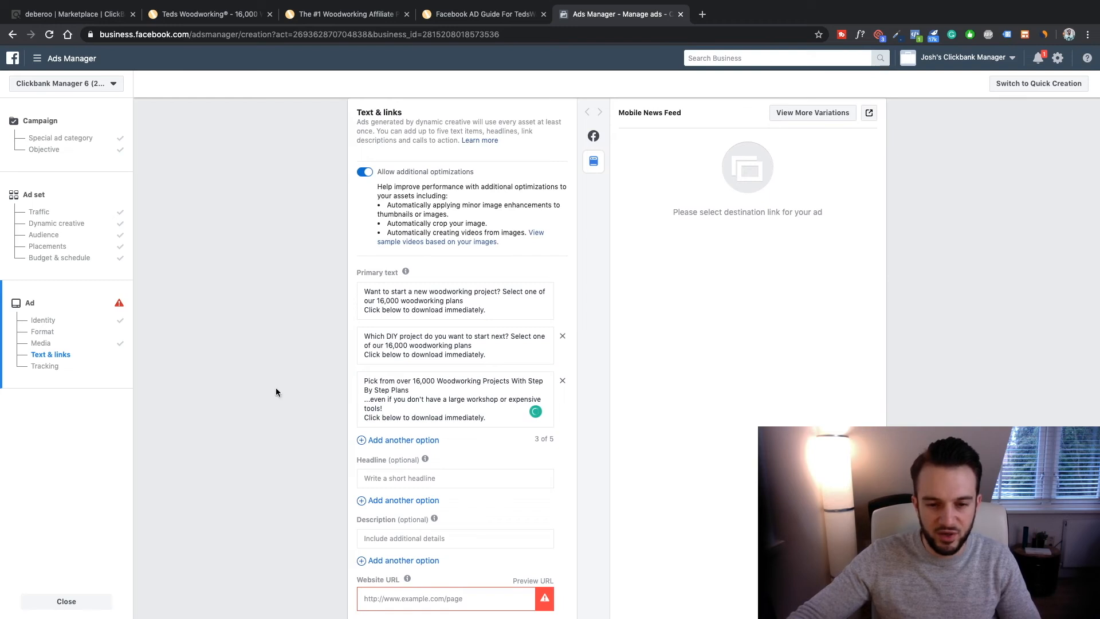
# Enter "Click Here" as the first headline of the ad.
pyautogui.scroll(4, 433, 290)
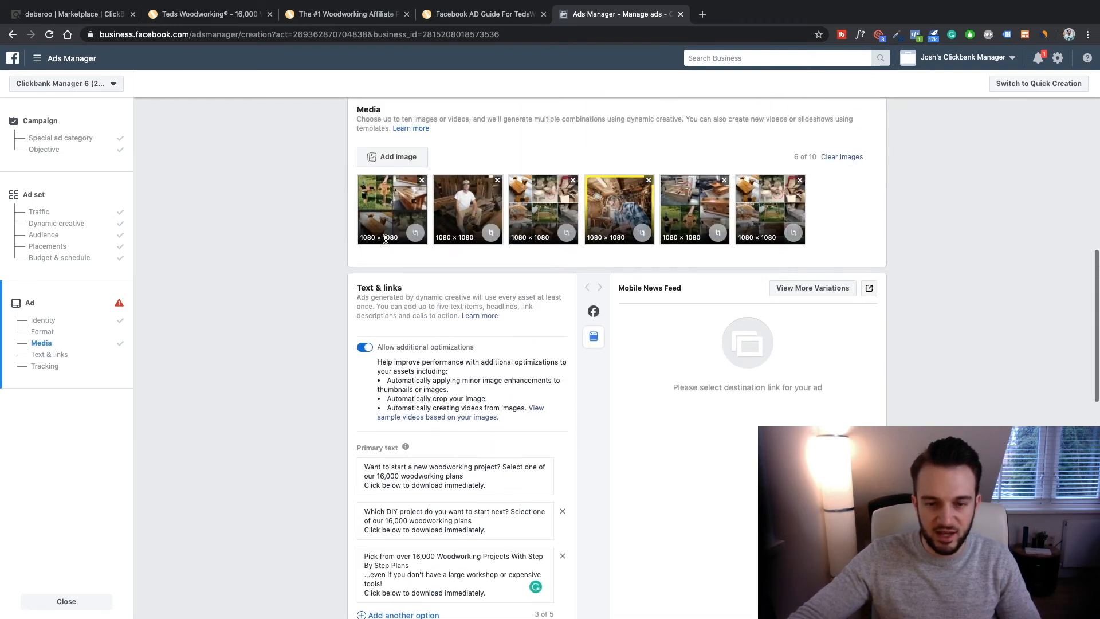
pyautogui.scroll(-5, 214, 313)
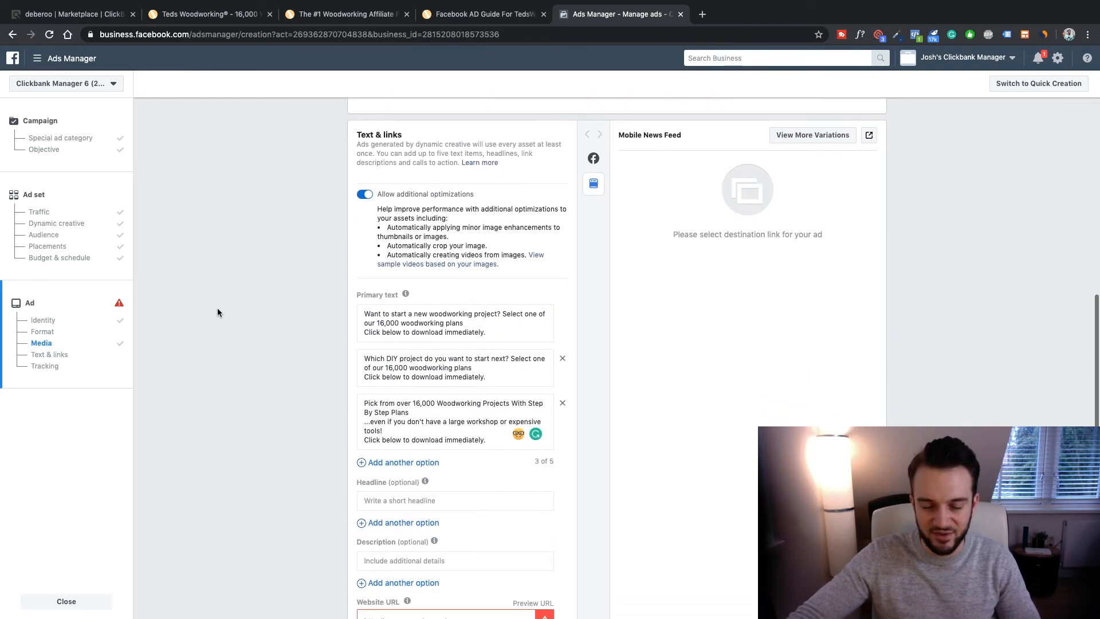
pyautogui.scroll(3, 217, 312)
pyautogui.scroll(-2, 217, 312)
pyautogui.scroll(-2, 217, 312)
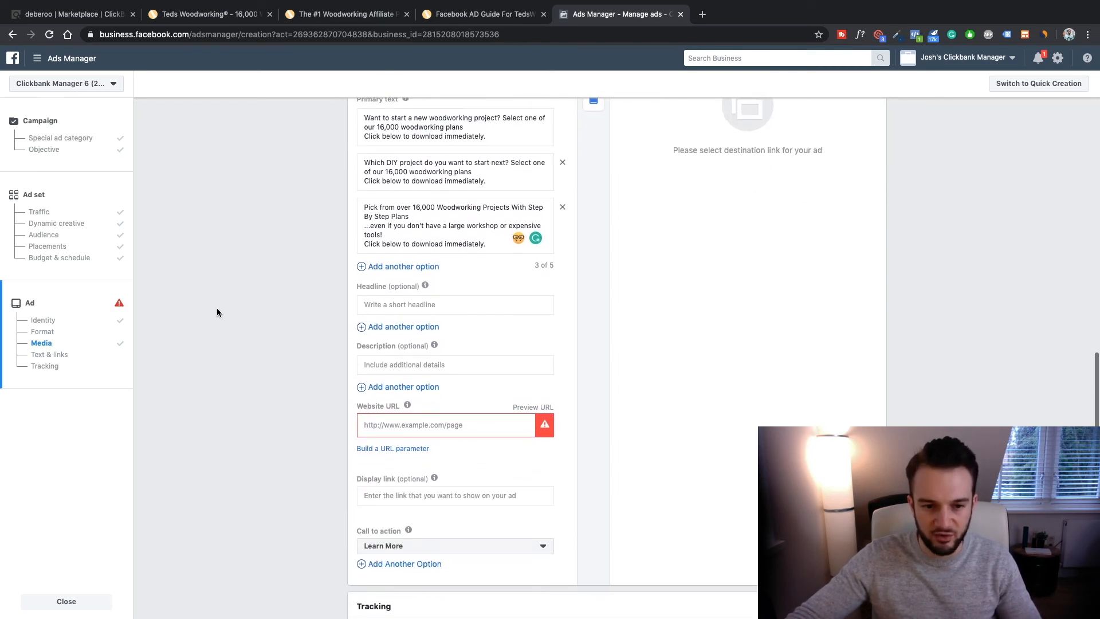
pyautogui.click(429, 273)
pyautogui.write('Click Here')
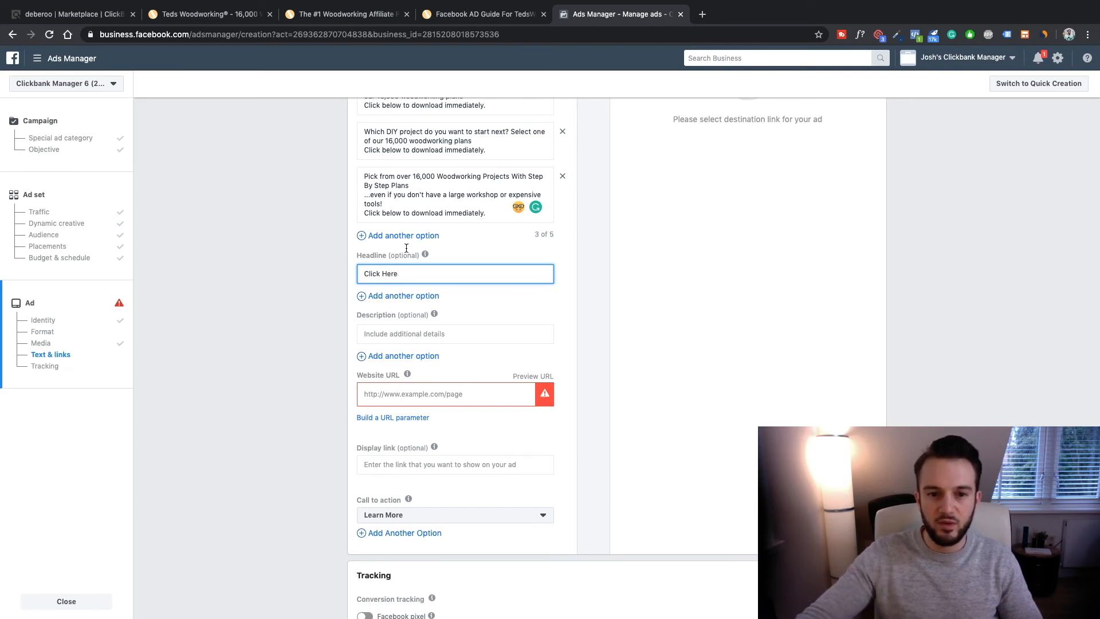
# Add a second headline option reading "Download our woodworking plans".
pyautogui.click(410, 297)
pyautogui.click(474, 299)
pyautogui.write('Downloa')
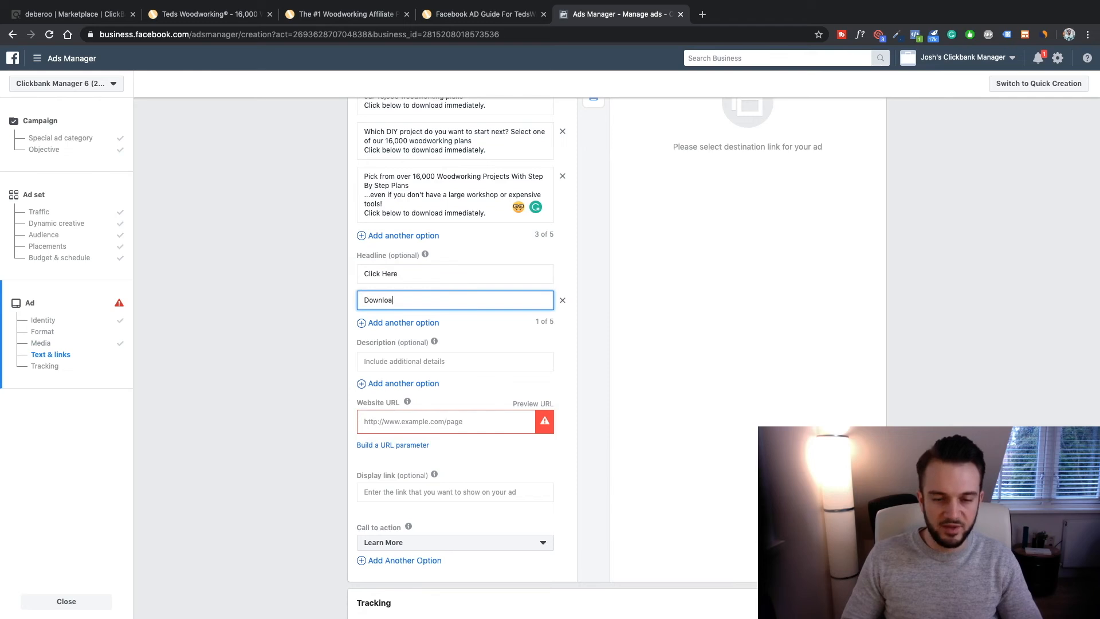
pyautogui.write('d our wod')
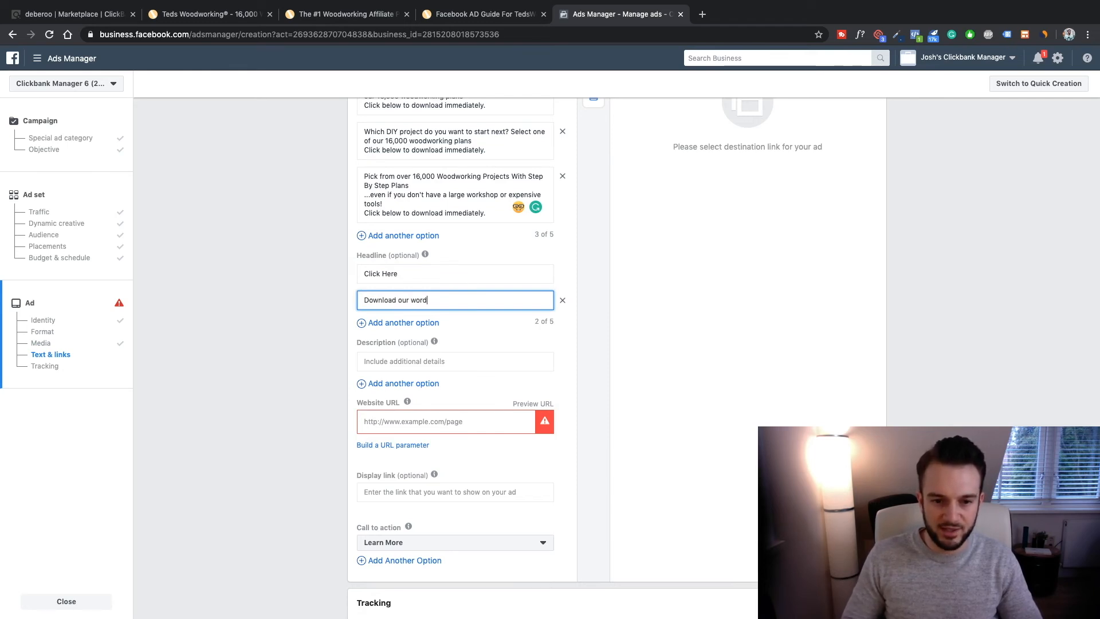
pyautogui.press('BackSpace')
pyautogui.write('odworking plan')
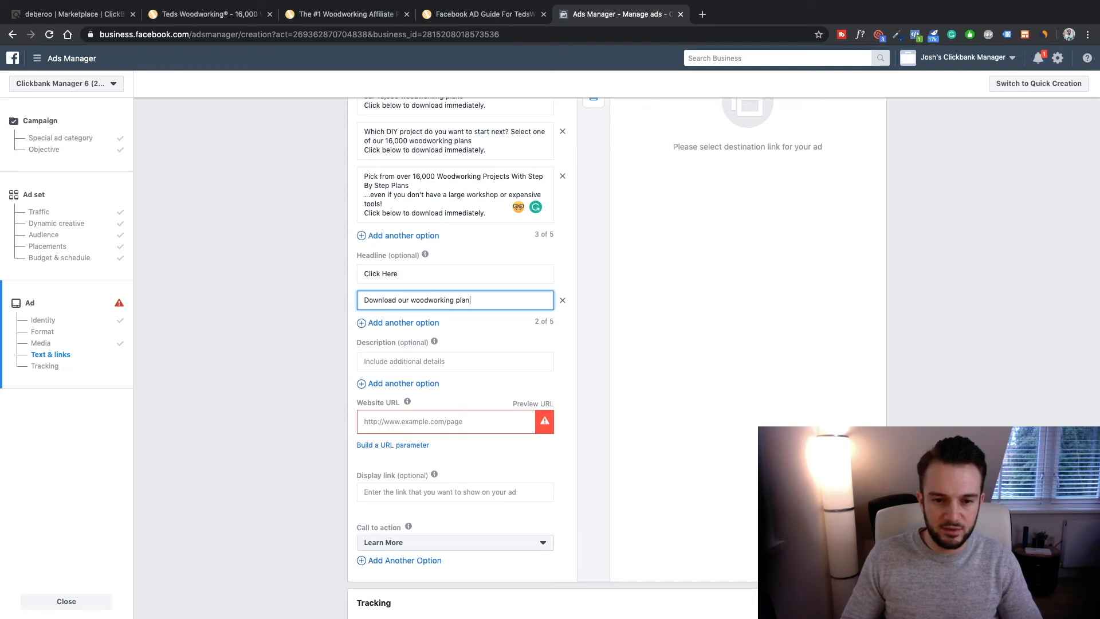
pyautogui.write('s')
pyautogui.click(490, 321)
# Switch to the ClickBank marketplace and open the HopLink generator for promoting the Tedswoodworking offer.
pyautogui.scroll(4, 726, 339)
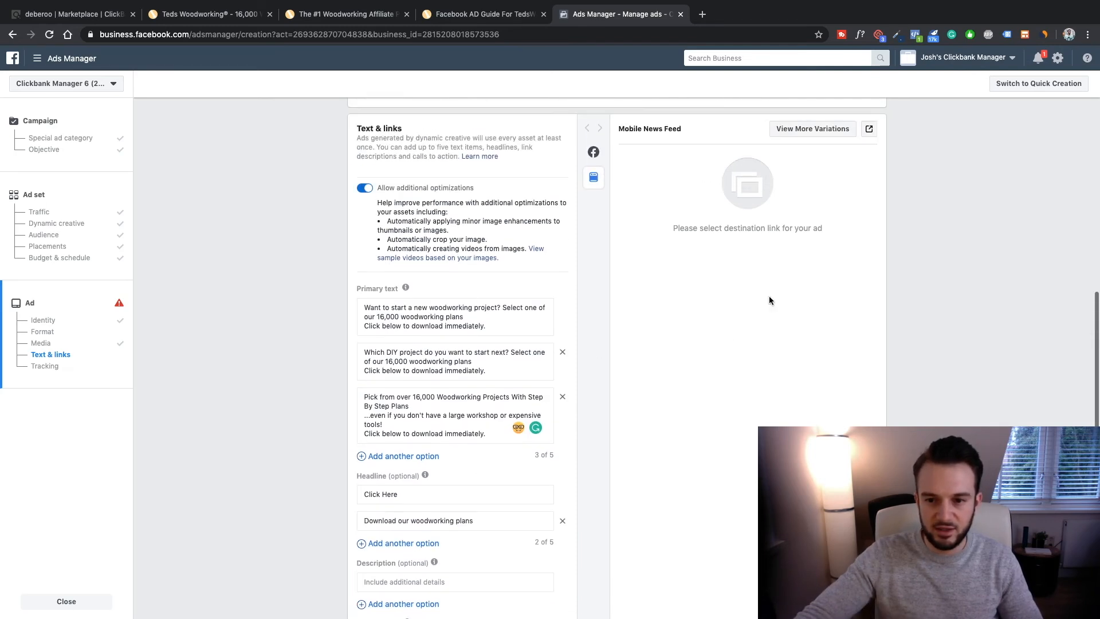
pyautogui.scroll(-3, 744, 319)
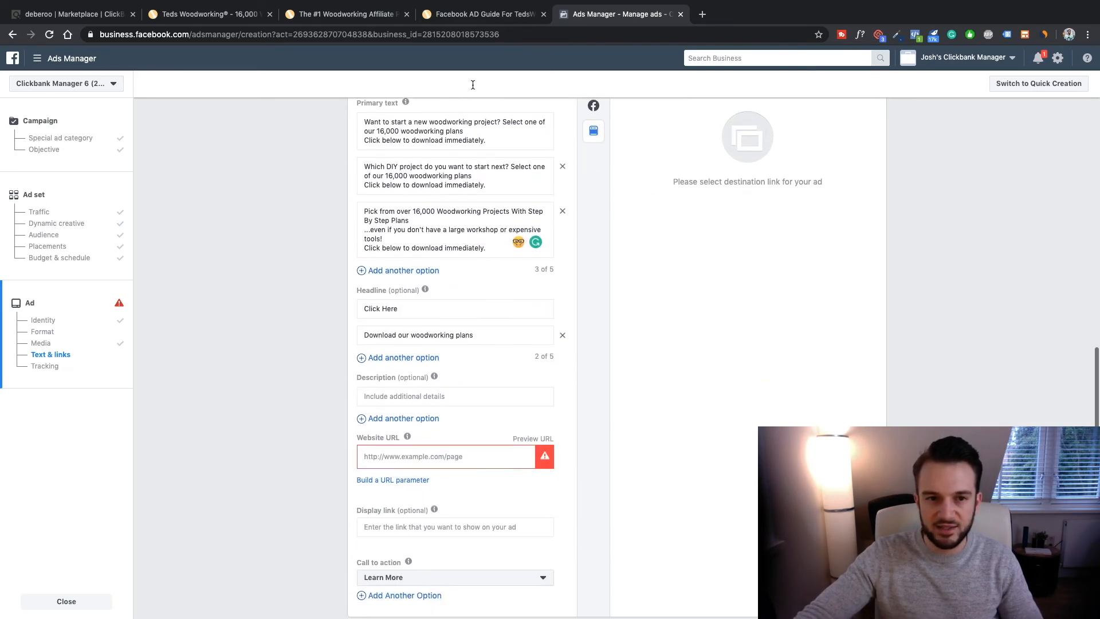
pyautogui.click(198, 15)
pyautogui.click(324, 17)
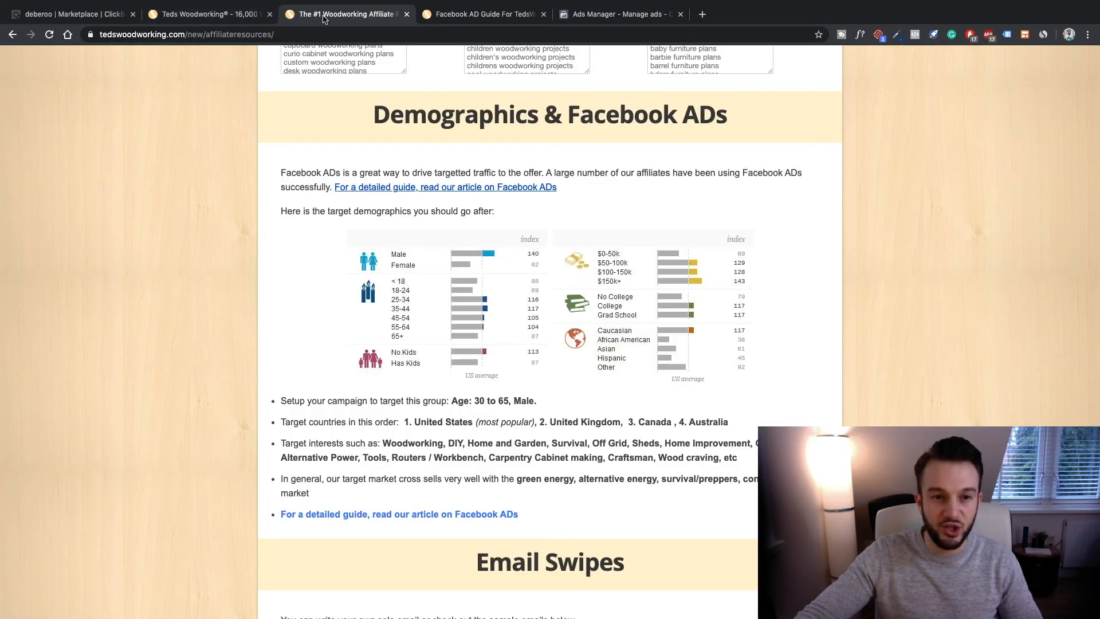
pyautogui.click(240, 13)
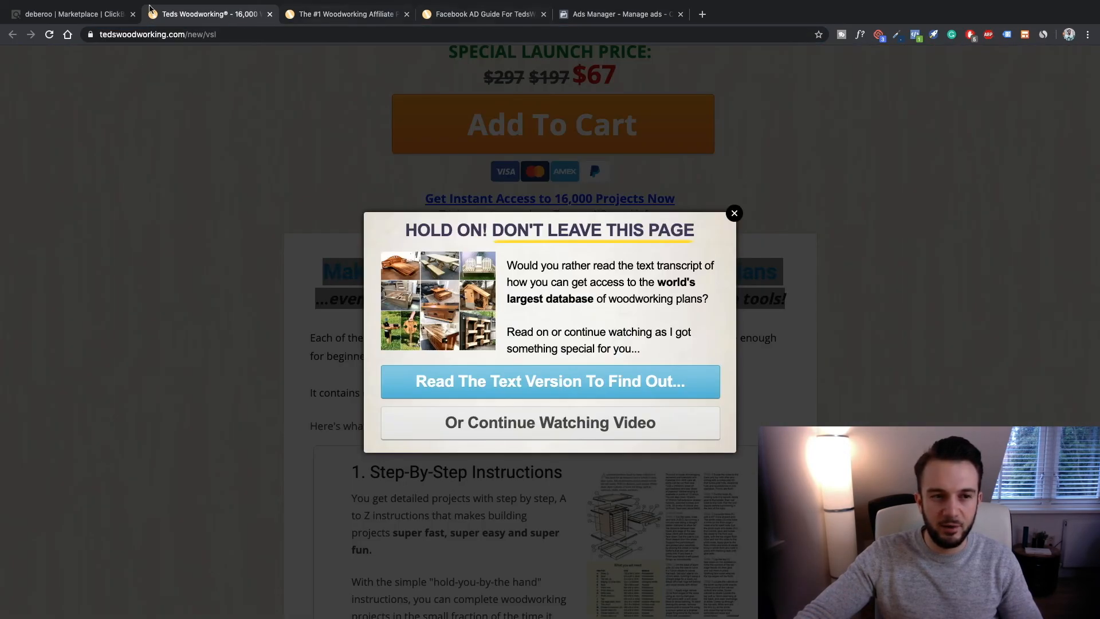
pyautogui.click(90, 14)
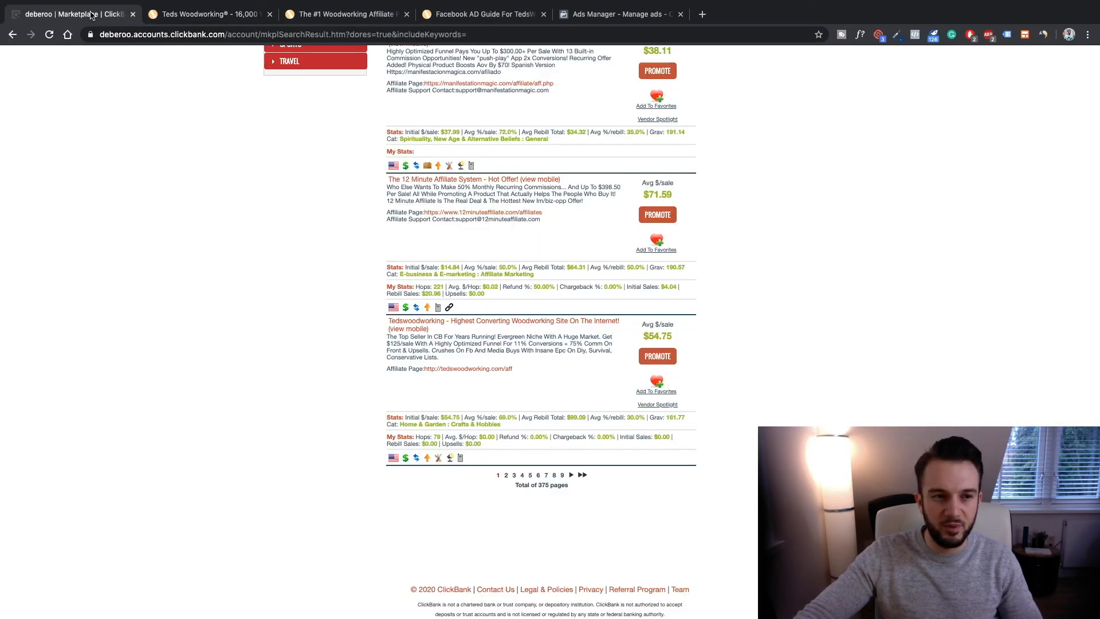
pyautogui.click(658, 356)
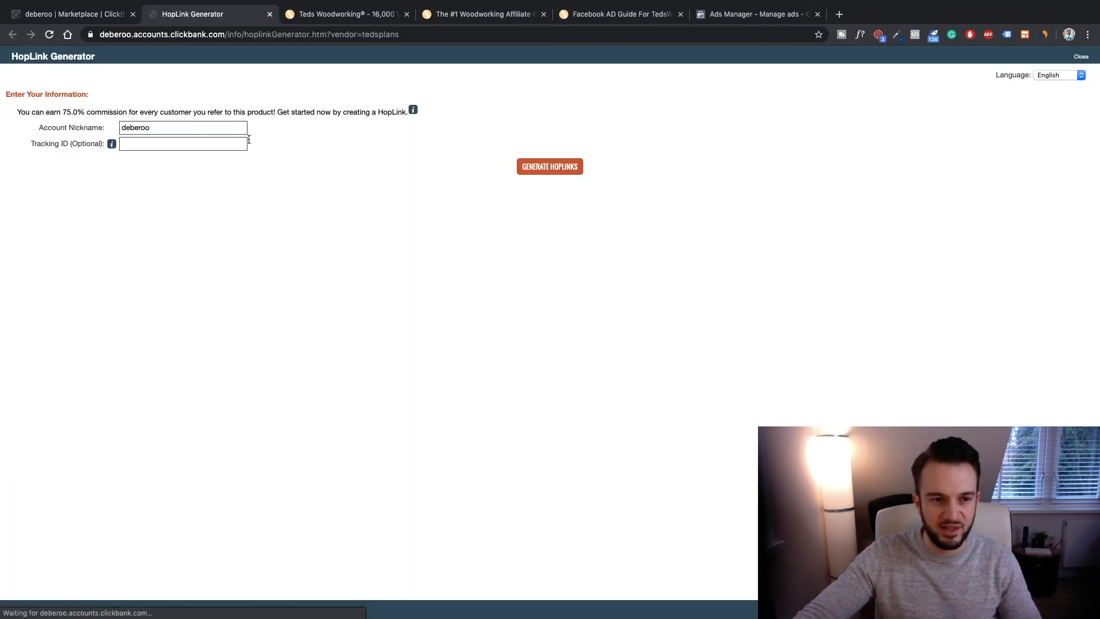
# Generate the HopLink without a tracking ID and copy the encrypted link.
pyautogui.click(550, 167)
pyautogui.tripleClick(339, 246)
pyautogui.moveTo(143, 247); pyautogui.dragTo(349, 249)
pyautogui.hotkey('ctrl', 'c')
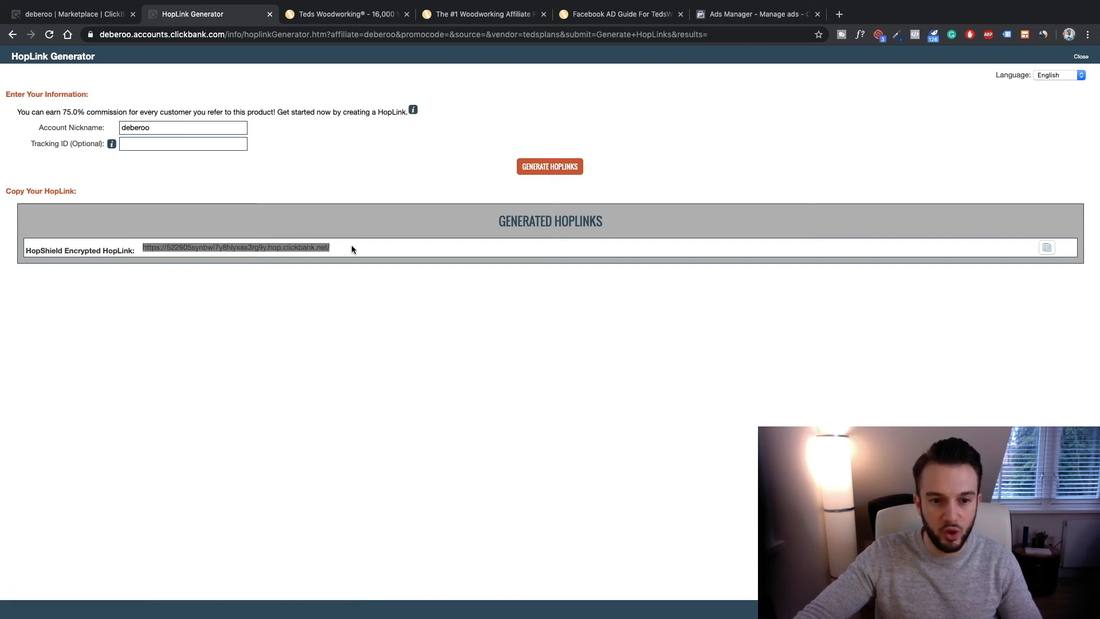
# Back in Ads Manager, paste the copied HopLink as the ad's website URL.
pyautogui.click(716, 14)
pyautogui.click(446, 463)
pyautogui.hotkey('ctrl', 'v')
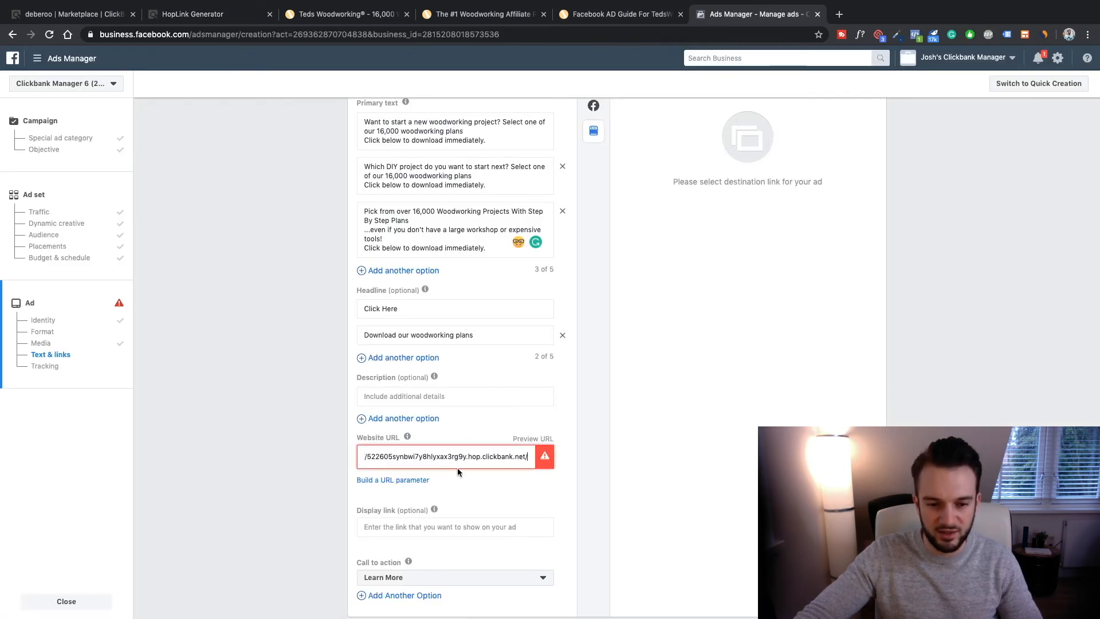
pyautogui.click(351, 447)
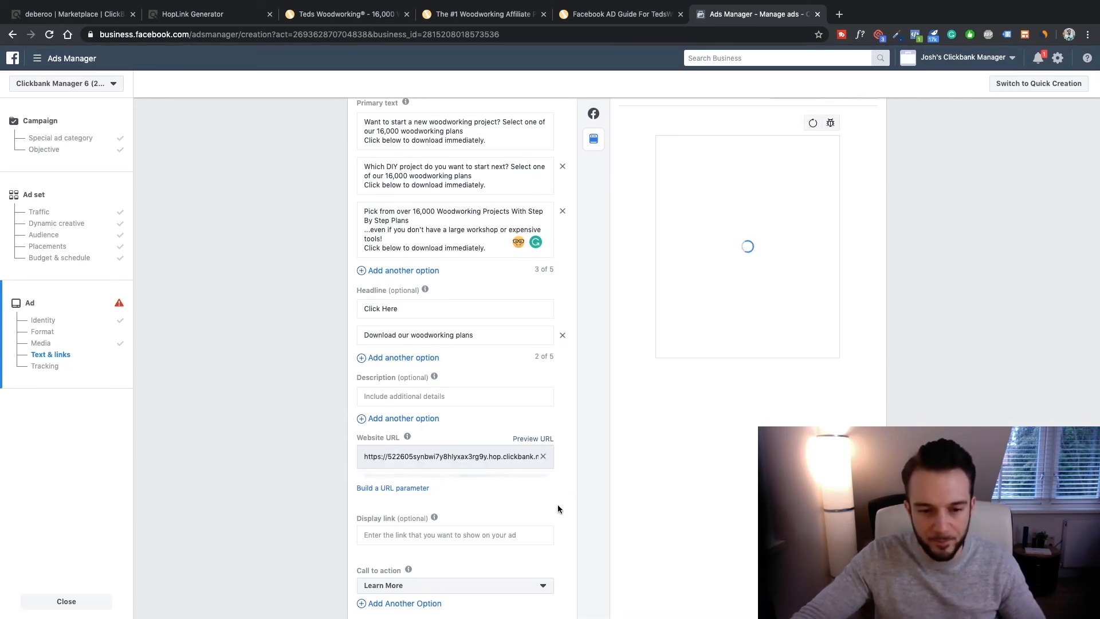
# Check the ad's Mobile News Feed preview, then view the preview of further ad variations and close it.
pyautogui.scroll(1, 557, 504)
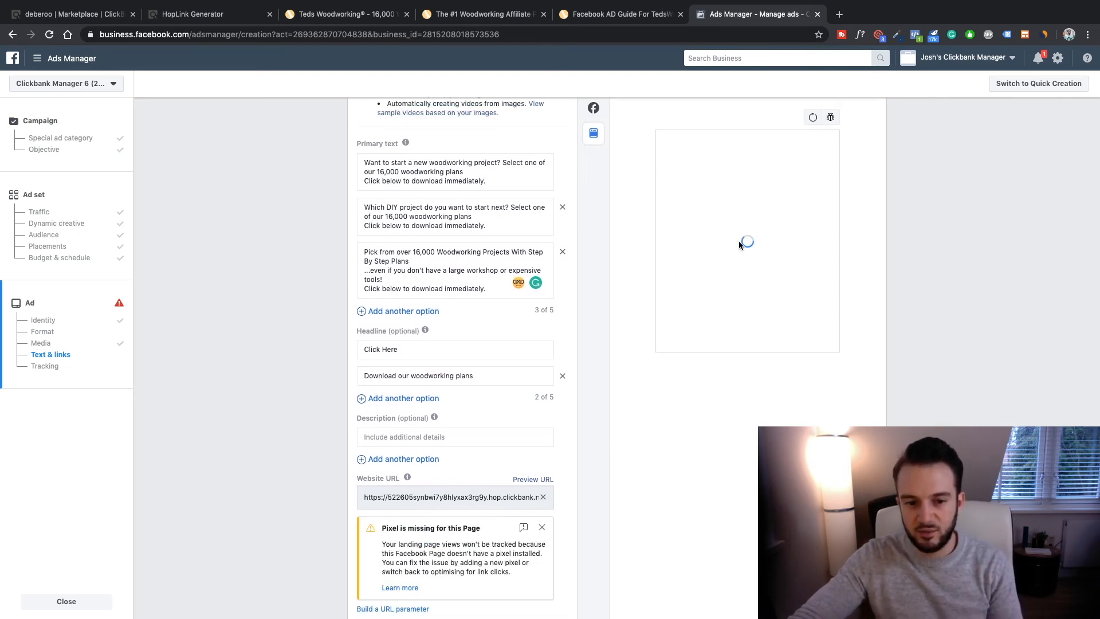
pyautogui.scroll(4, 680, 390)
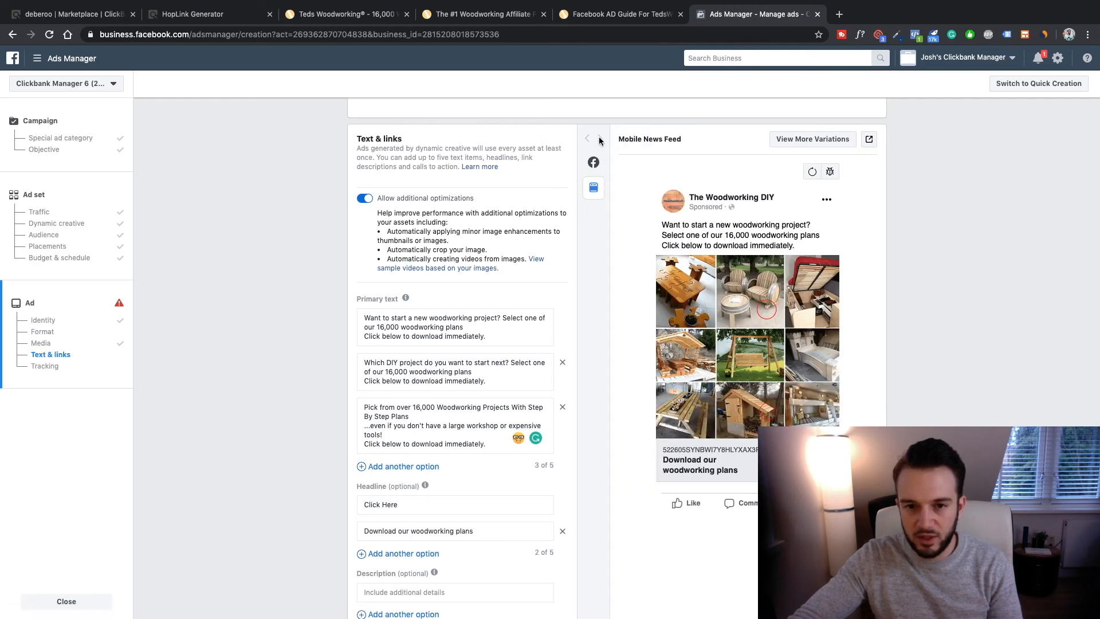
pyautogui.scroll(2, 377, 212)
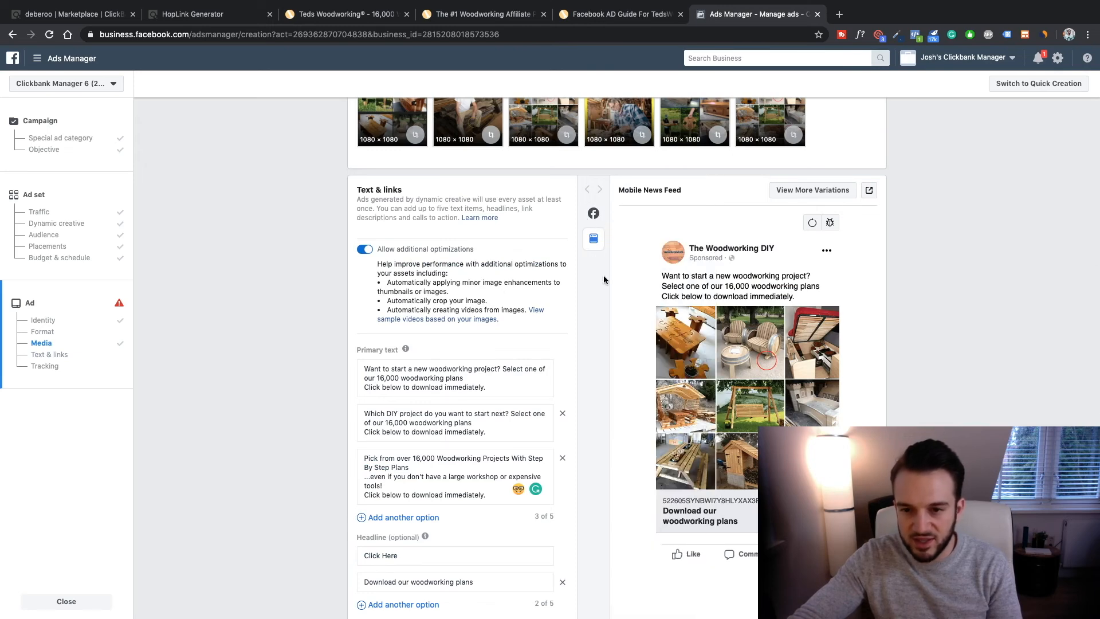
pyautogui.scroll(4, 710, 209)
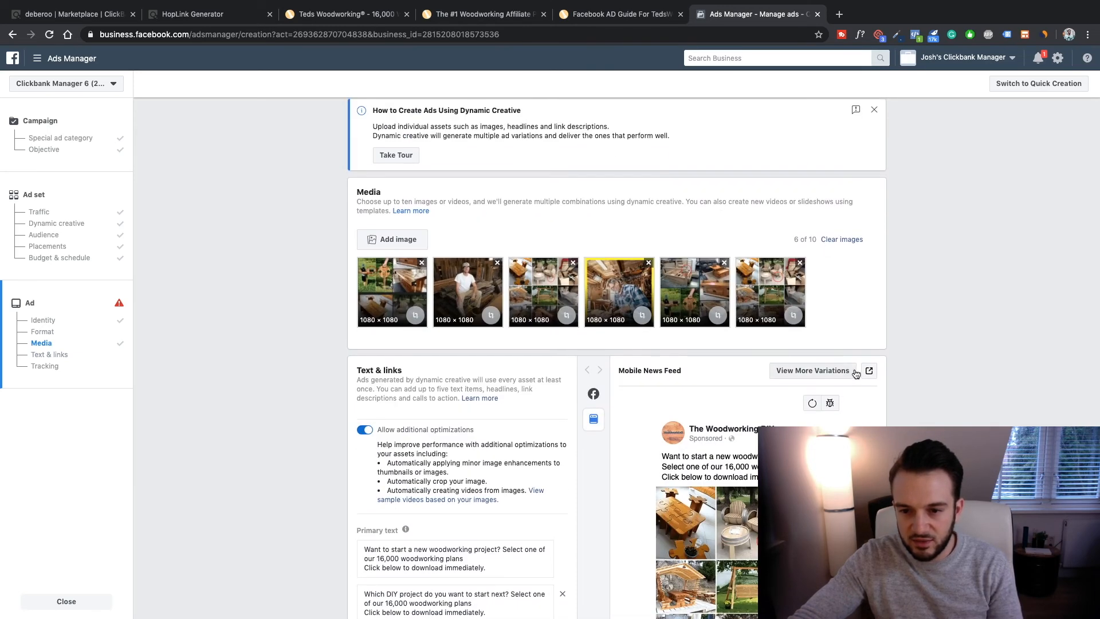
pyautogui.click(835, 373)
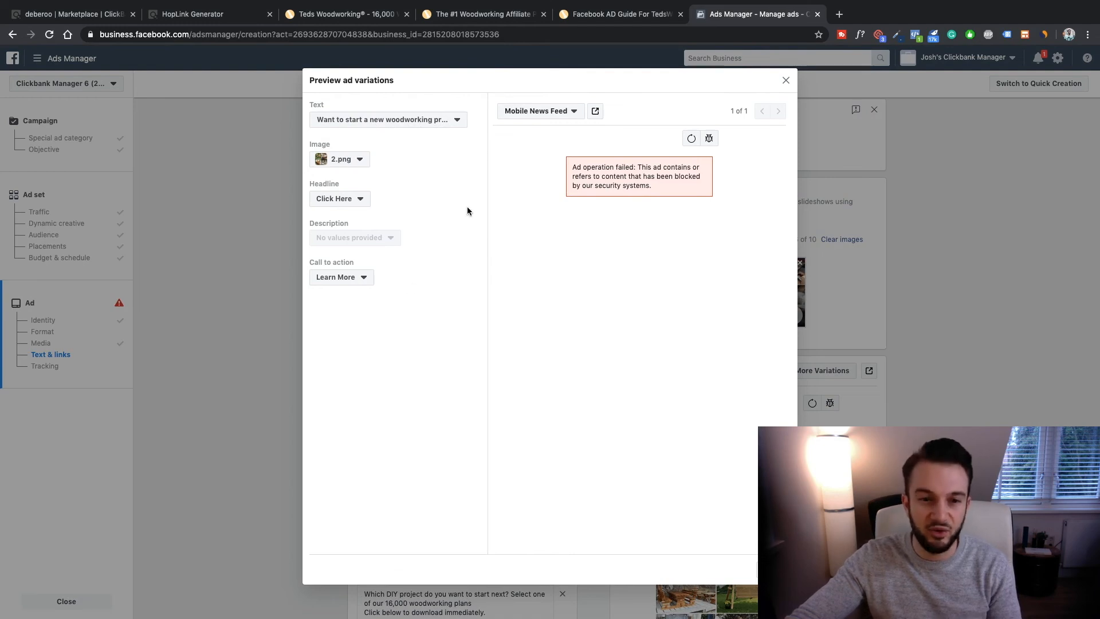
pyautogui.scroll(-1, 716, 508)
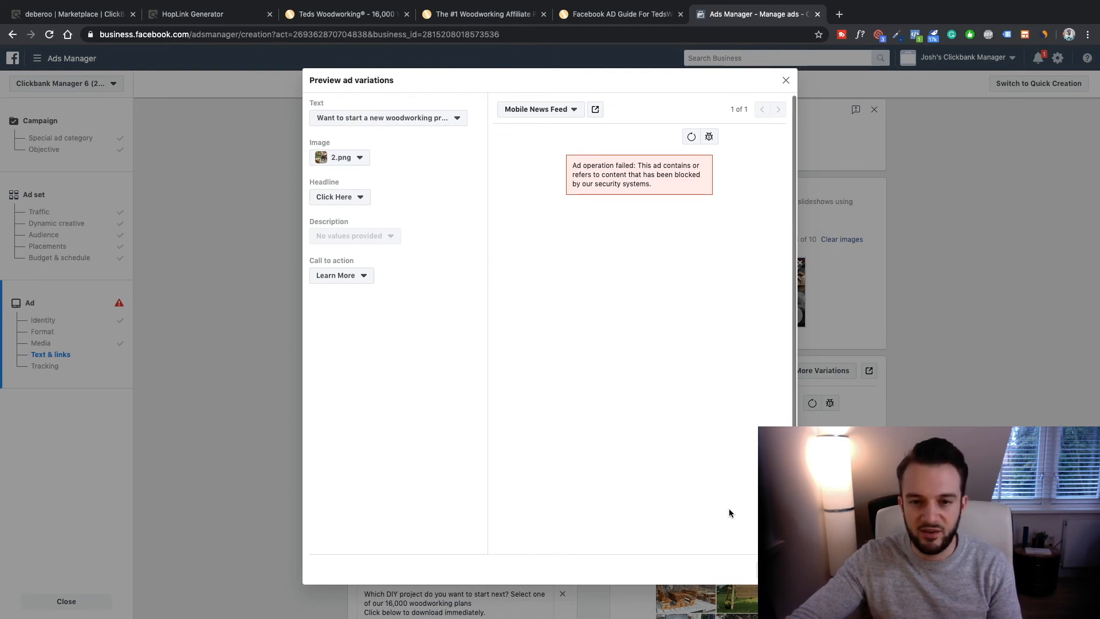
pyautogui.click(793, 82)
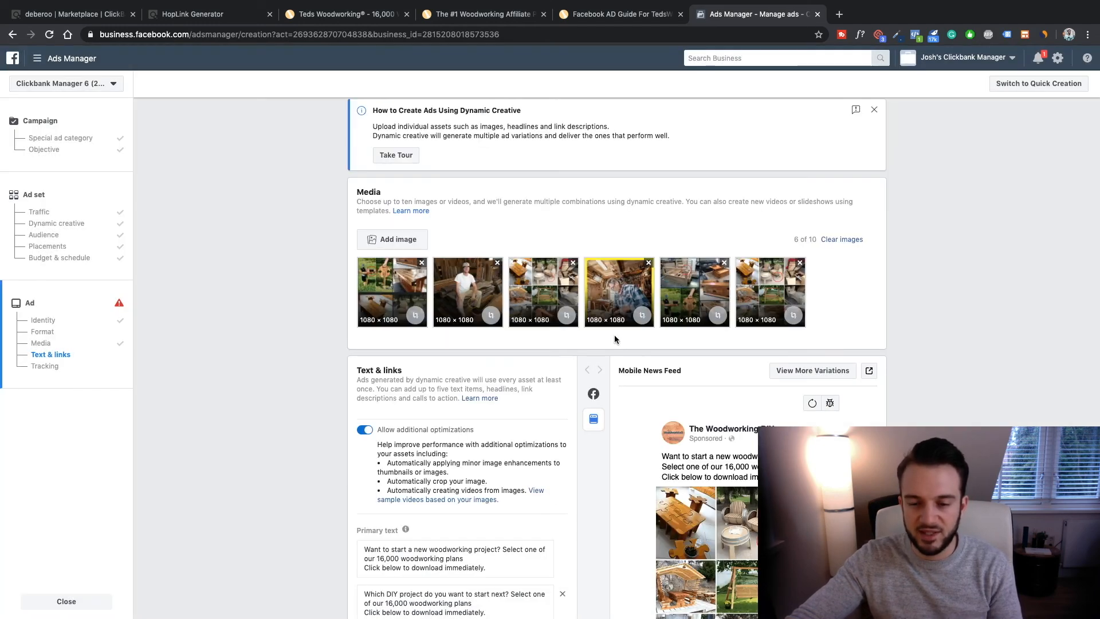
# Review the ad's images, primary texts, headlines, website URL and Mobile News Feed preview.
pyautogui.scroll(-5, 615, 334)
pyautogui.scroll(1, 537, 363)
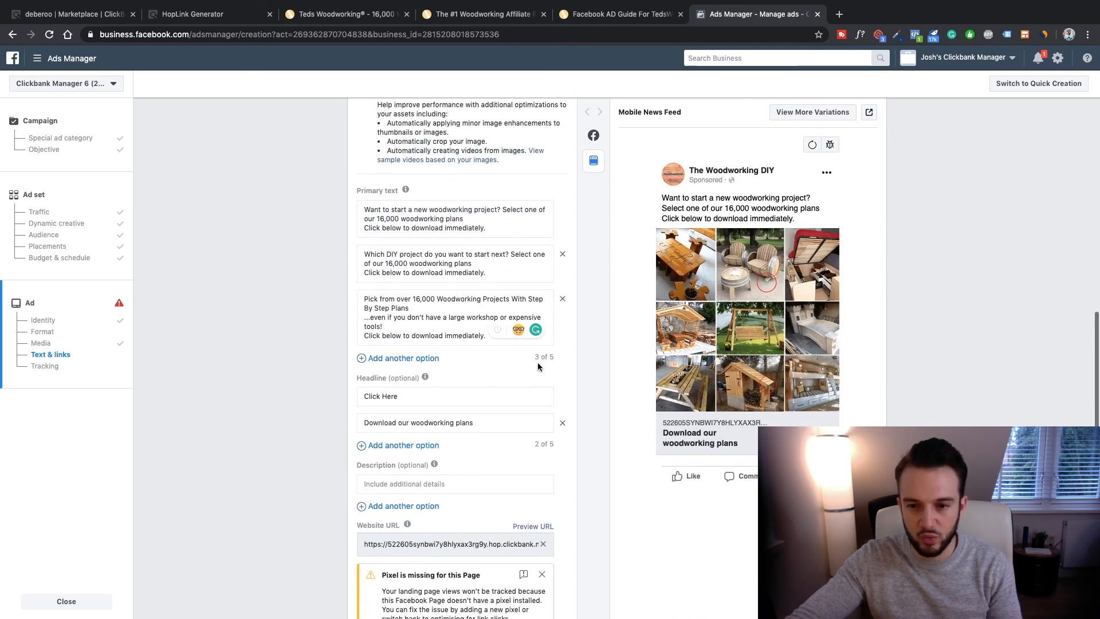
pyautogui.scroll(-3, 537, 362)
pyautogui.scroll(5, 537, 362)
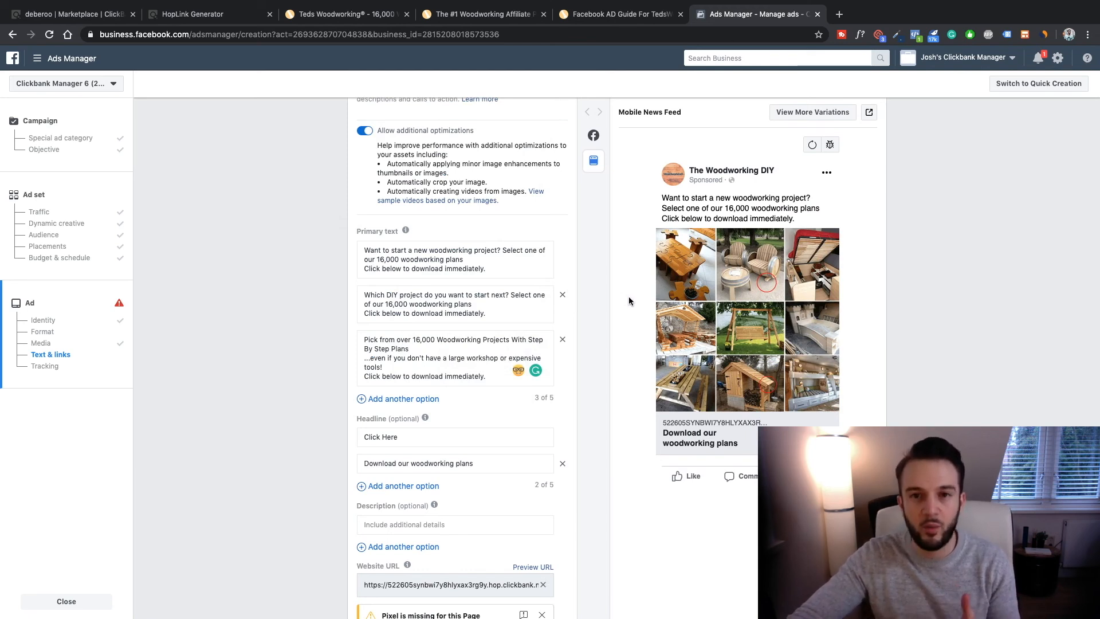
pyautogui.scroll(2, 616, 302)
pyautogui.scroll(2, 615, 308)
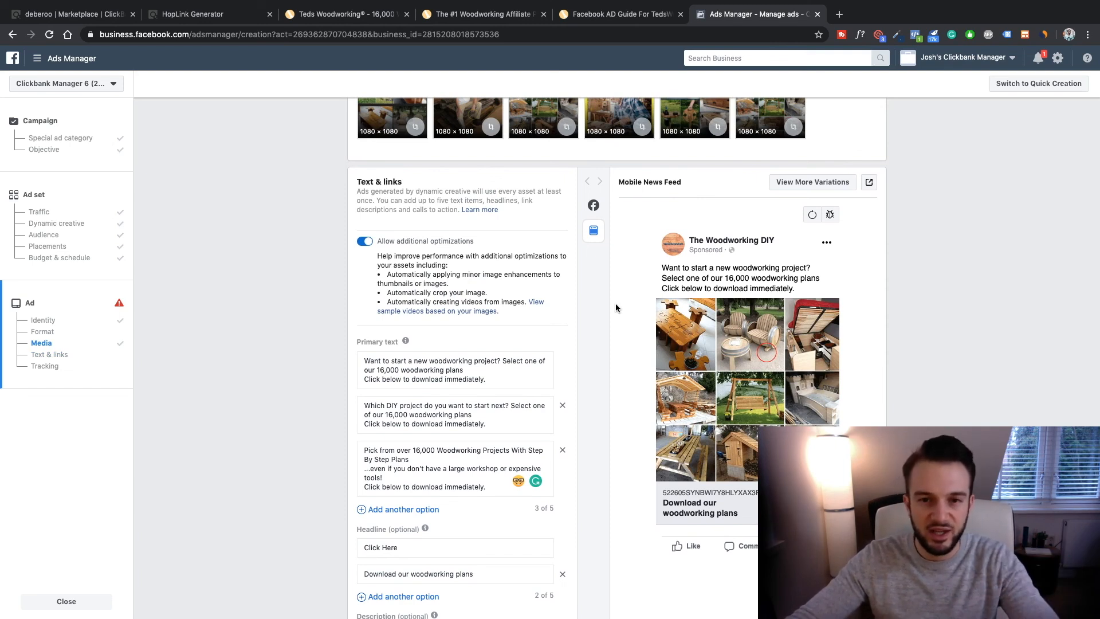
pyautogui.scroll(1, 615, 308)
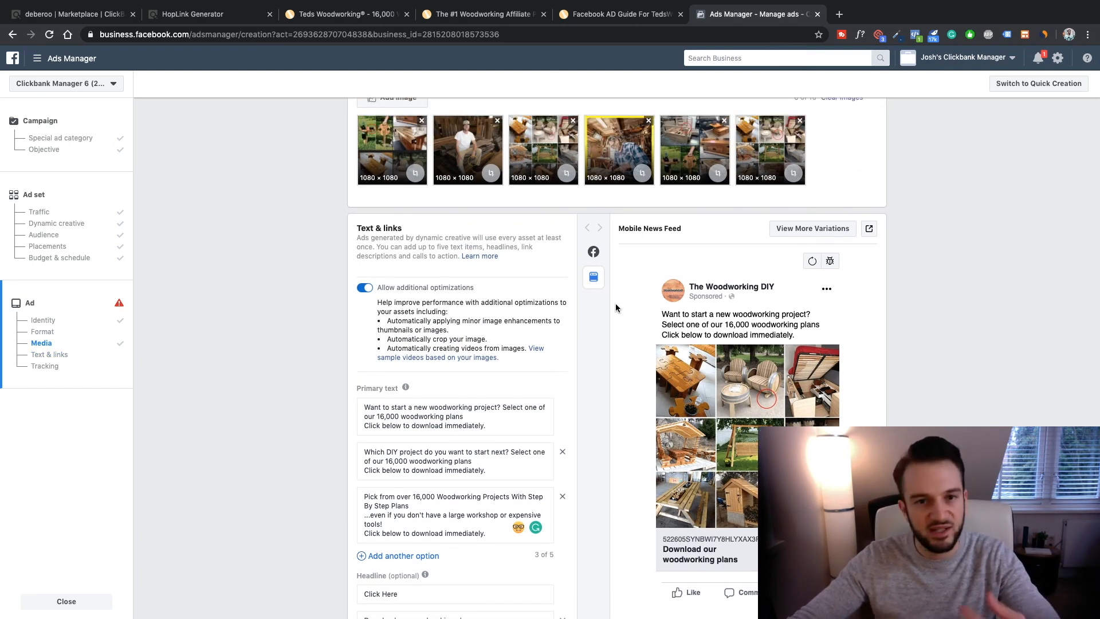
pyautogui.scroll(1, 615, 308)
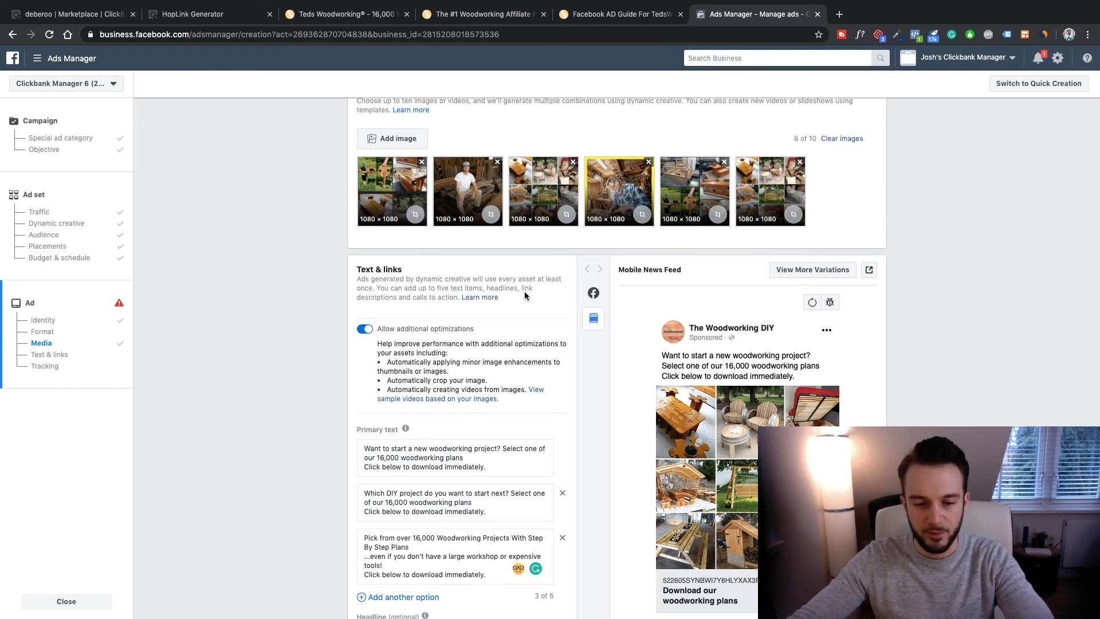
pyautogui.scroll(1, 524, 292)
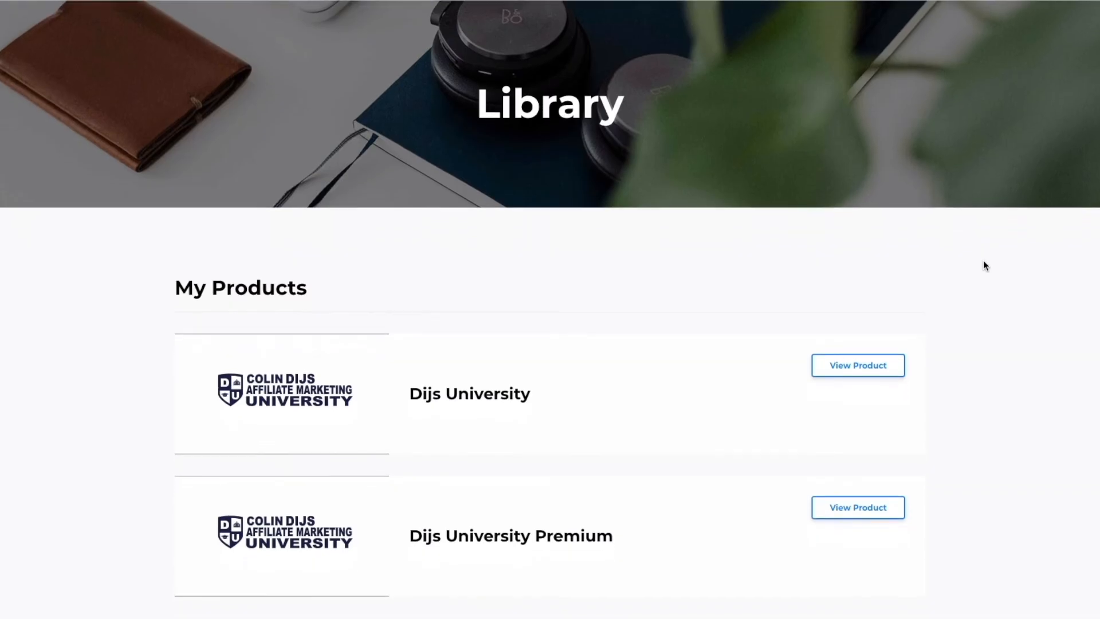
# Open the Dijs University Premium product and look over its Intro to CPA Marketing Course and the Dijs University topic categories.
pyautogui.scroll(-1, 983, 261)
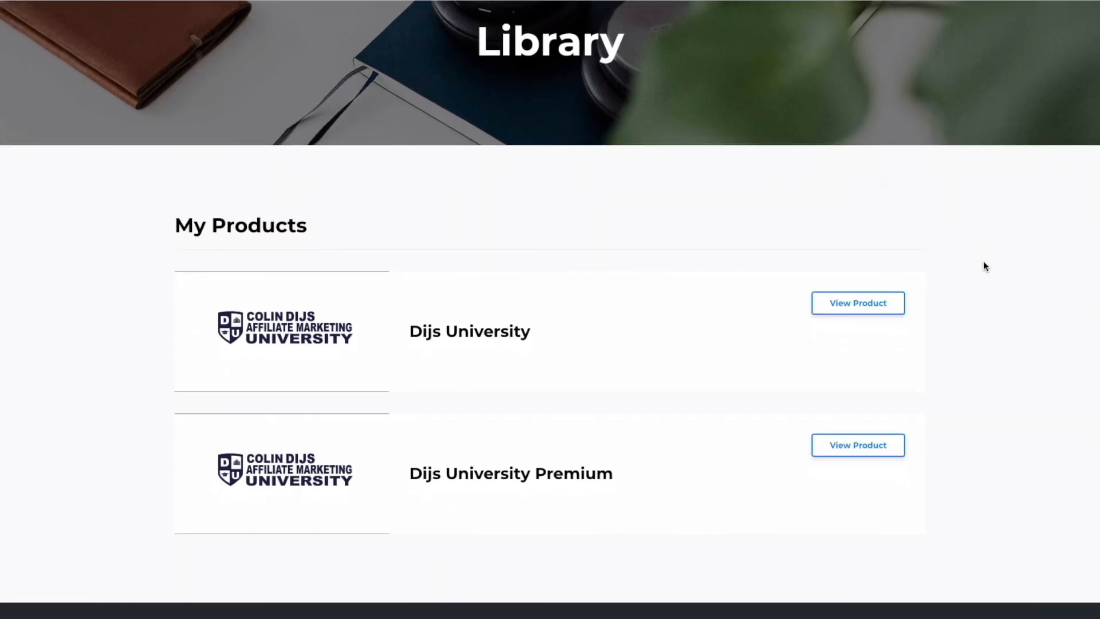
pyautogui.click(851, 445)
pyautogui.scroll(-1, 951, 265)
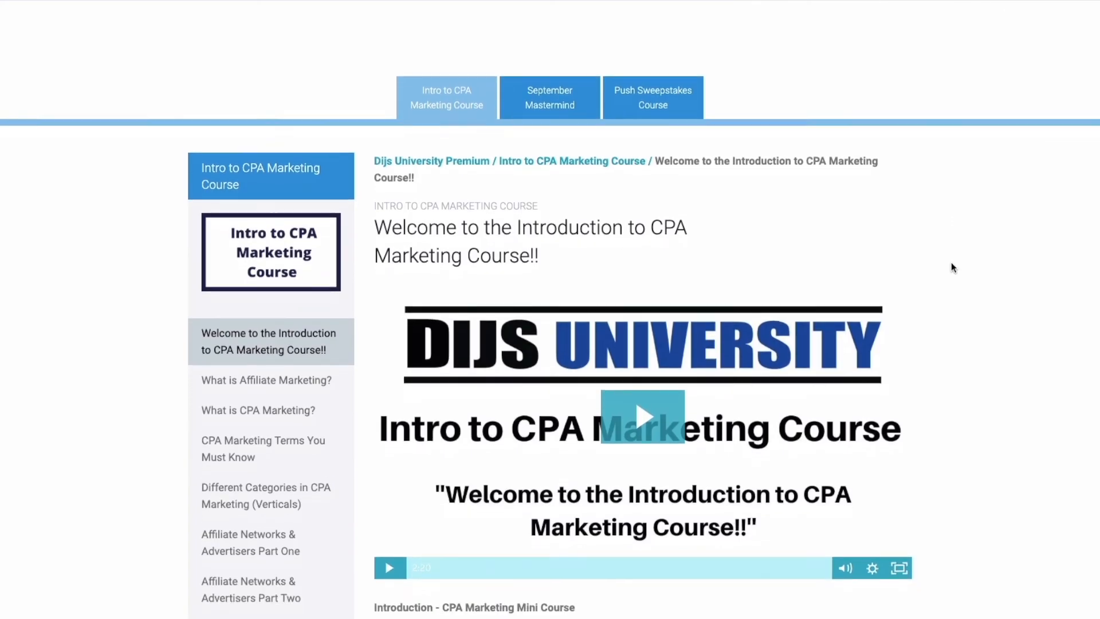
pyautogui.scroll(-3, 951, 263)
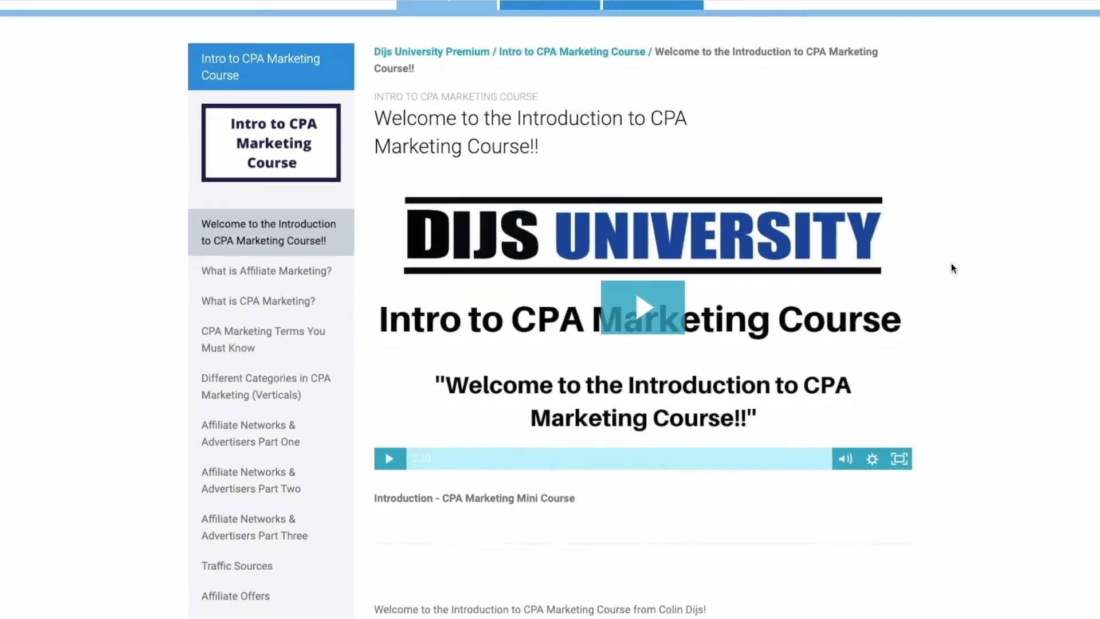
pyautogui.scroll(-3, 951, 263)
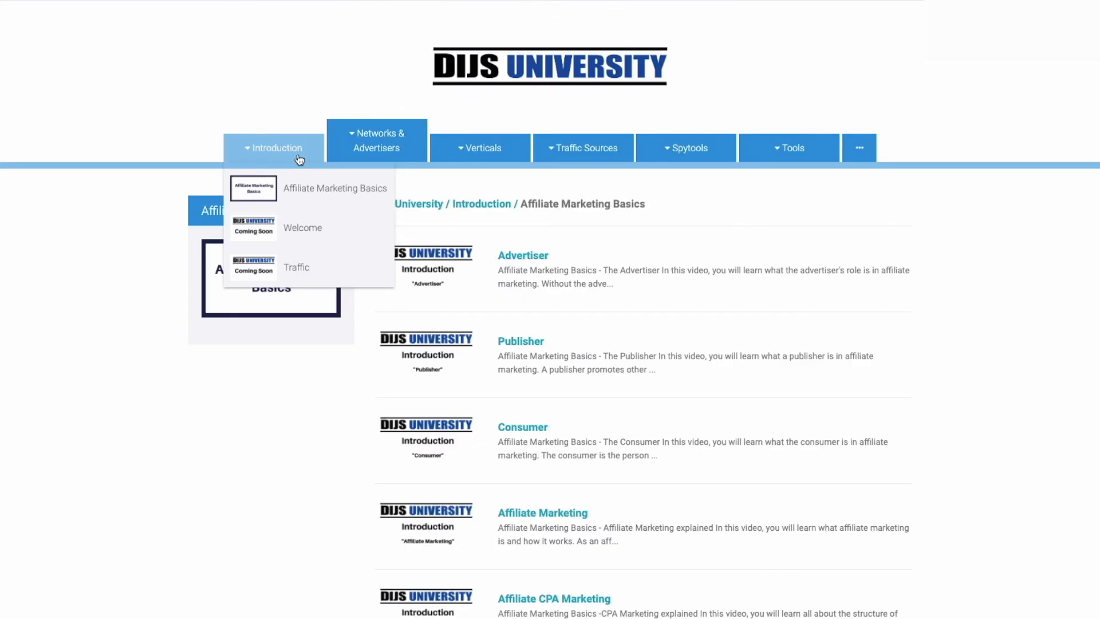
pyautogui.moveTo(337, 159)
pyautogui.moveTo(441, 158)
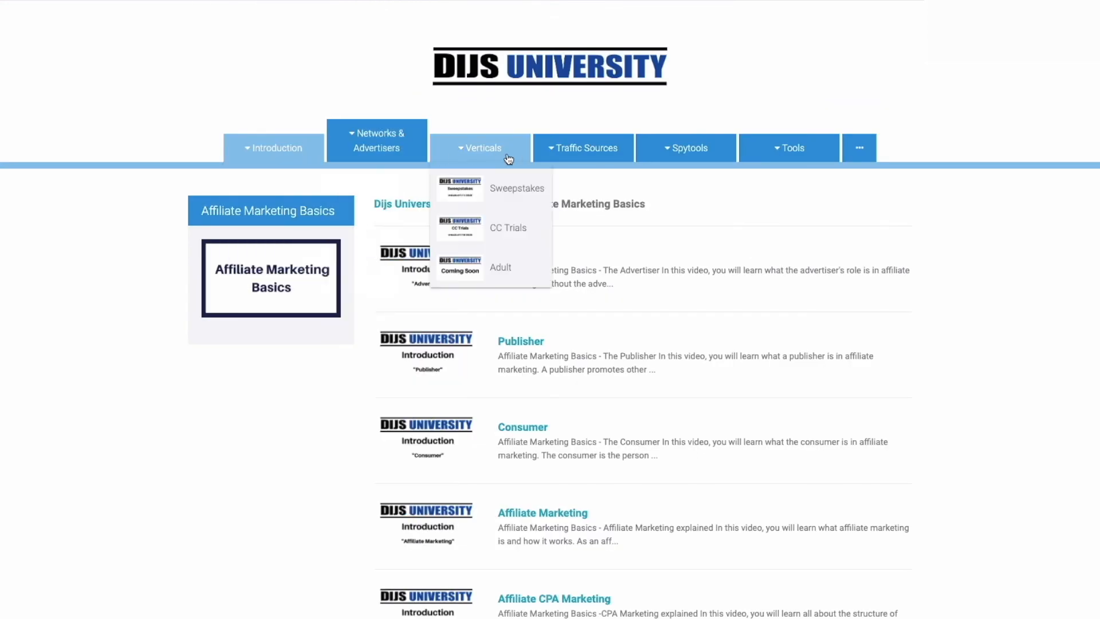